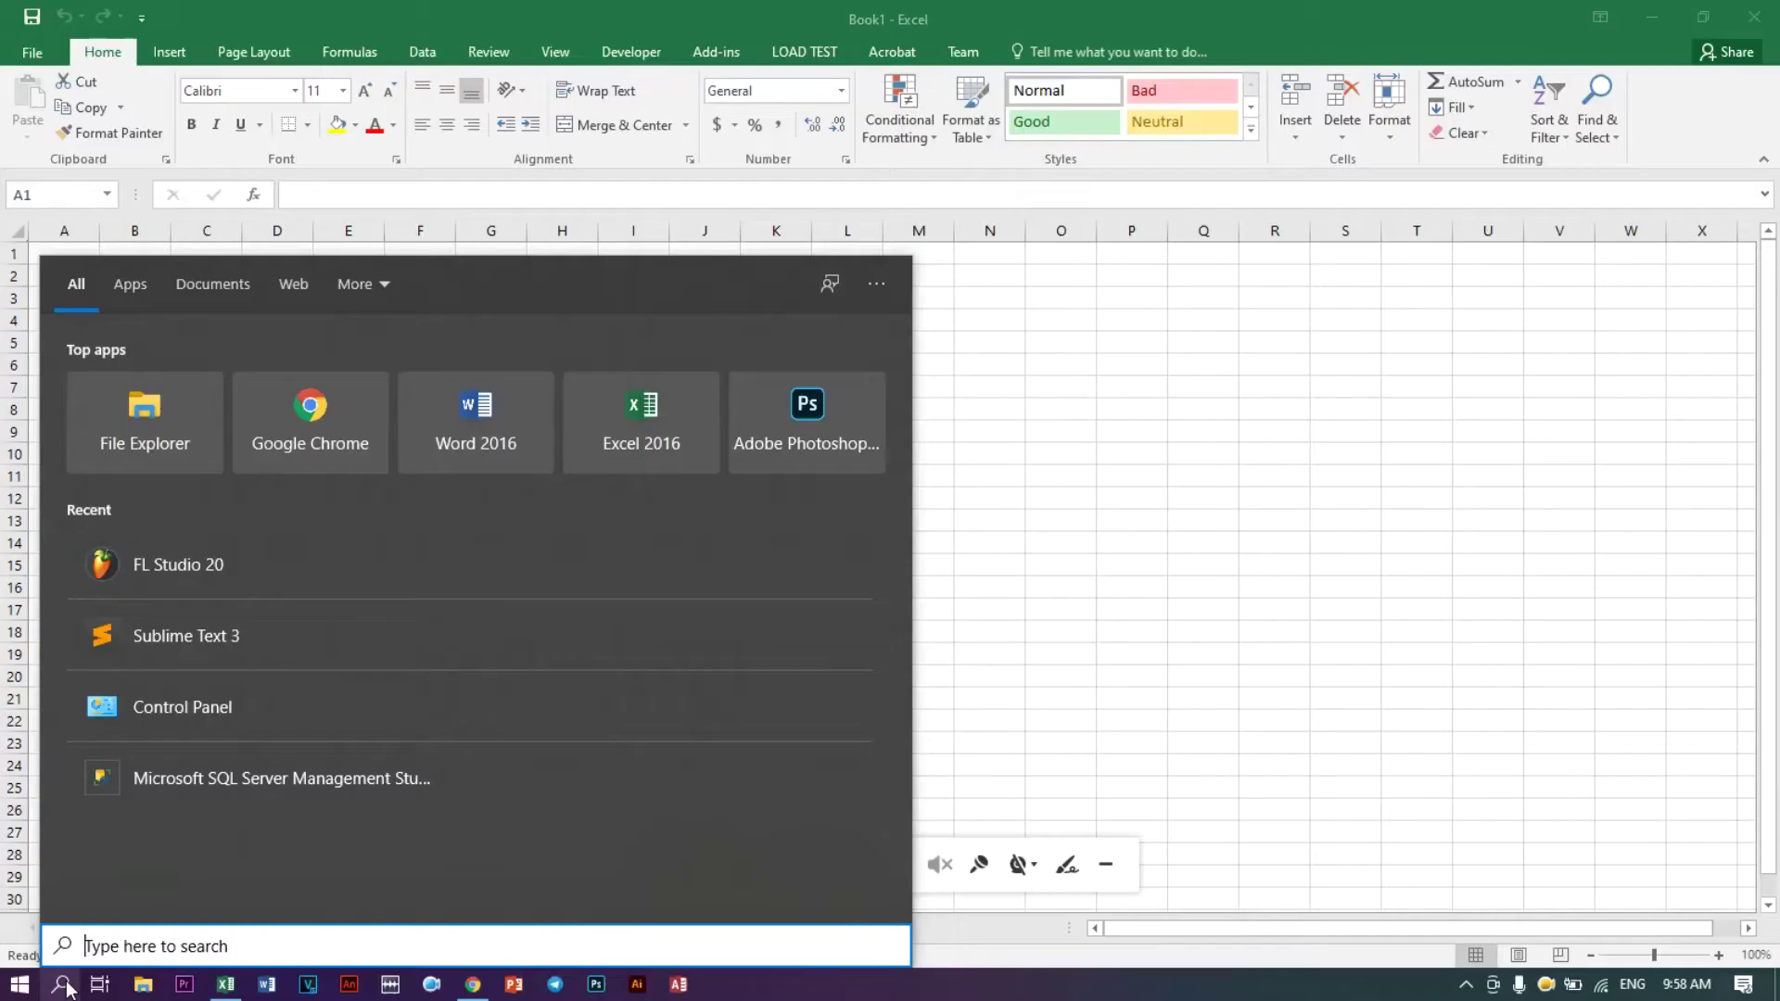
Search Windows for 'notepad' while the blank Book1 workbook is open
type("note")
type("pad")
Open Notepad and write 'Hi' and 'Today I will show you how to record macro in Excel.'
left_click(103, 366)
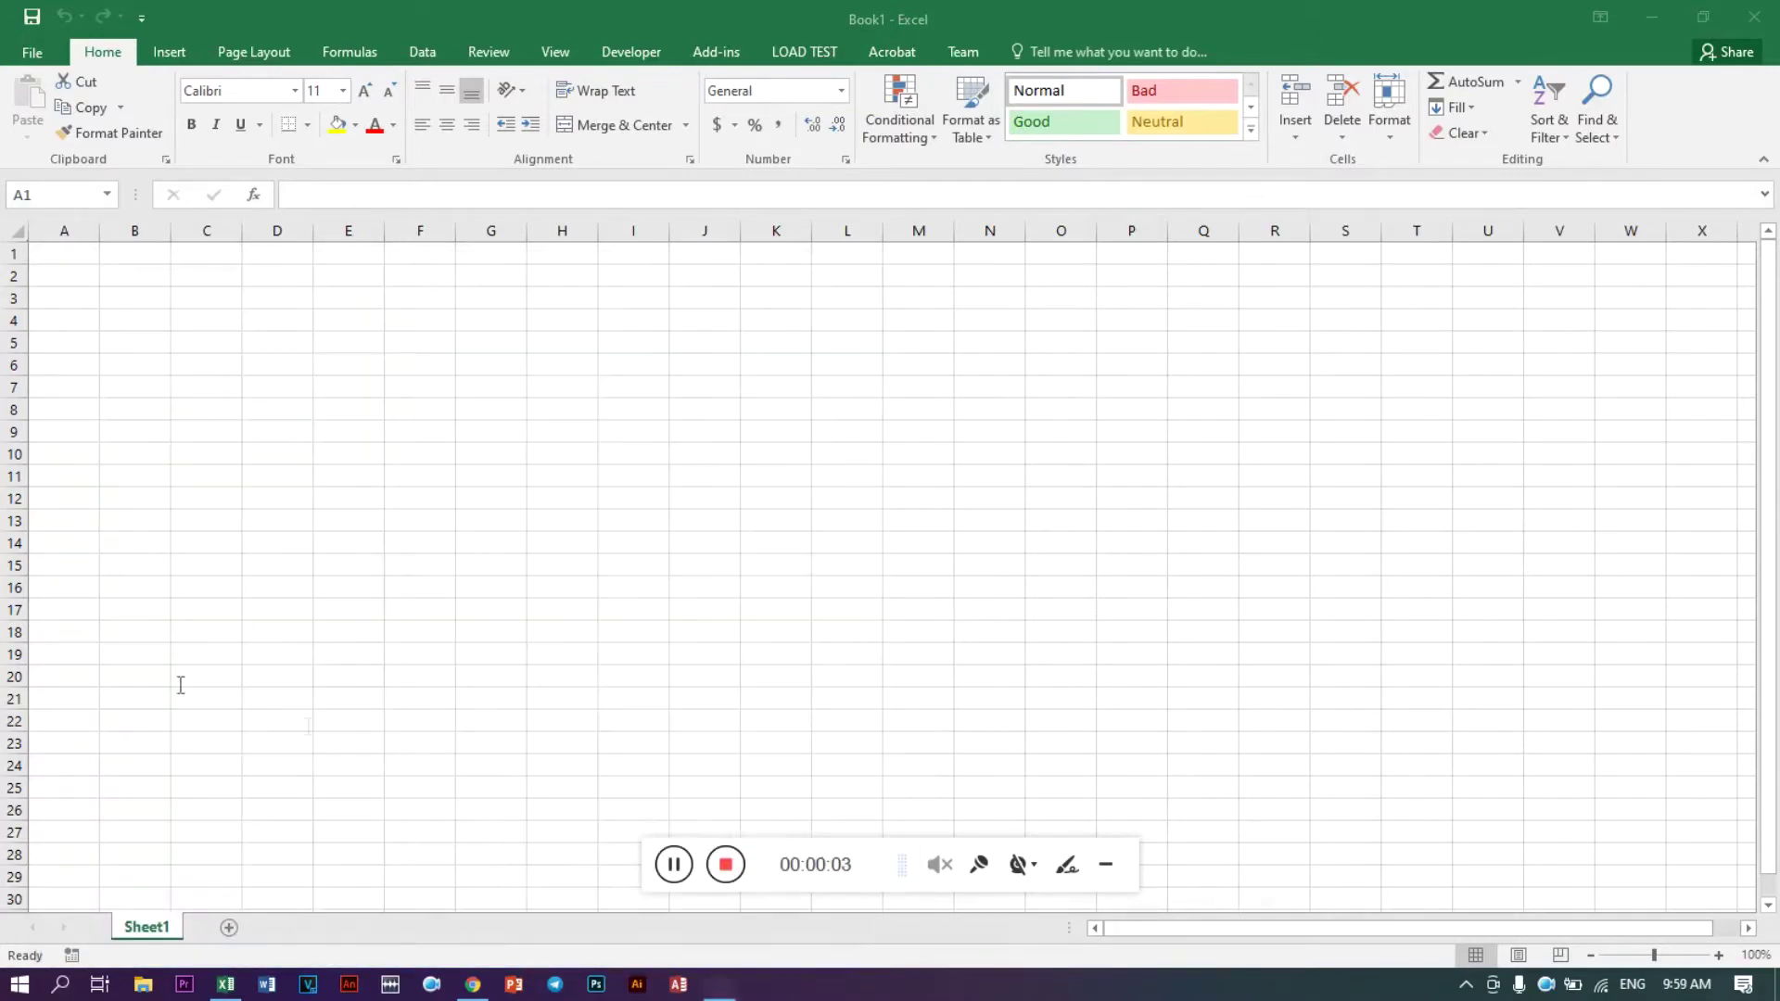
type("Hi")
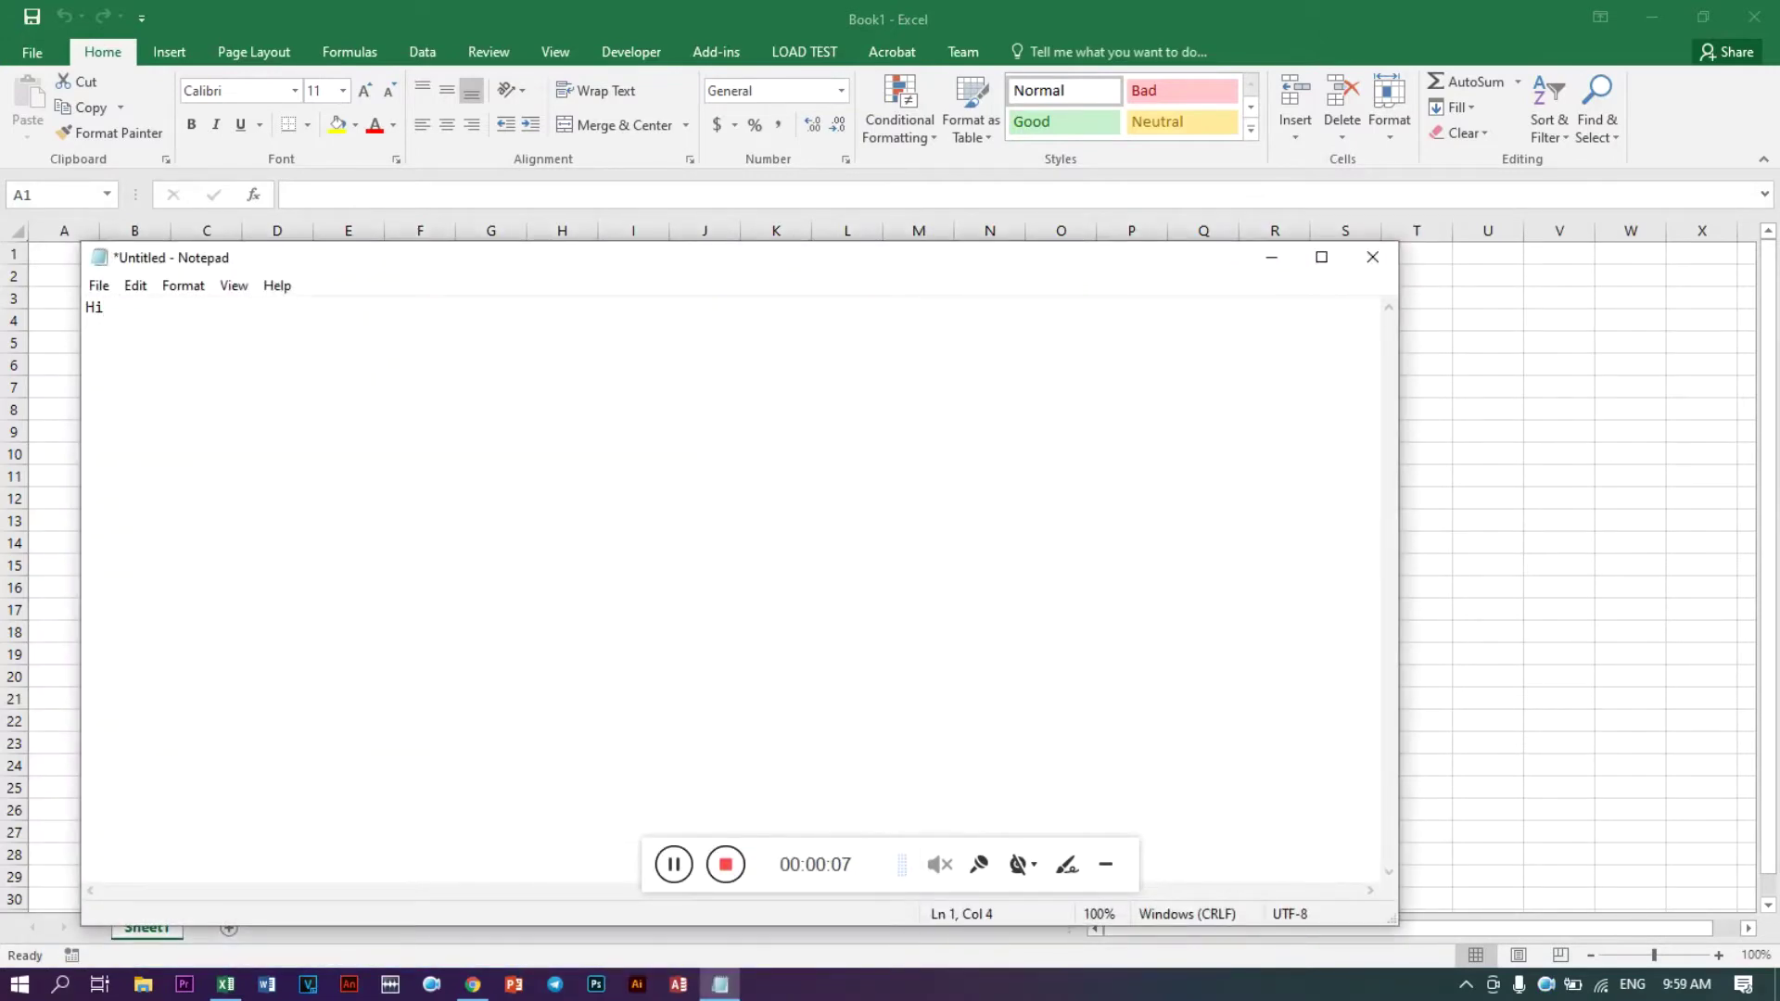
key("Return")
type("Today I will show you how to record macro in Excel")
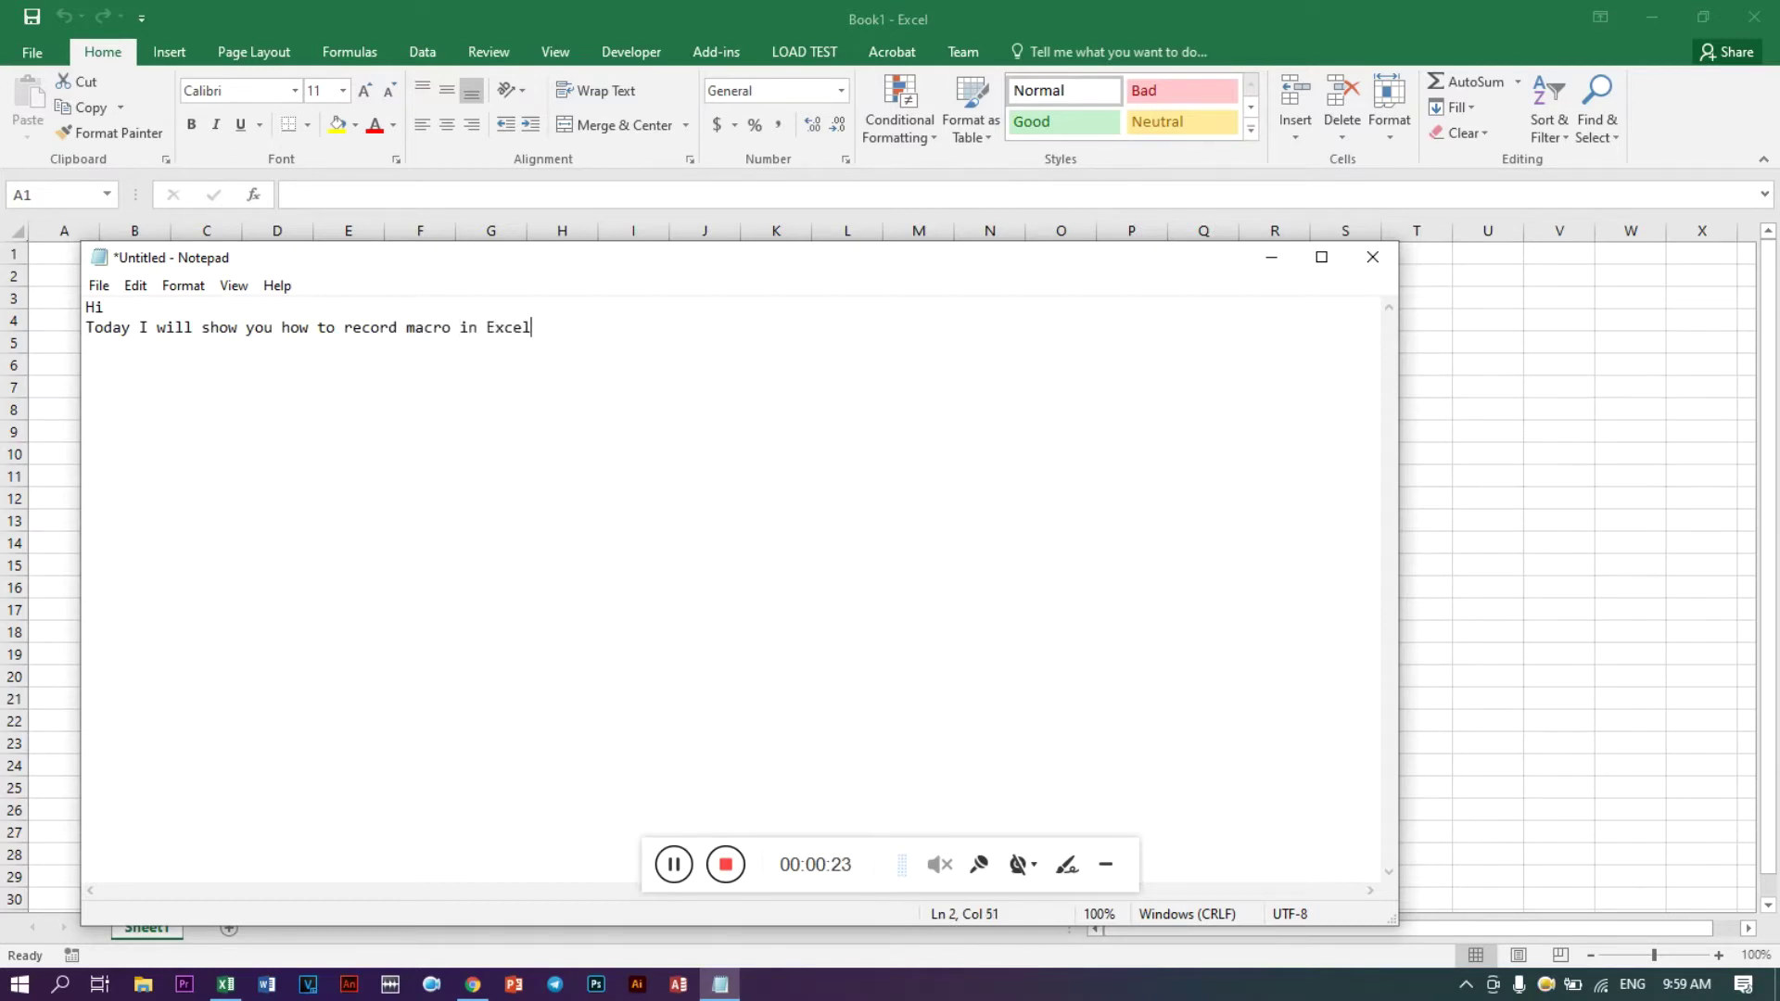
type(".")
Add the note '1. go to Developer Tab' and show Excel's Developer tab
key("Return")
key("BackSpace")
key("BackSpace")
type("1. go")
type(" to Del")
type("veloper Tab")
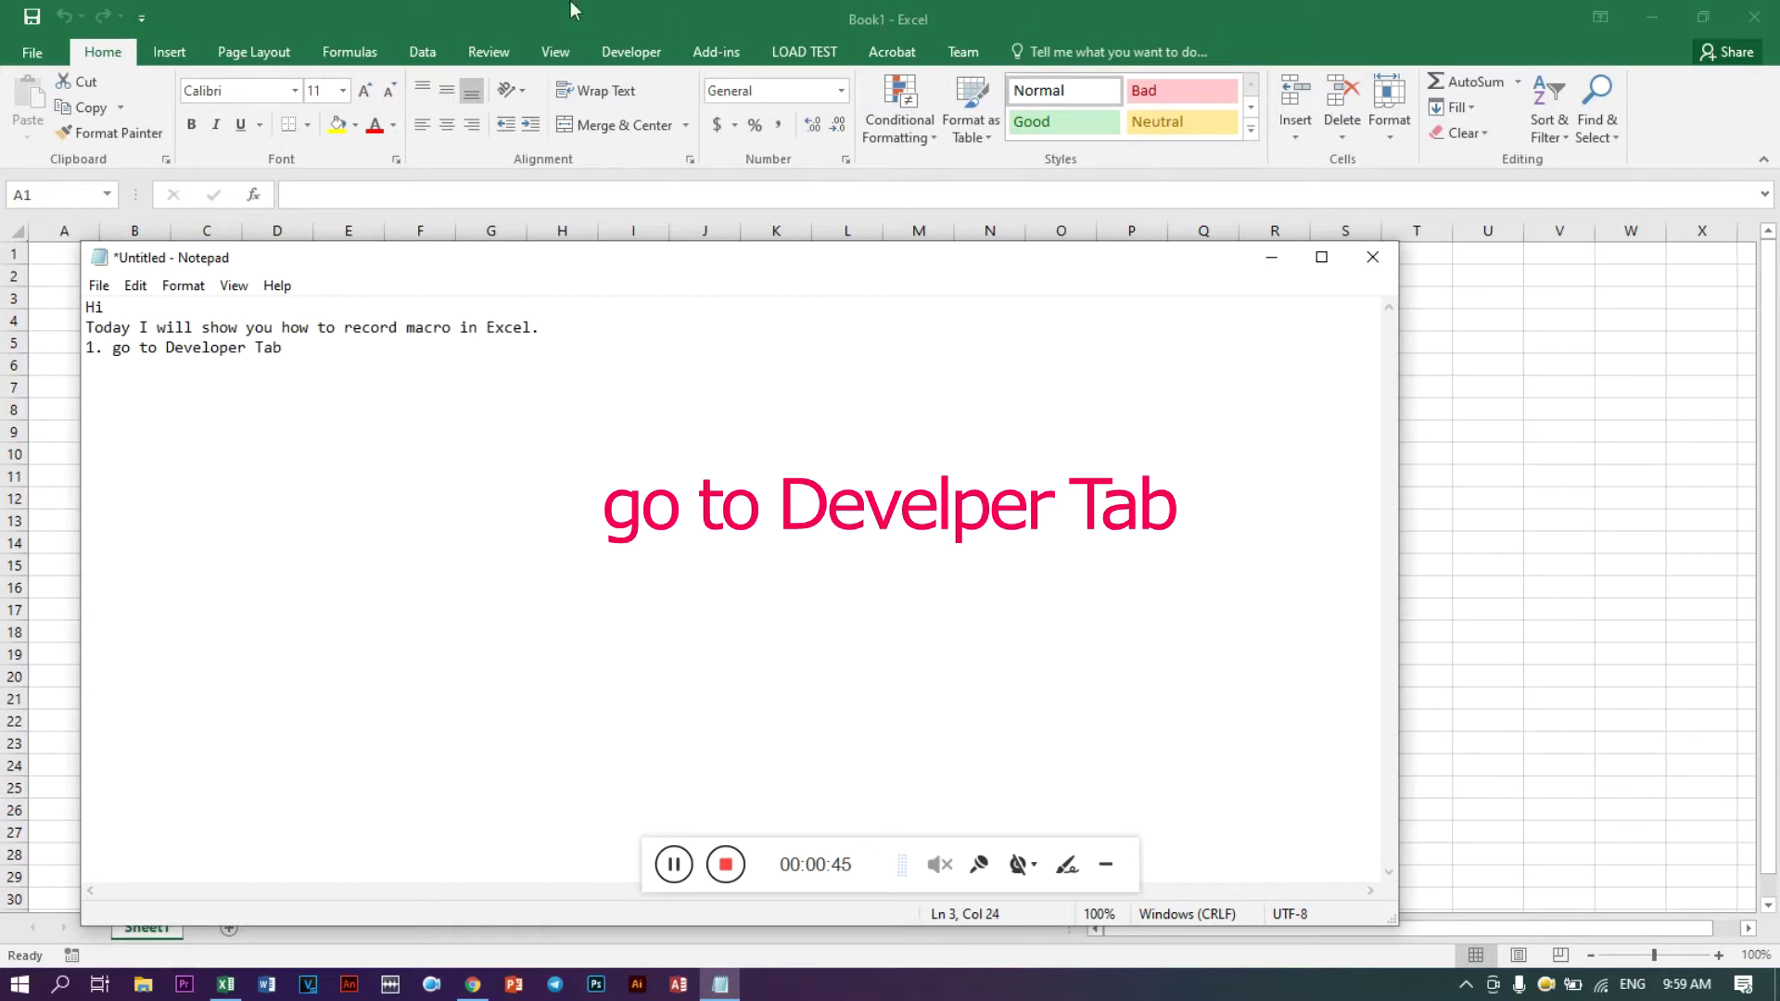
left_click(627, 54)
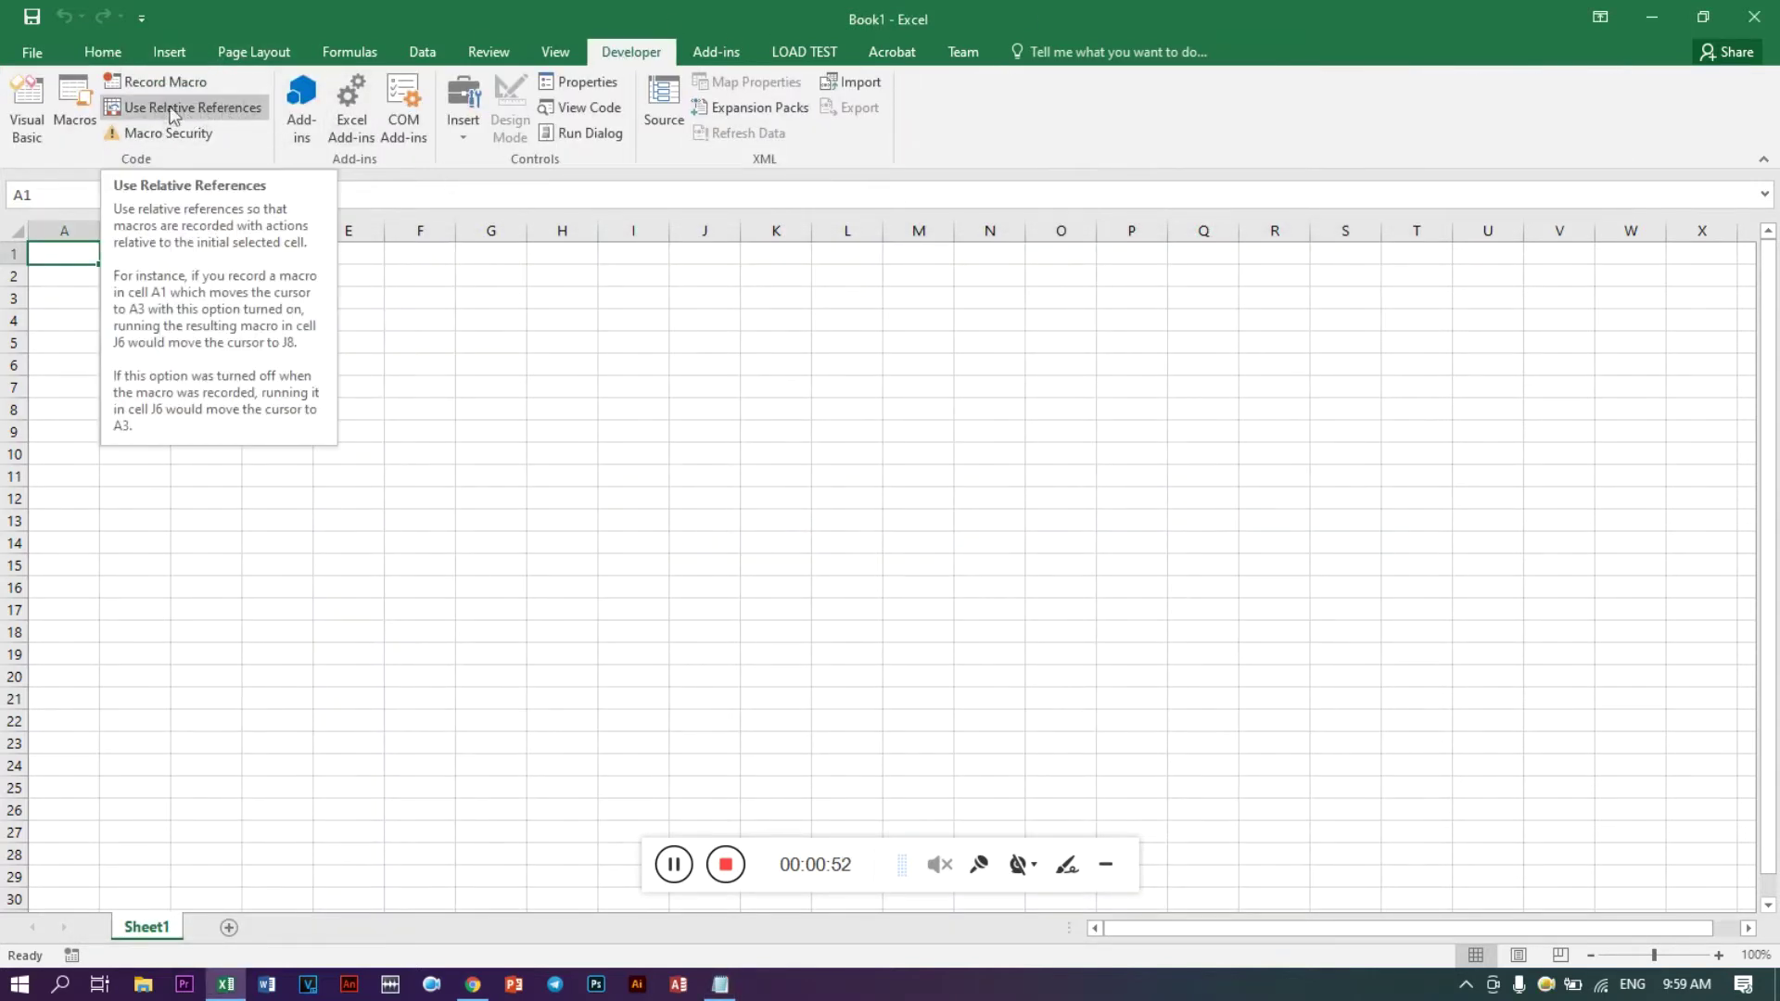
Add step 2 'Use Relative References' to the Notepad notes
left_click(720, 984)
key("Return")
type("User")
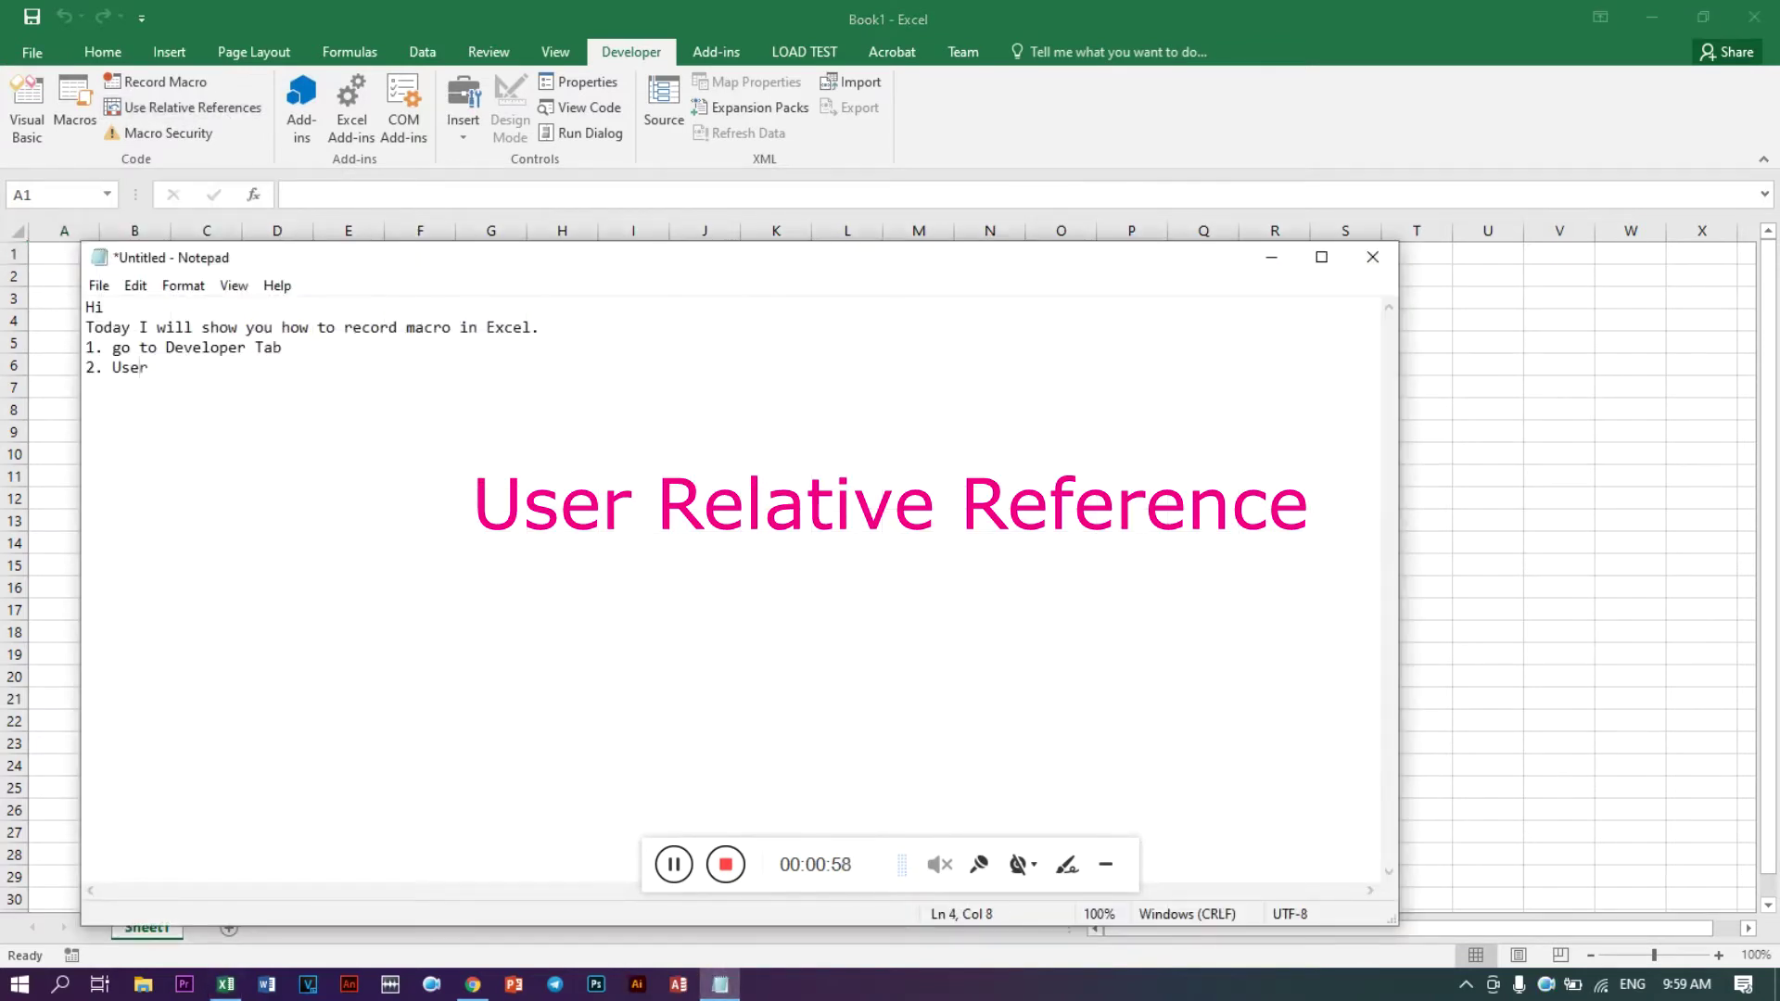
type("Relative ")
type("References")
key("Return")
Turn on Use Relative References in Excel and note step '3. Record Macro'
left_click(232, 107)
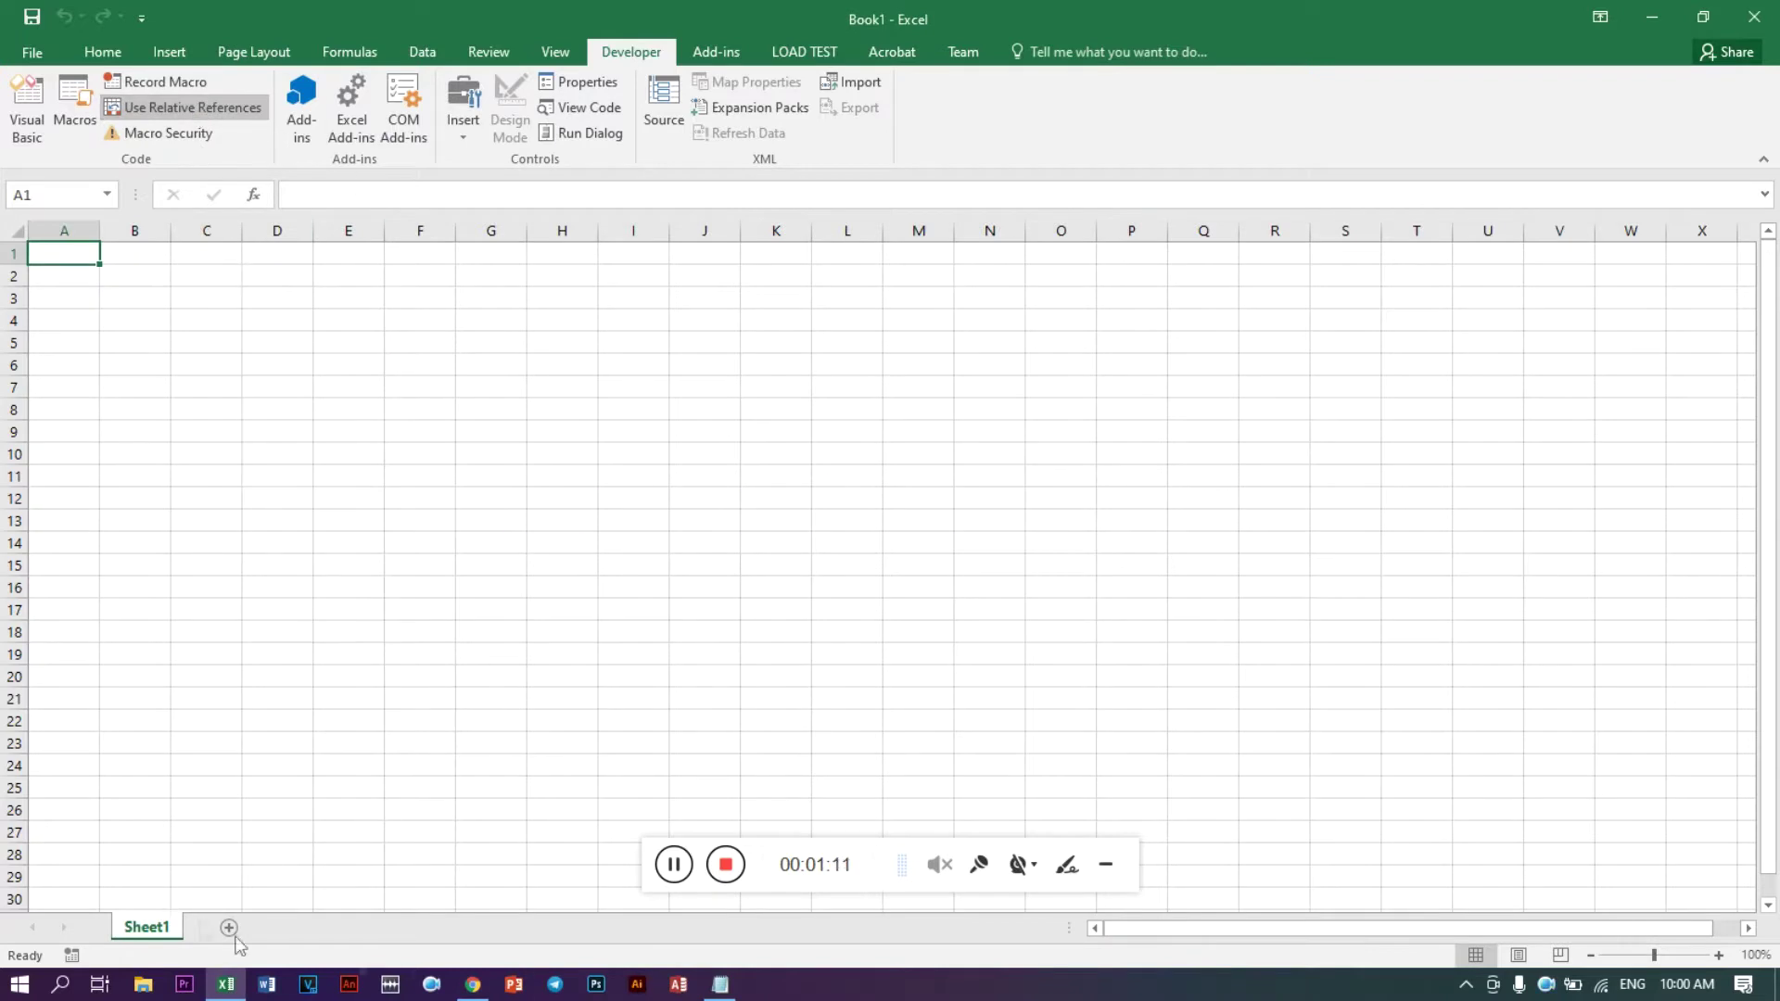
left_click(720, 984)
type("3. ")
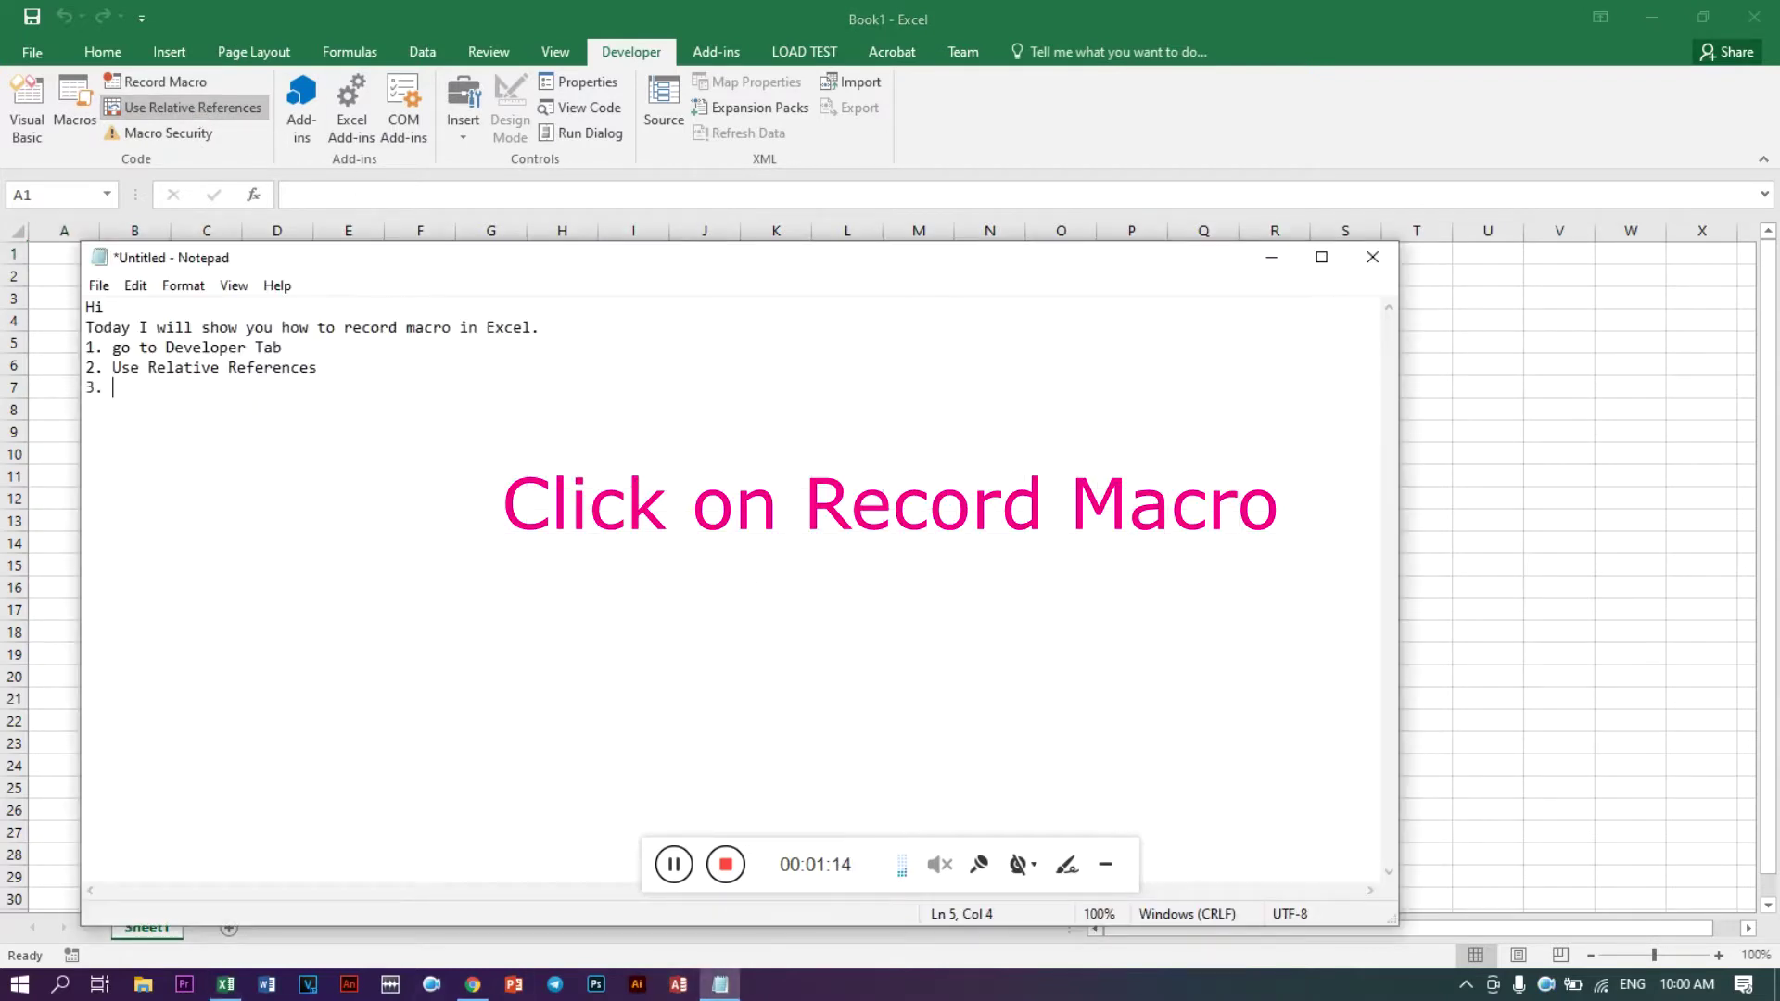
type("Record Mac")
type("ro")
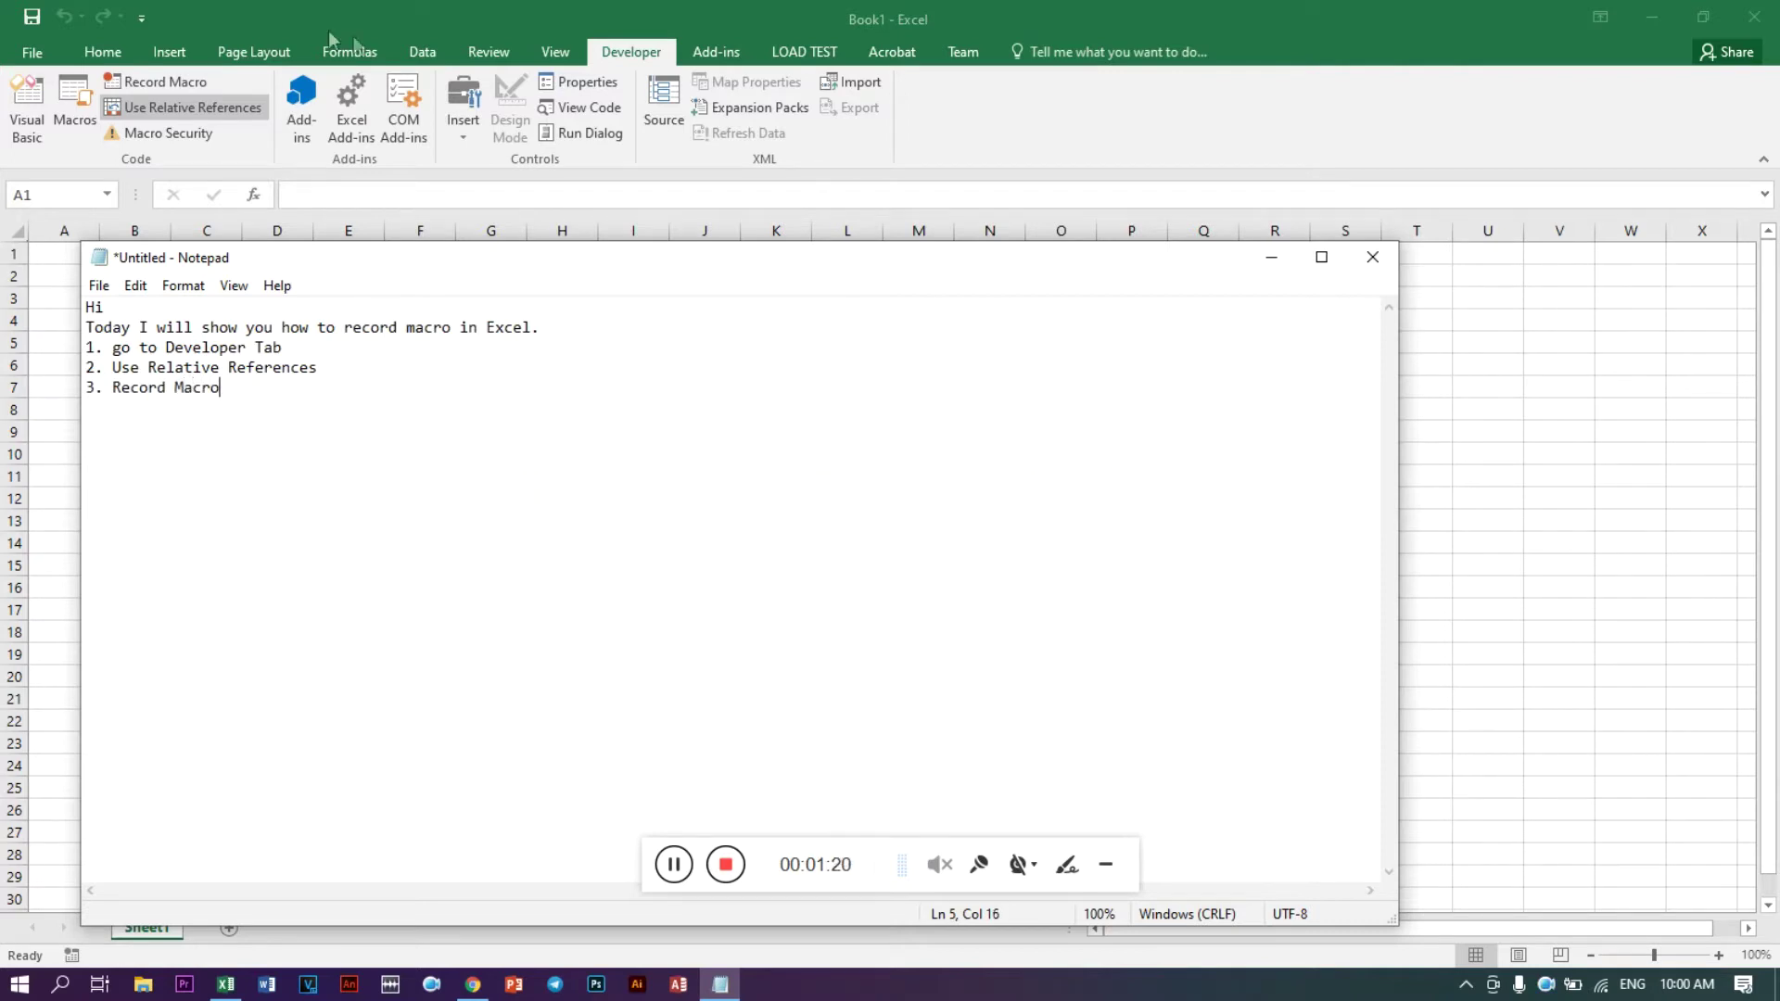
left_click(181, 82)
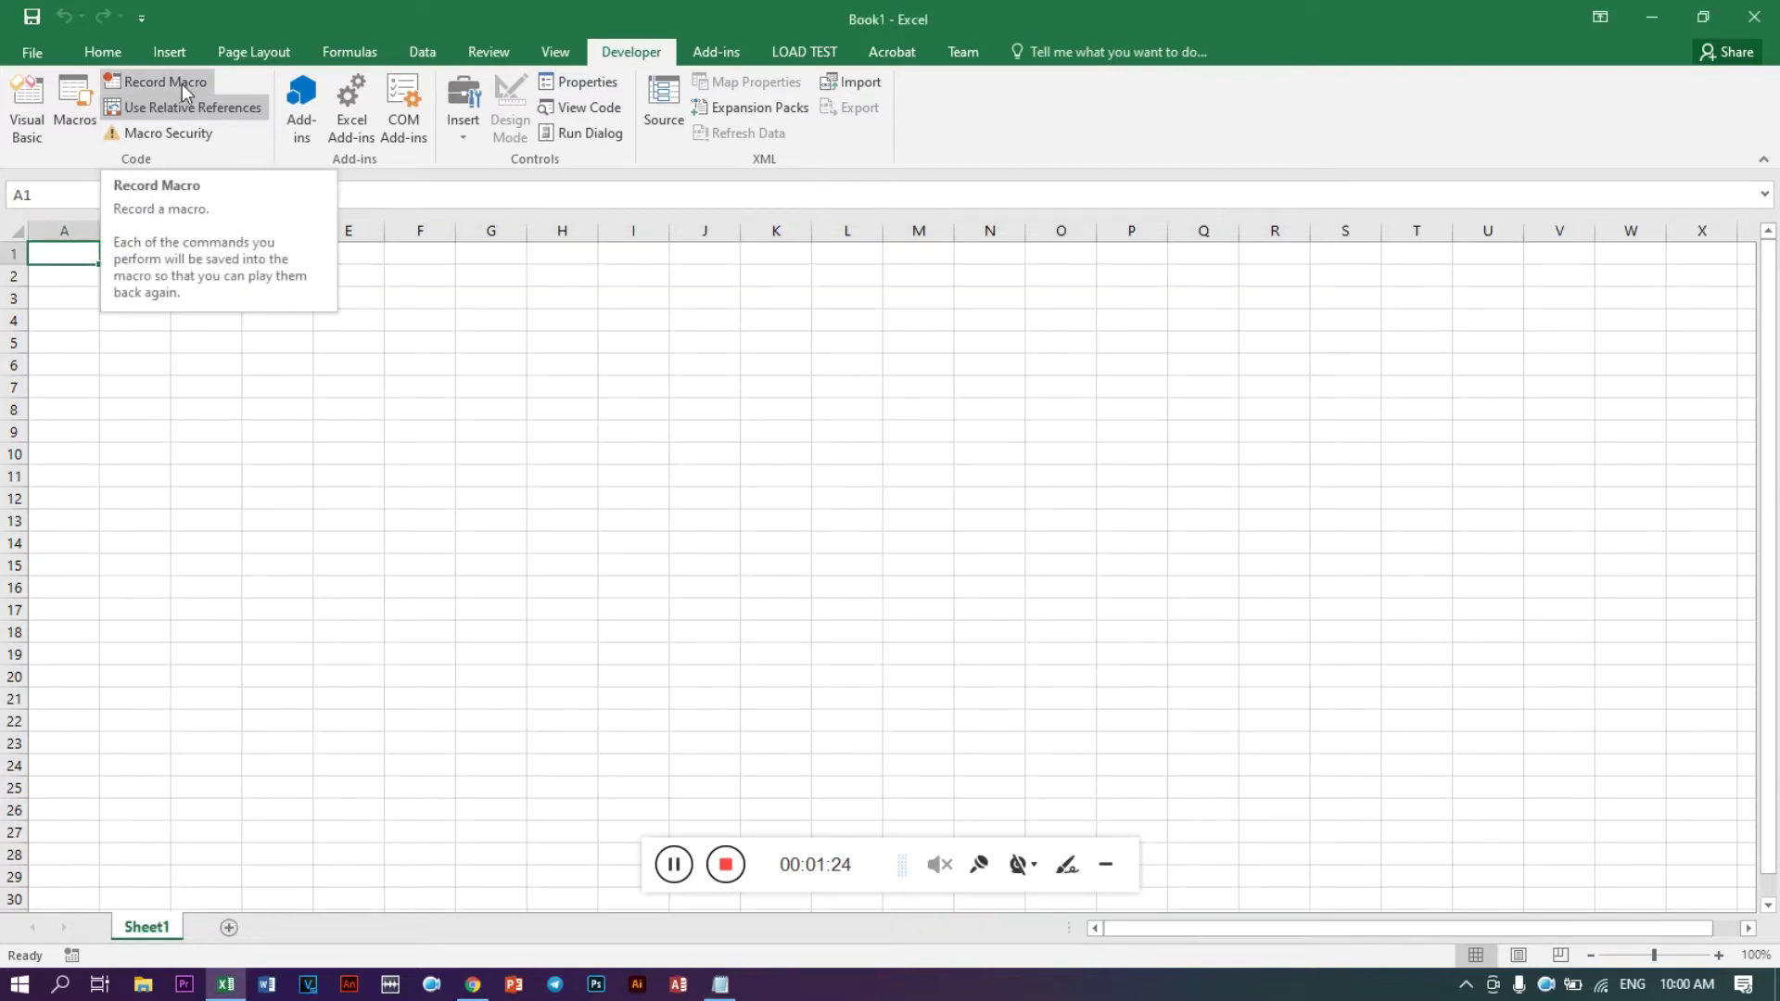
Start a new macro named Color with shortcut Ctrl+Shift+C
left_click(182, 82)
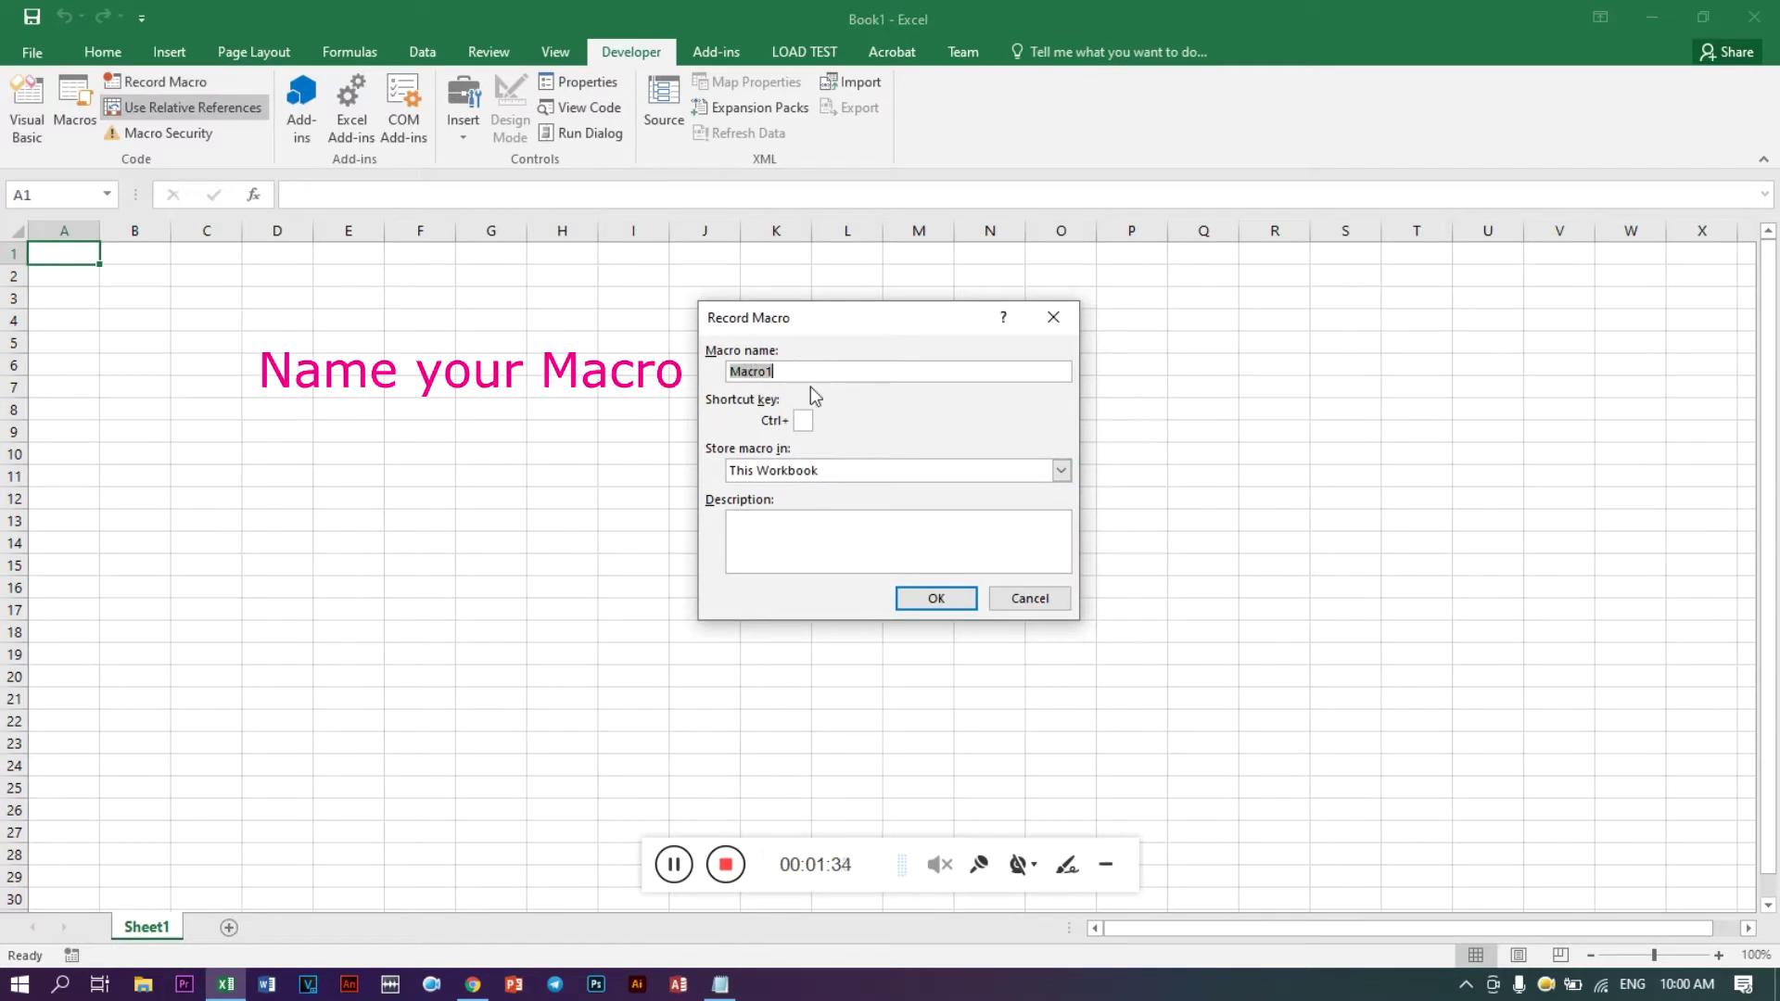
type("Cor")
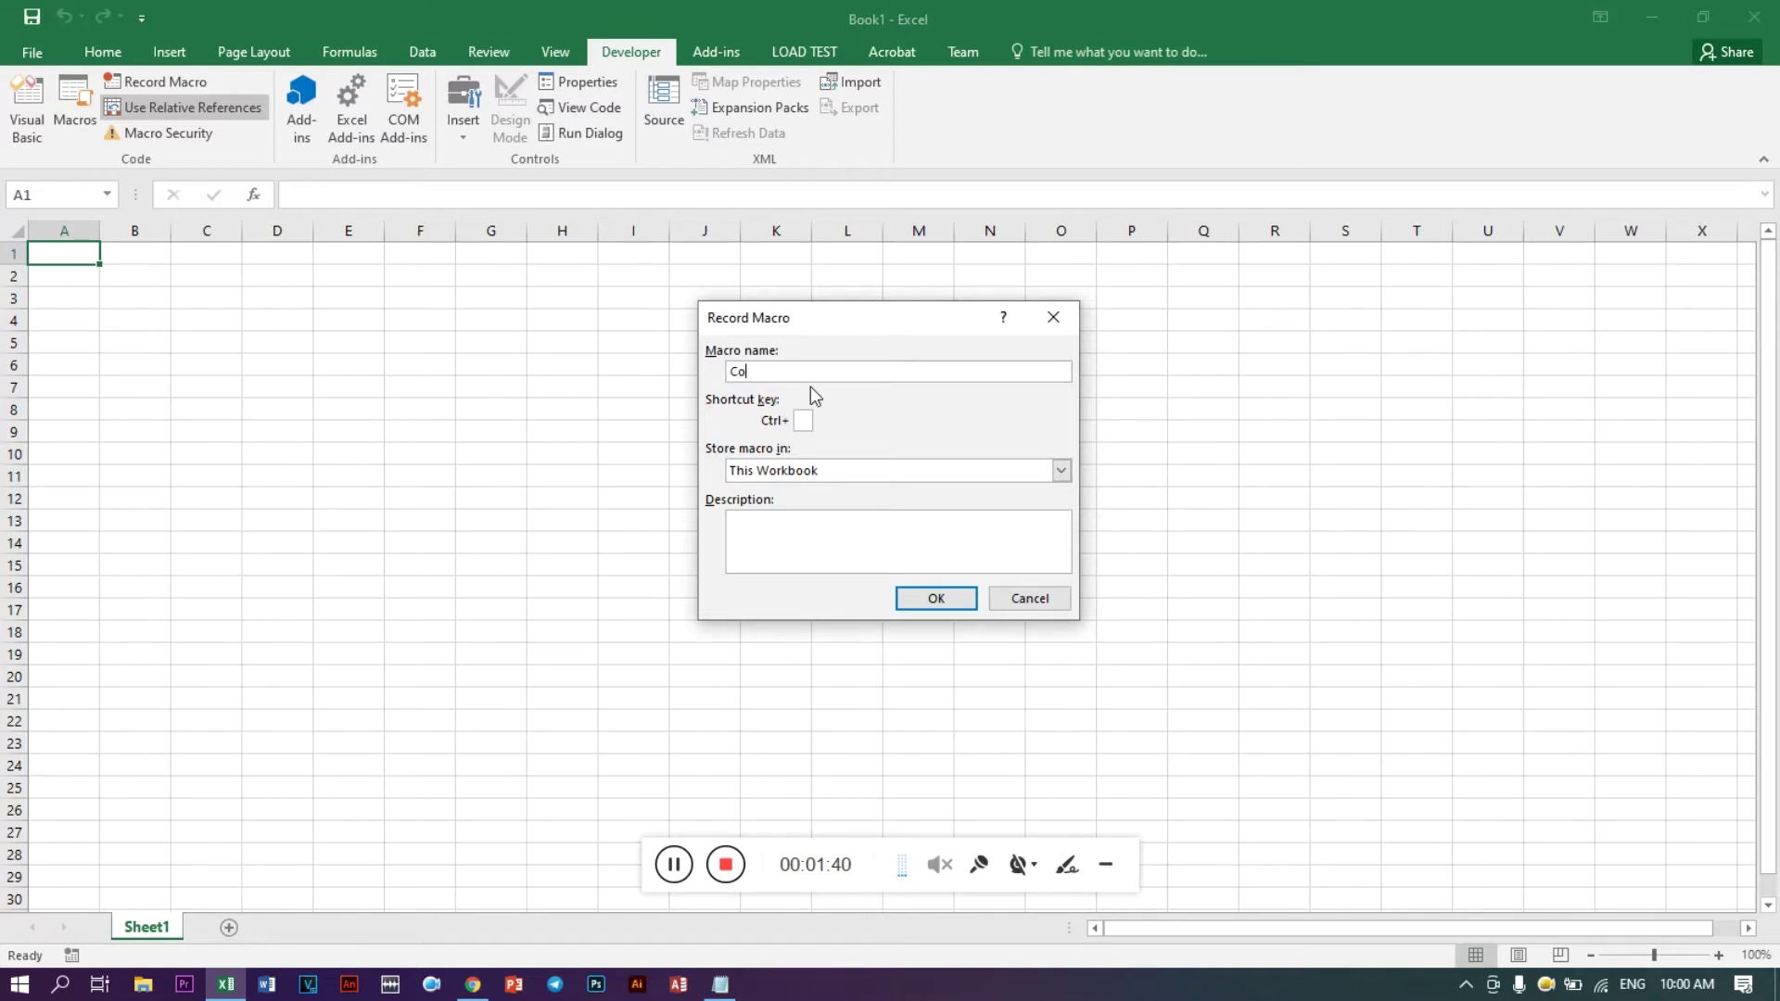
left_click(802, 421)
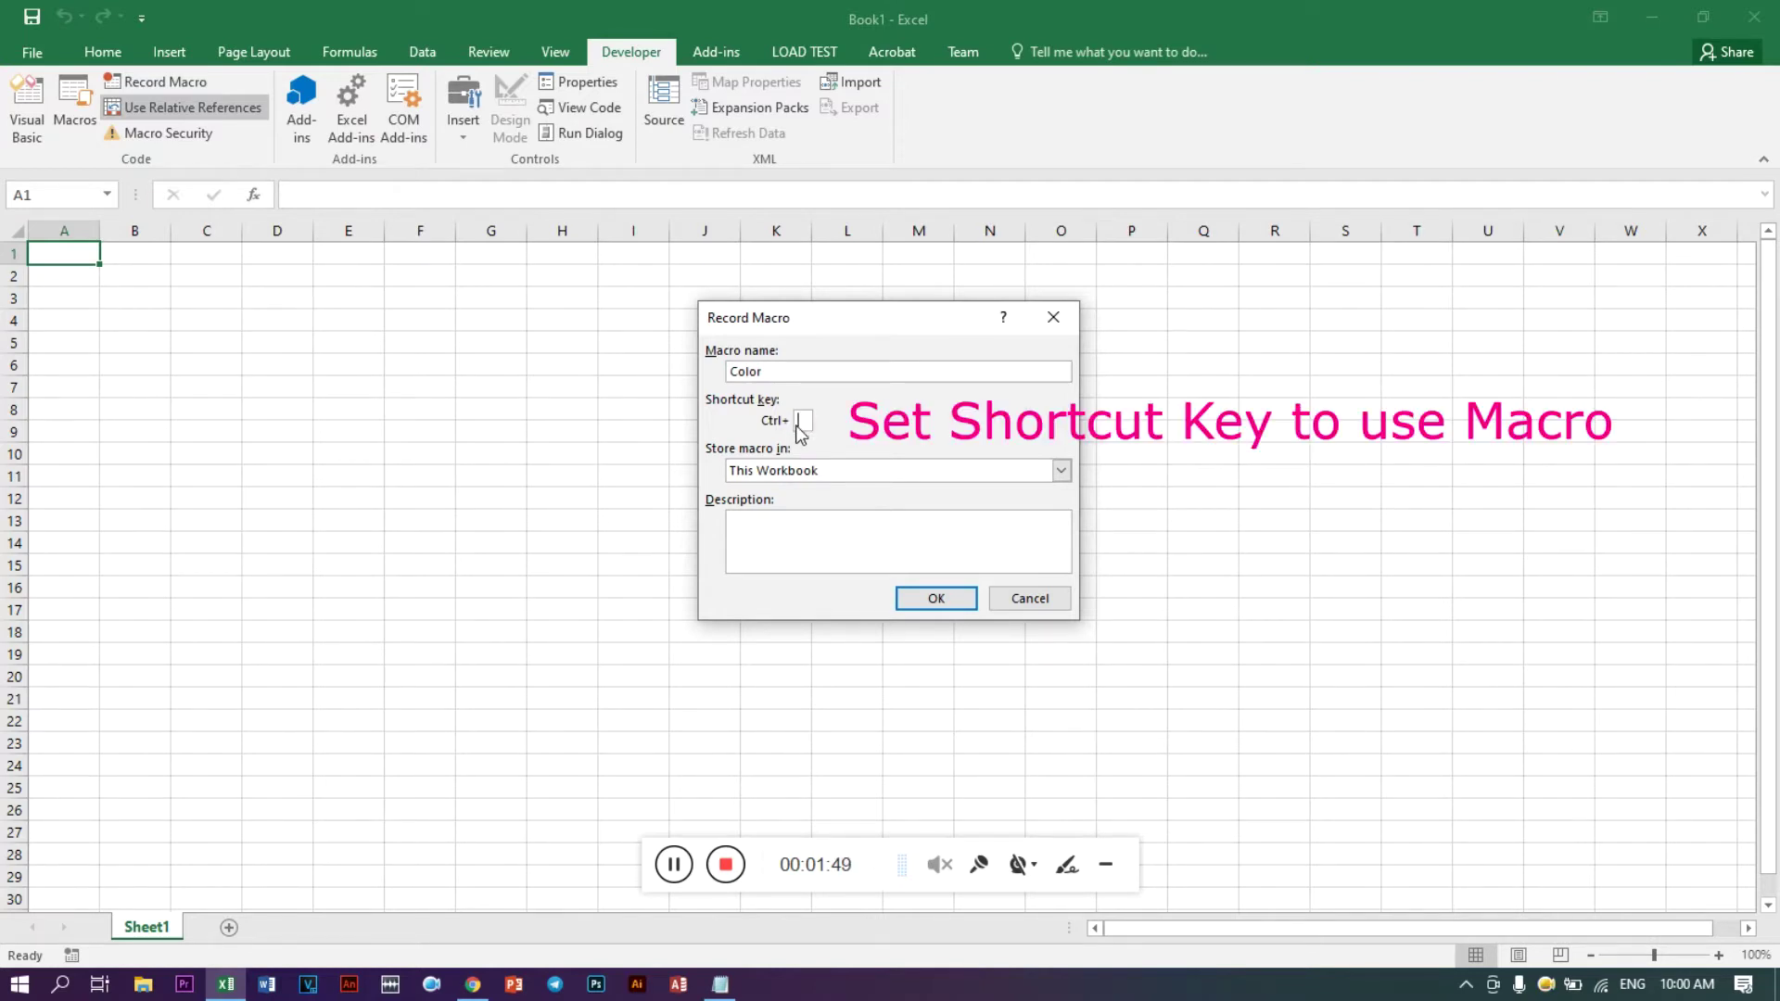
type("K")
key("BackSpace")
type("C")
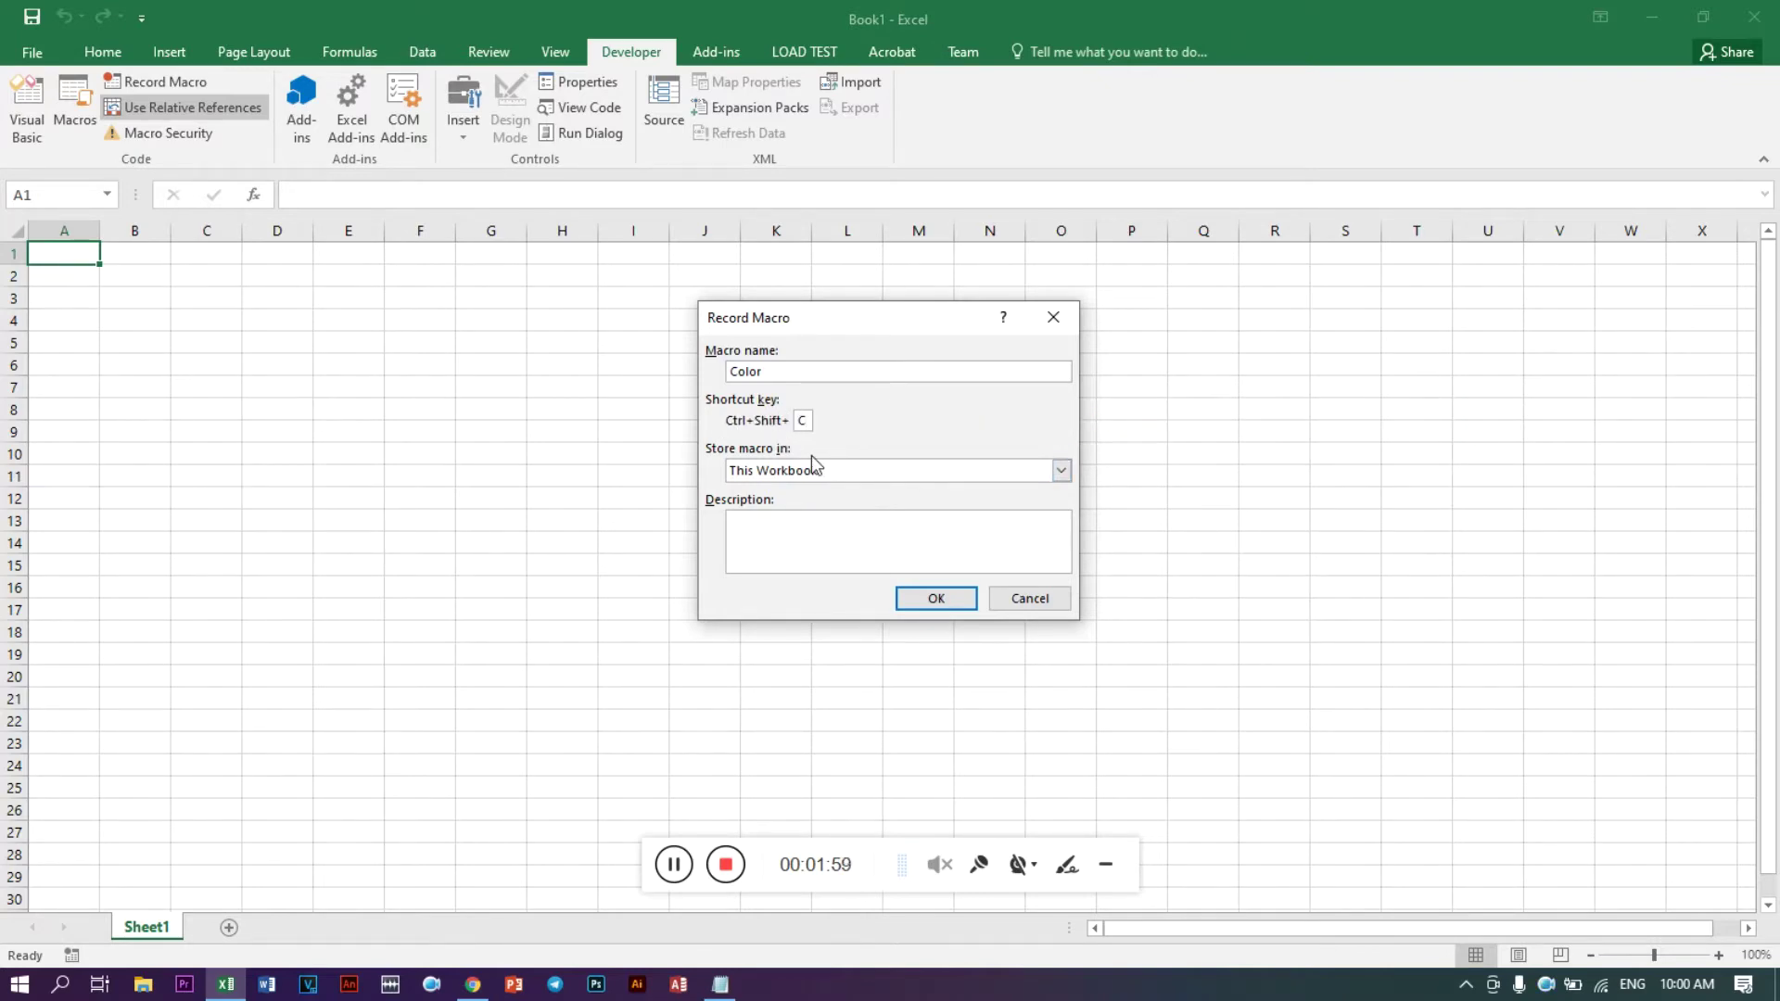
Describe the macro as recording the colour of the cell
left_click(829, 516)
type("will c")
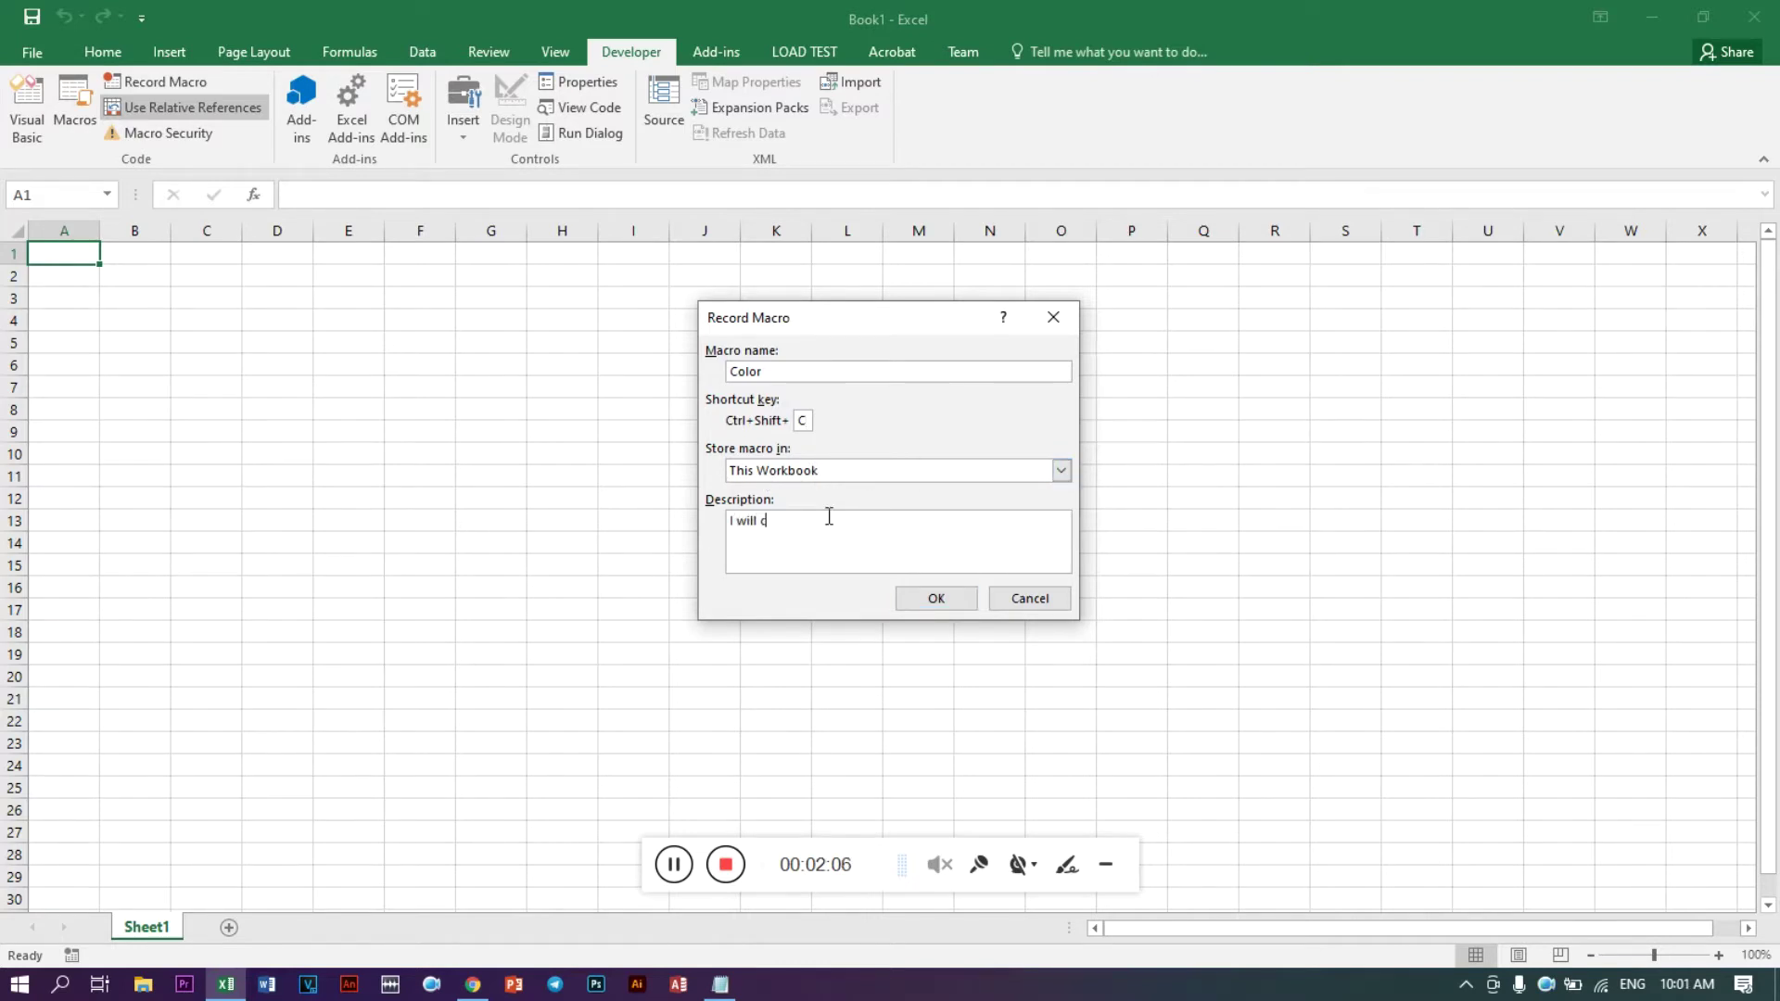
key("BackSpace")
type("r")
key("BackSpace")
key("BackSpace")
type("he coloro of l")
key("BackSpace")
key("BackSpace")
type("the ce")
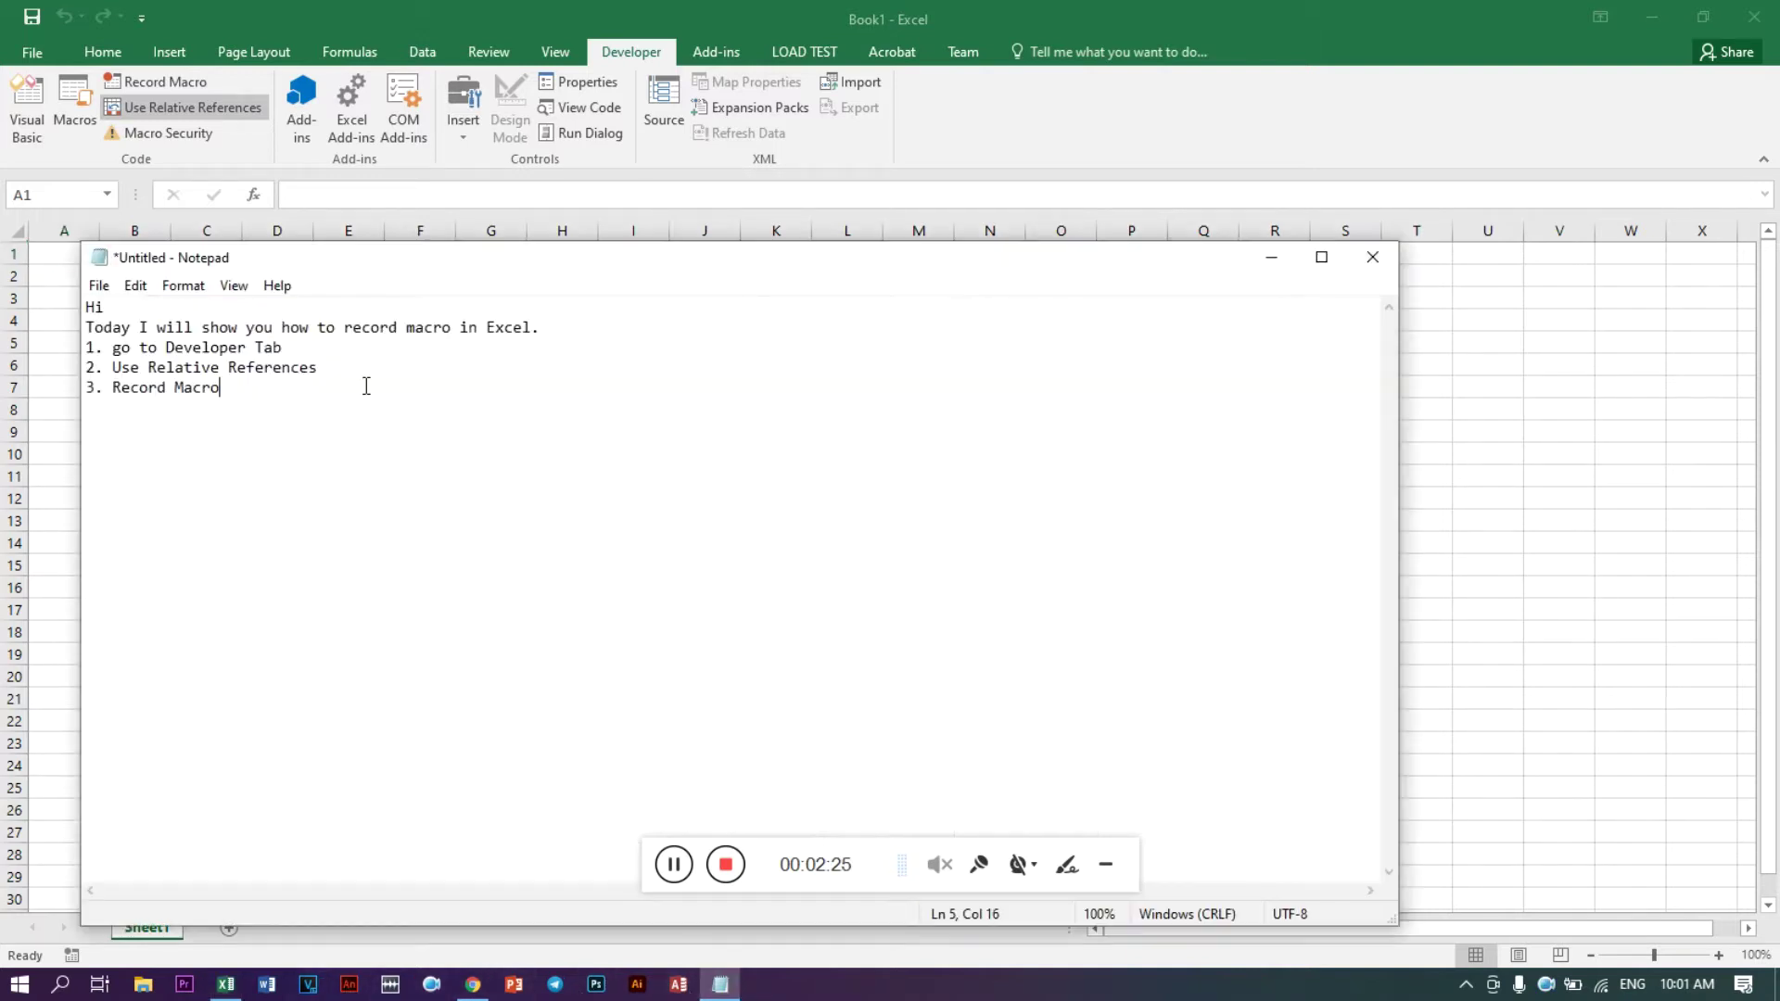
Add indented sub-points: name your macro, set the shortcut key, optionally add some comment
key("Return")
key("Tab")
type("name your ma")
type("cro")
key("Return")
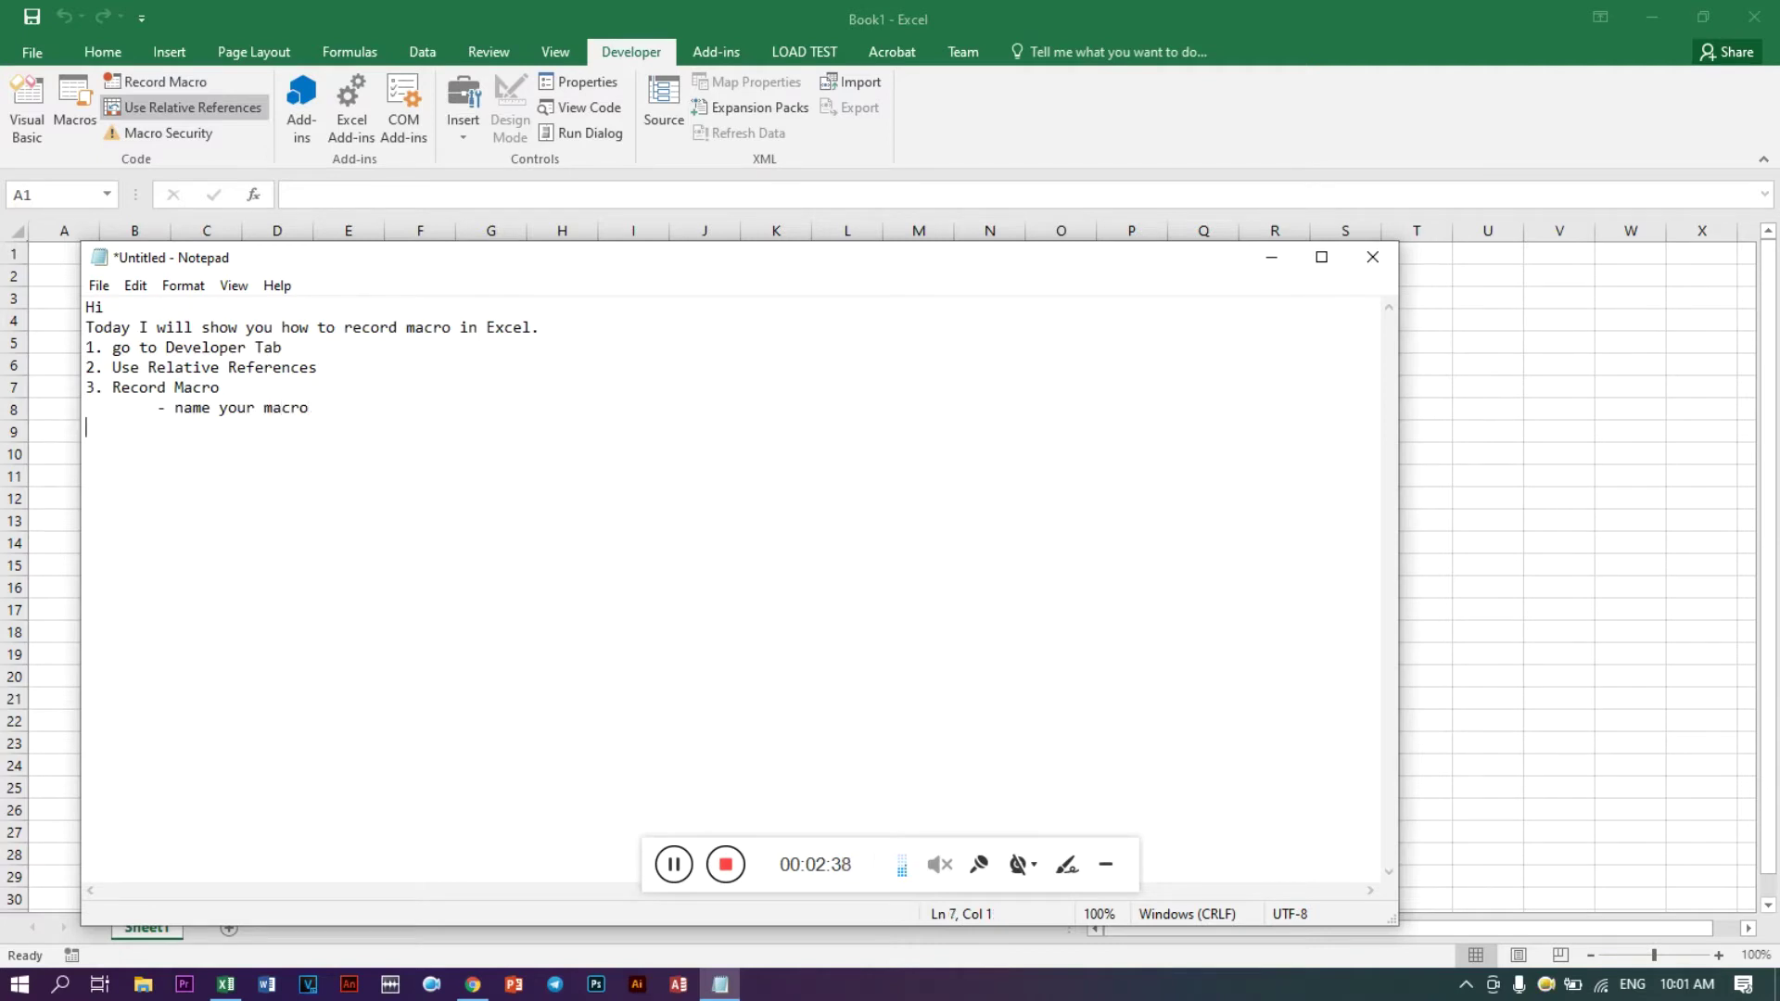
key("Tab")
type("- ")
type("set the short")
type("cut key ")
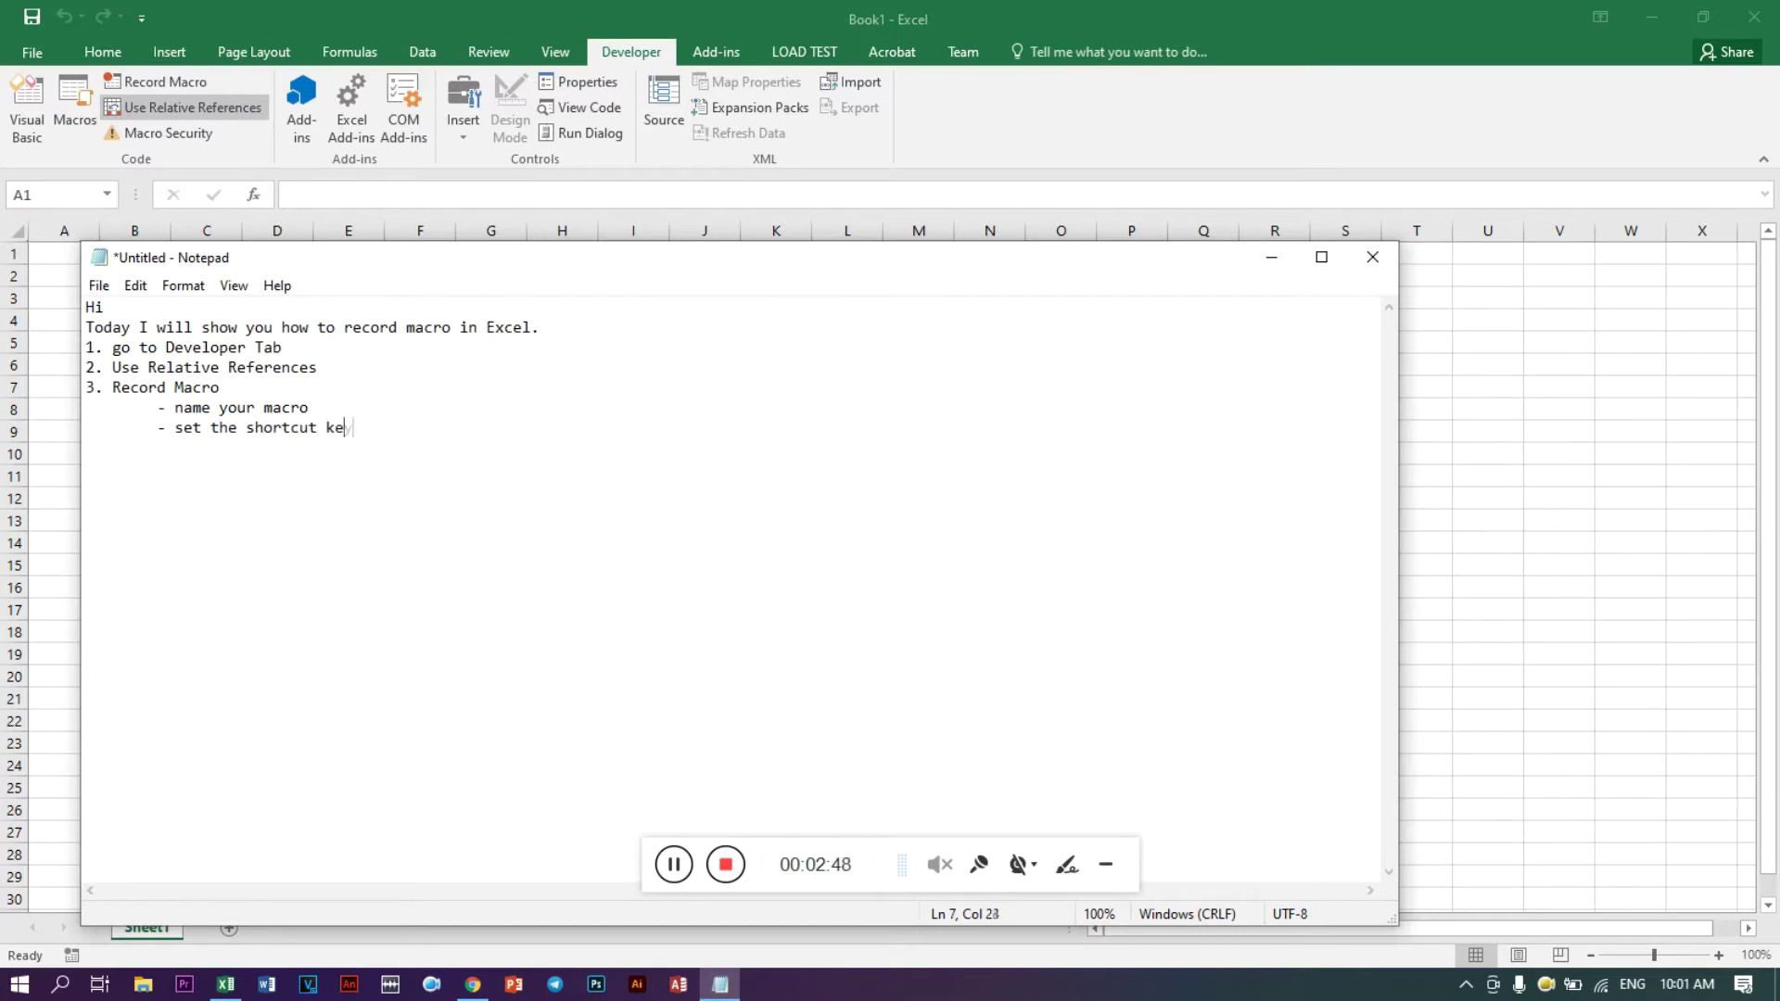
type("to recor")
key("BackSpace")
key("BackSpace")
key("BackSpace")
key("BackSpace")
key("BackSpace")
type("use the recorded m")
key("BackSpace")
type("cro")
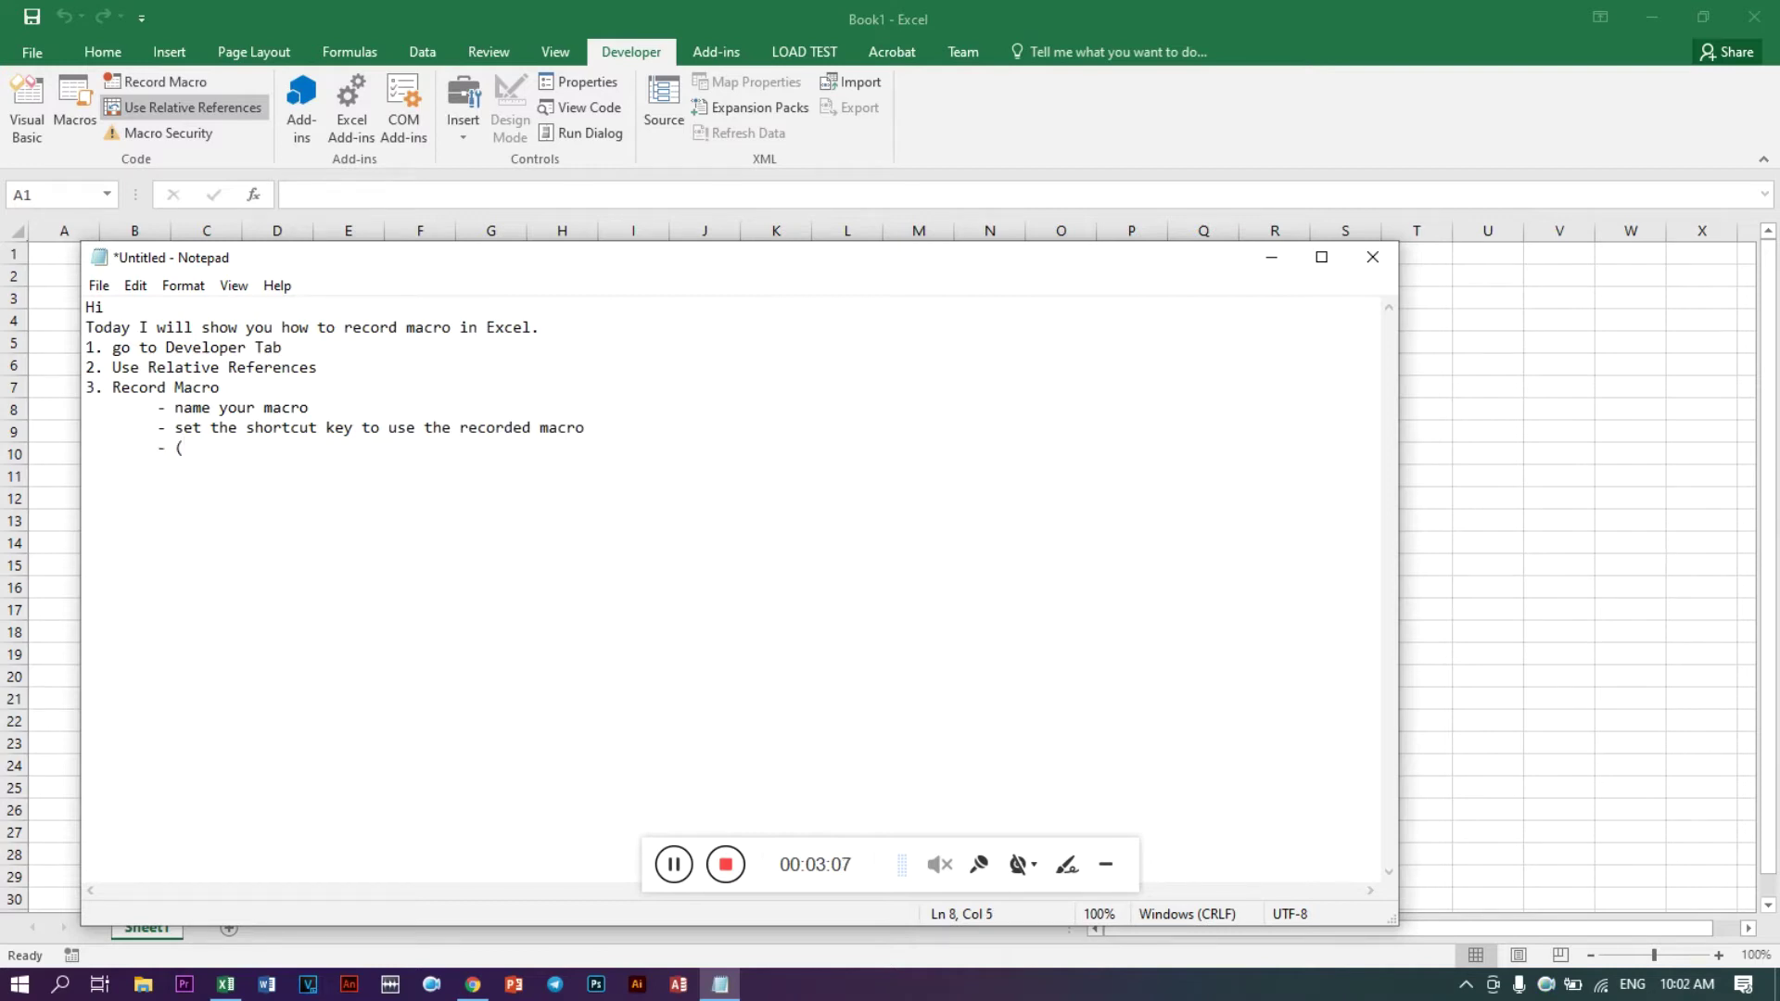
type("ption")
type(") ")
type("se")
type(" some ")
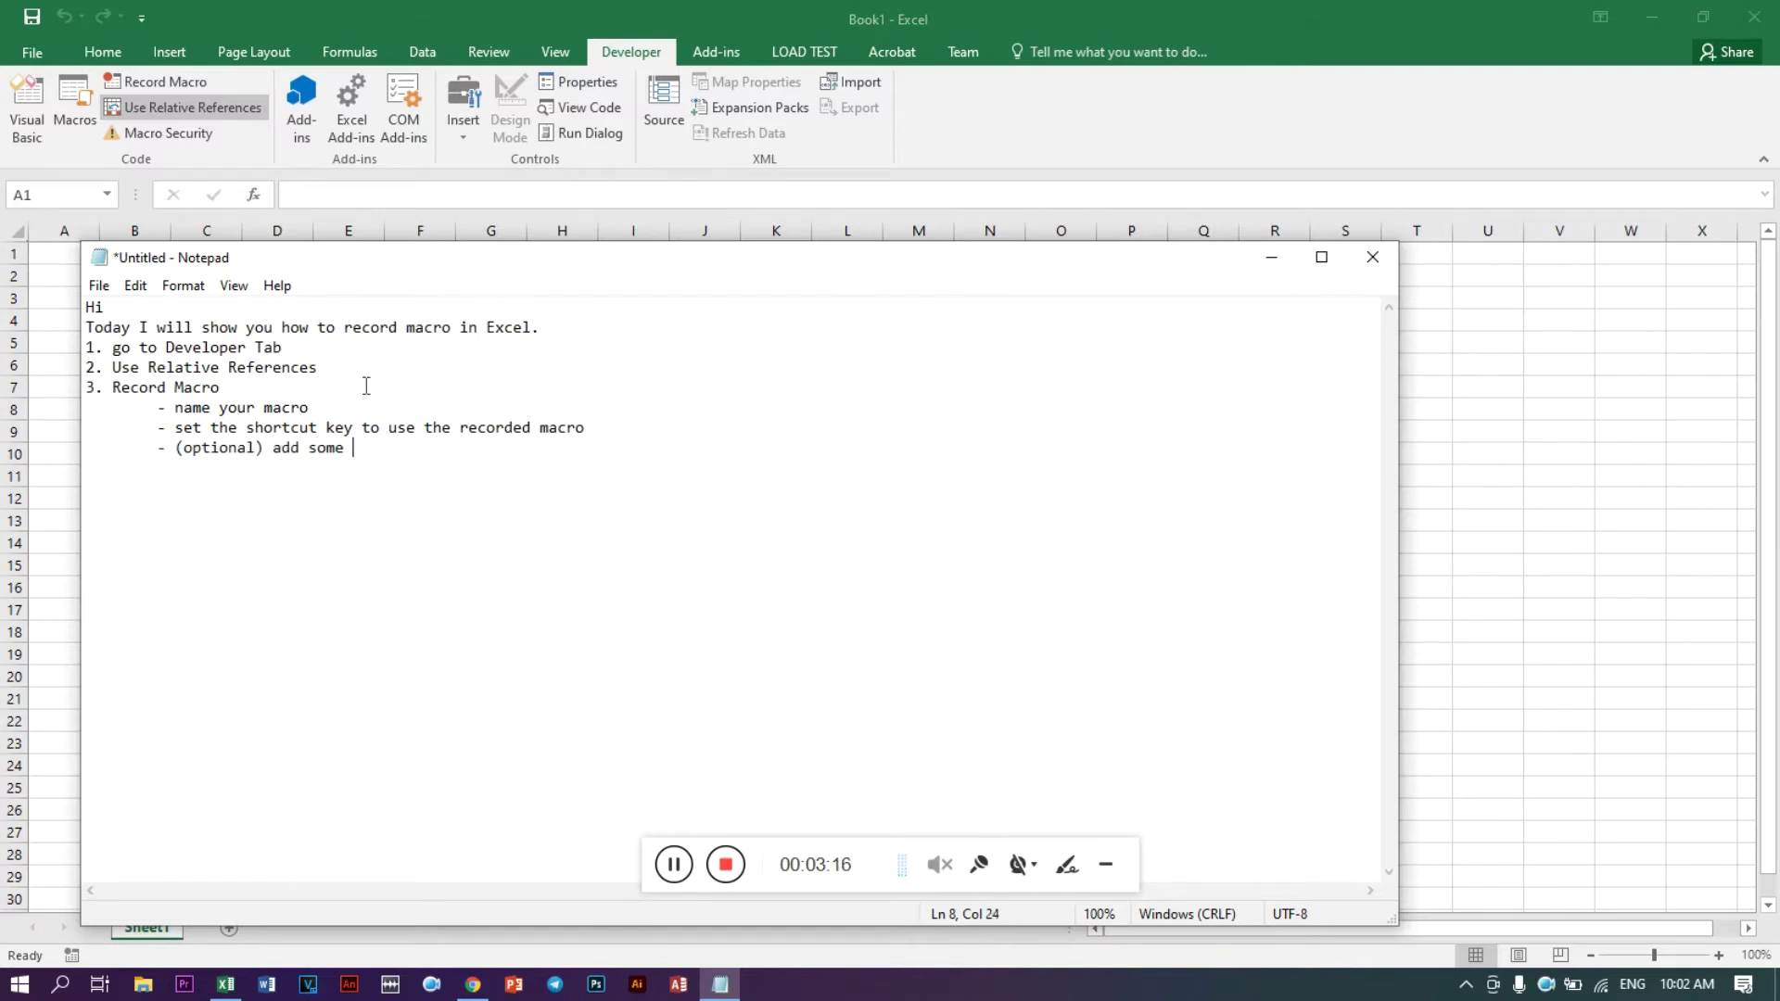
type("comment")
left_click(1605, 454)
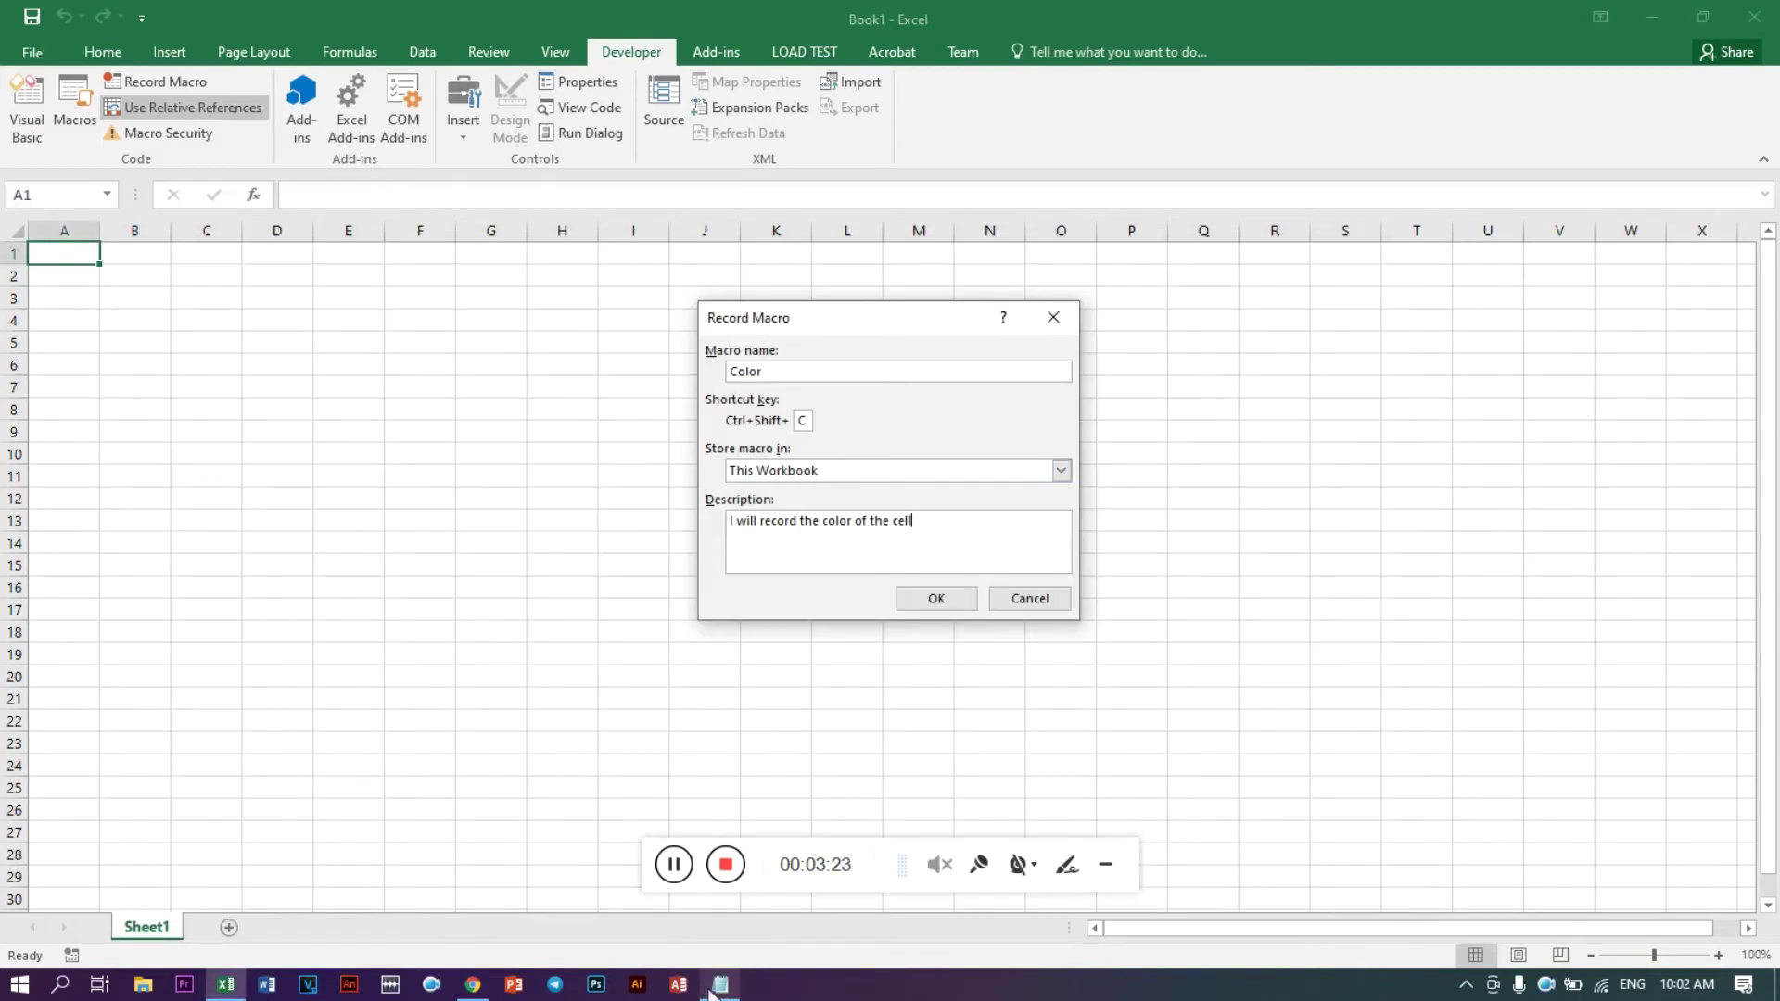
Finish the comment sub-point with 'on the description' and return to the Record Macro dialog
left_click(708, 993)
type("on the description")
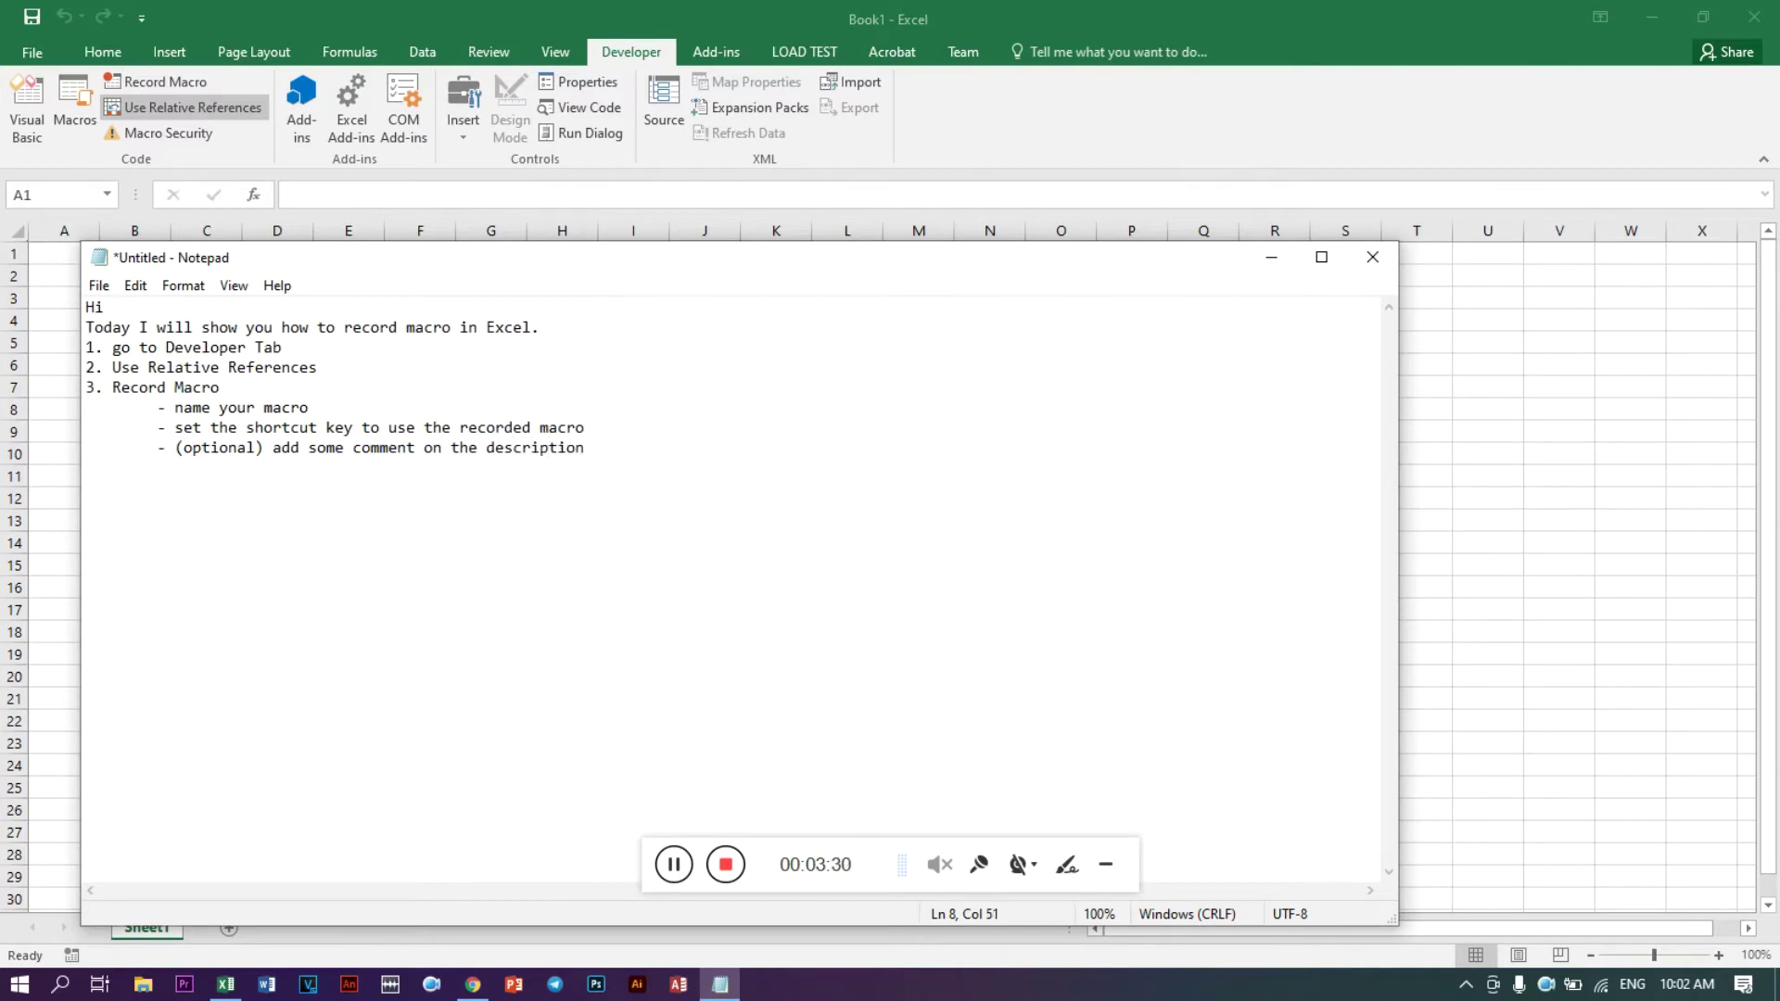
left_click(1289, 257)
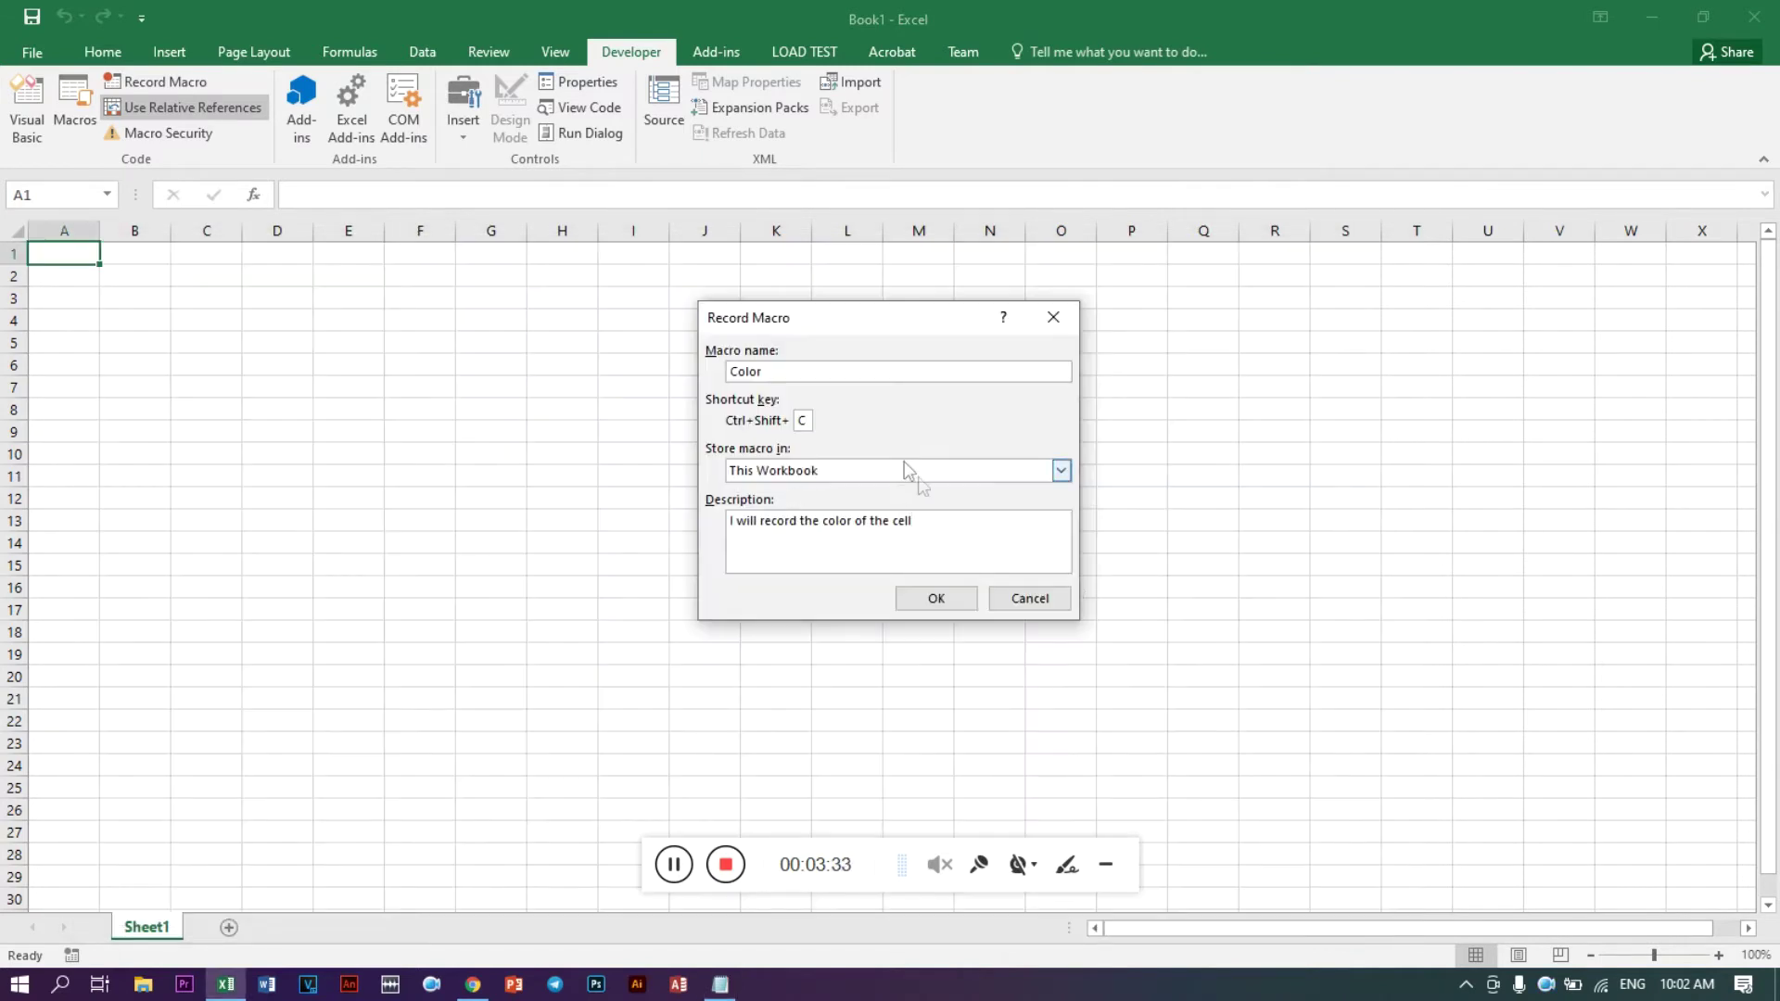
left_click(721, 985)
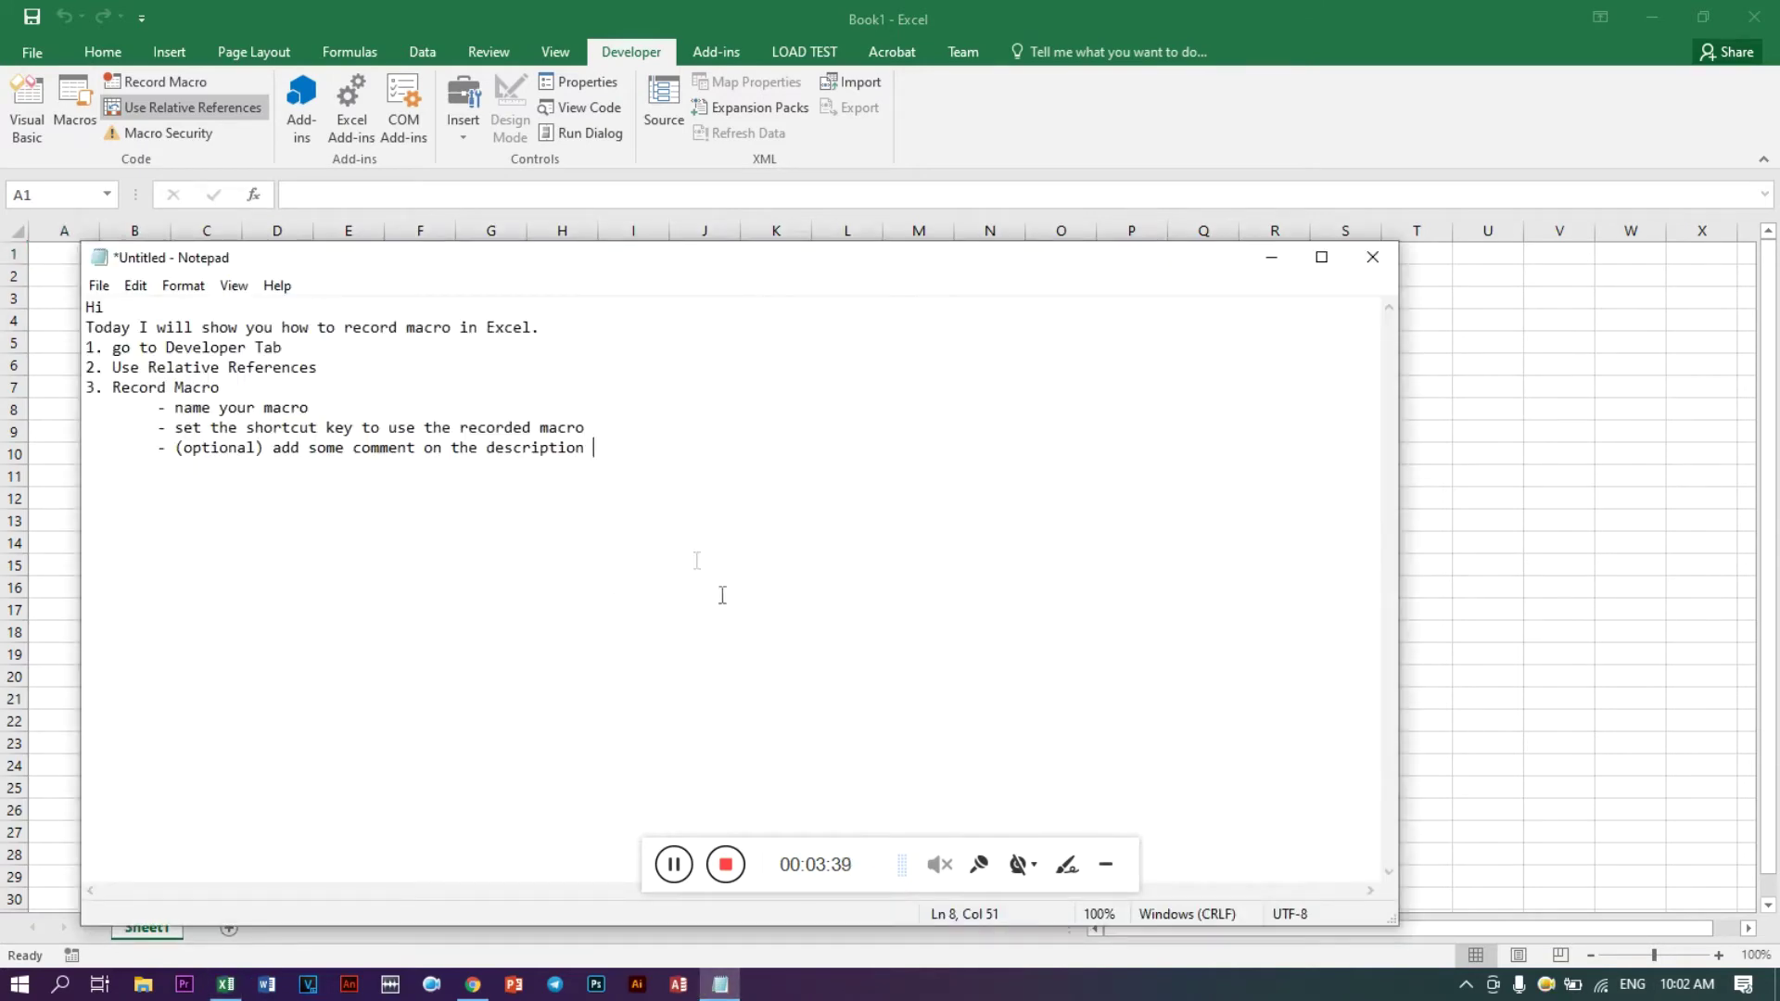
left_click(1505, 591)
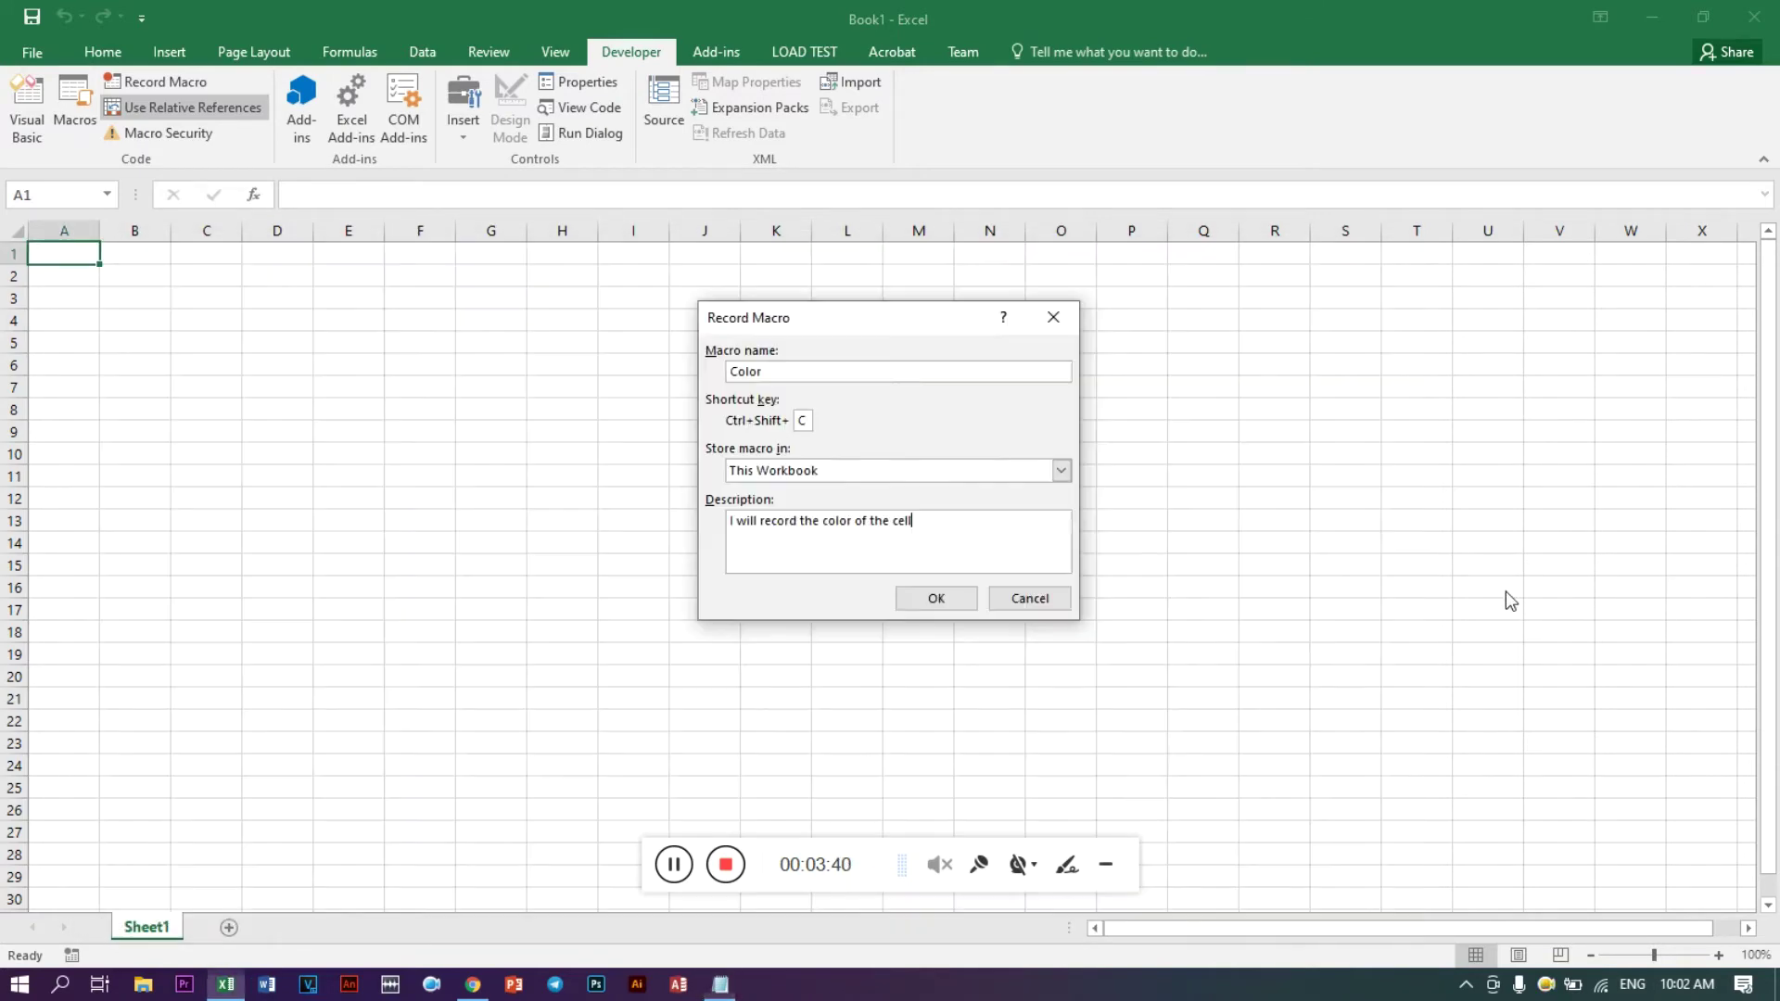
Rename the rejected macro to Color_Record and start recording
left_click(938, 610)
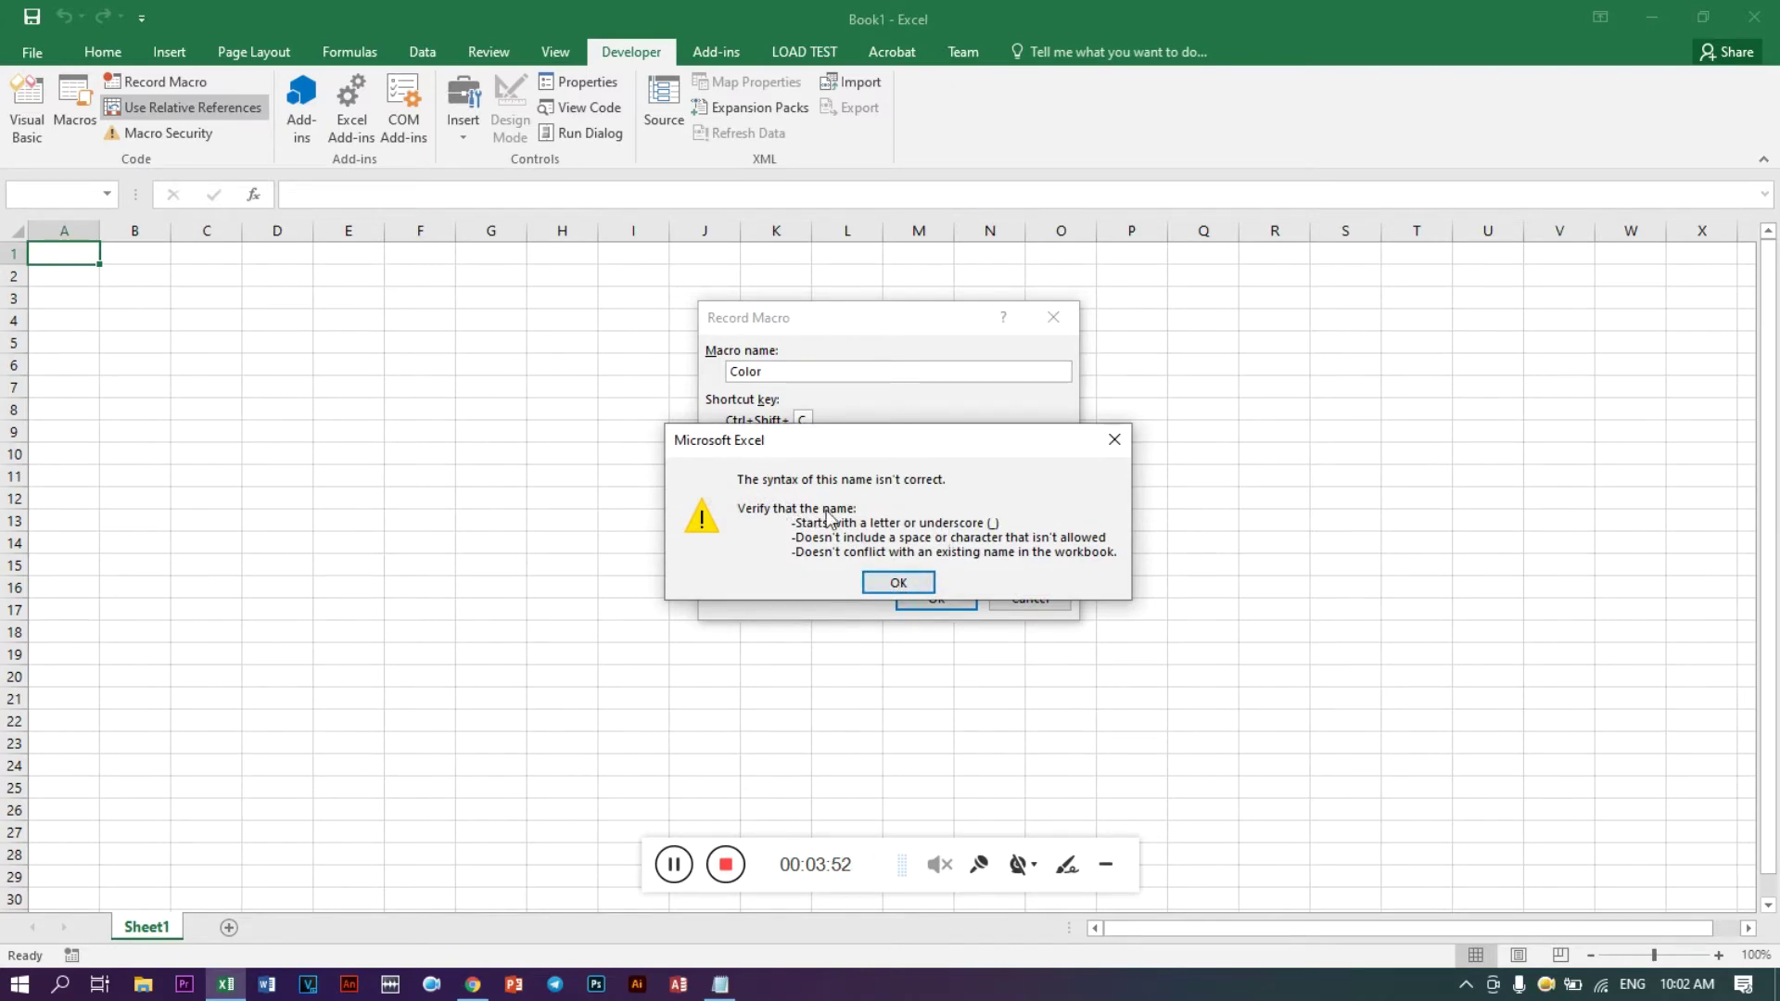
left_click(899, 584)
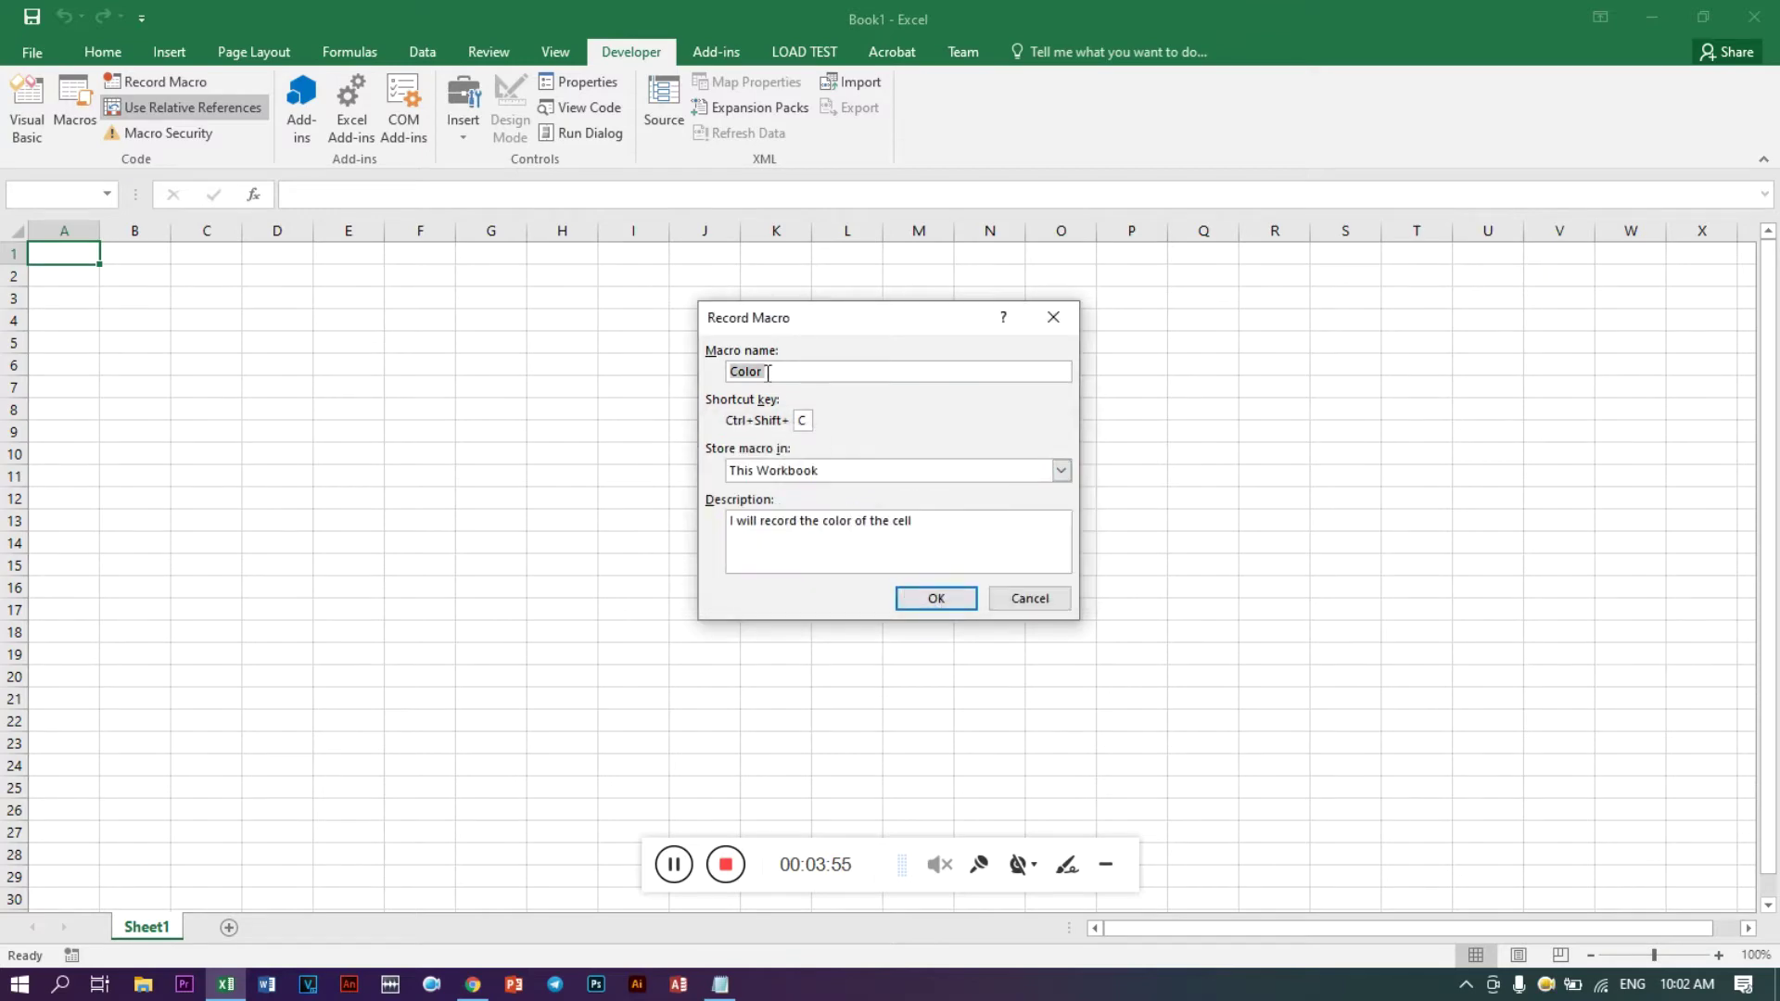
type("Color_R")
type("ecord")
left_click(914, 602)
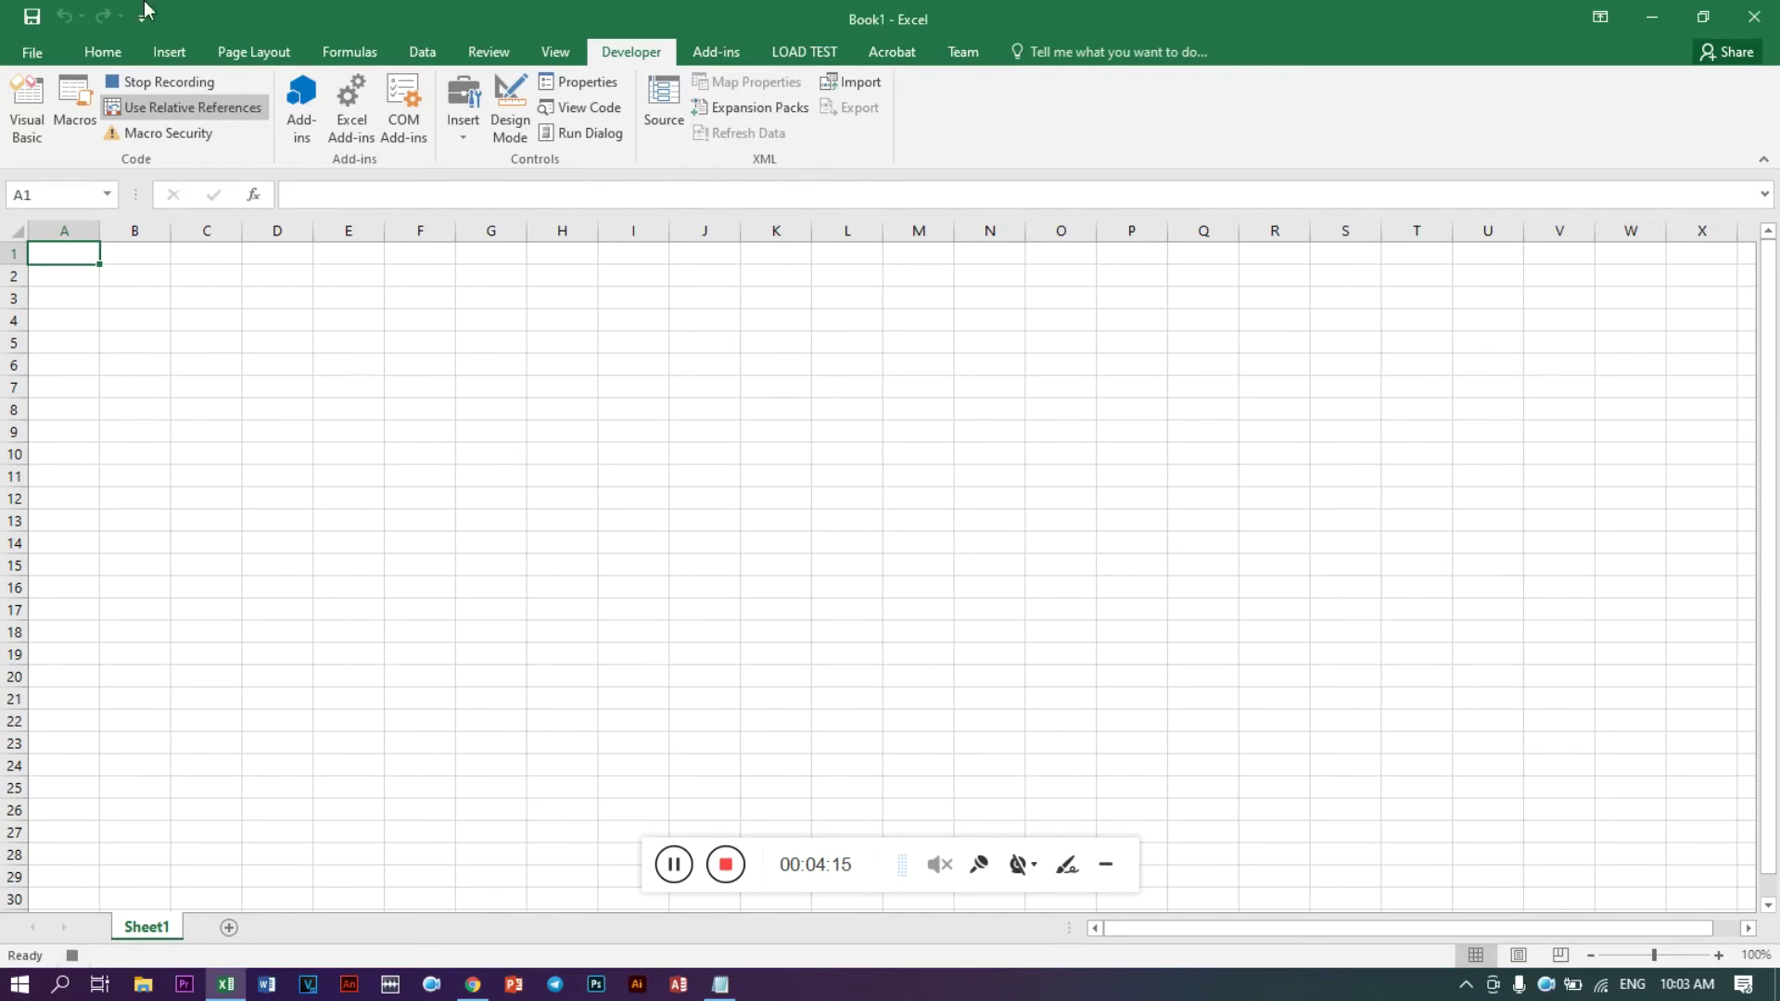
left_click(103, 52)
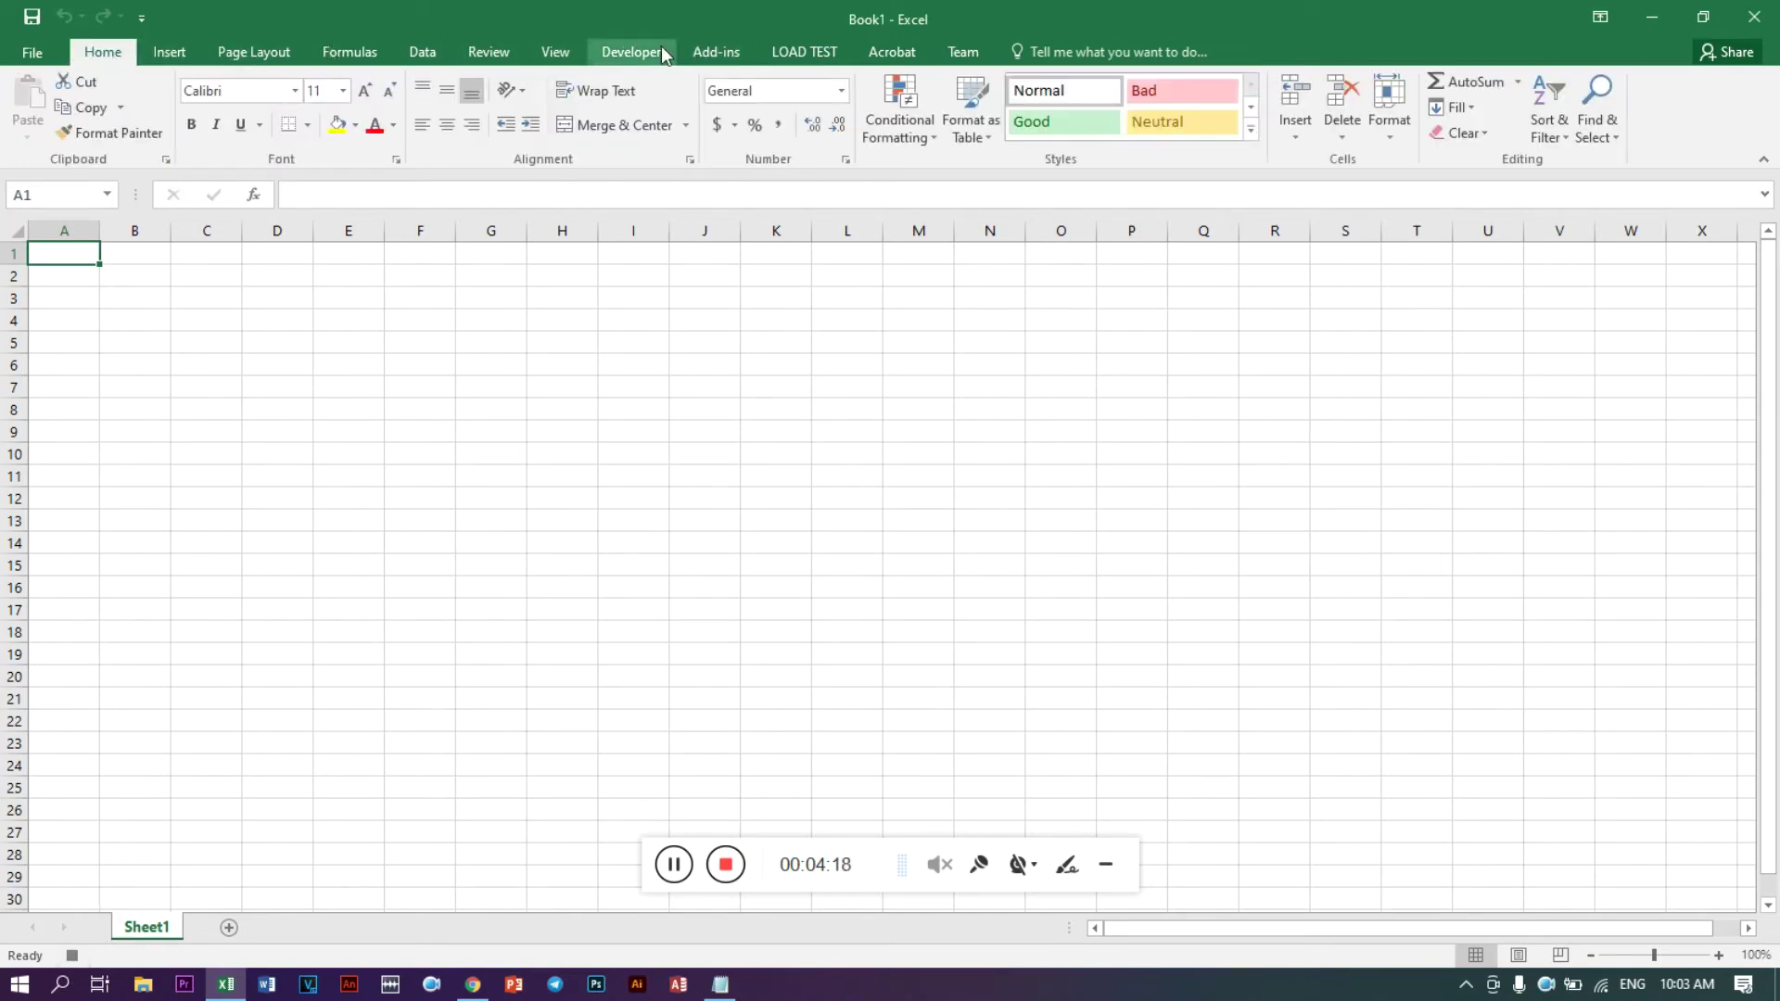
Add step '4. The macro is recording ...' to the Notepad notes
left_click(632, 52)
left_click(719, 986)
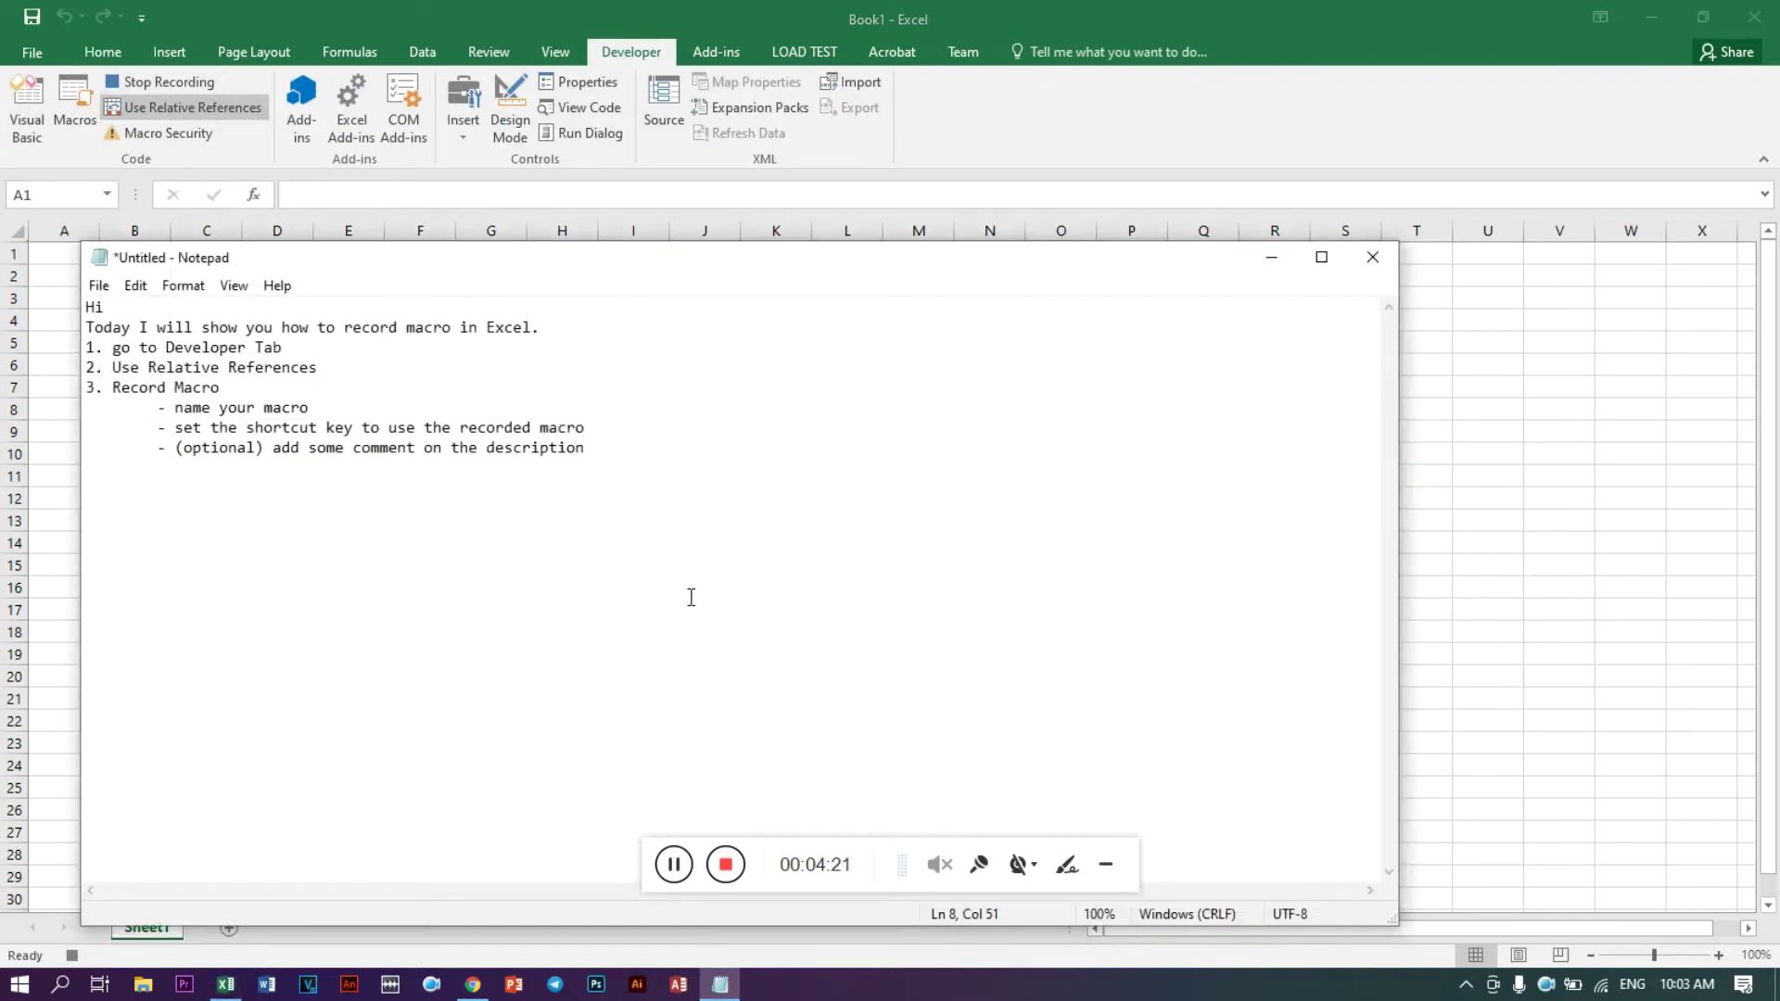
type("4.The mo")
type("cro is recording ...")
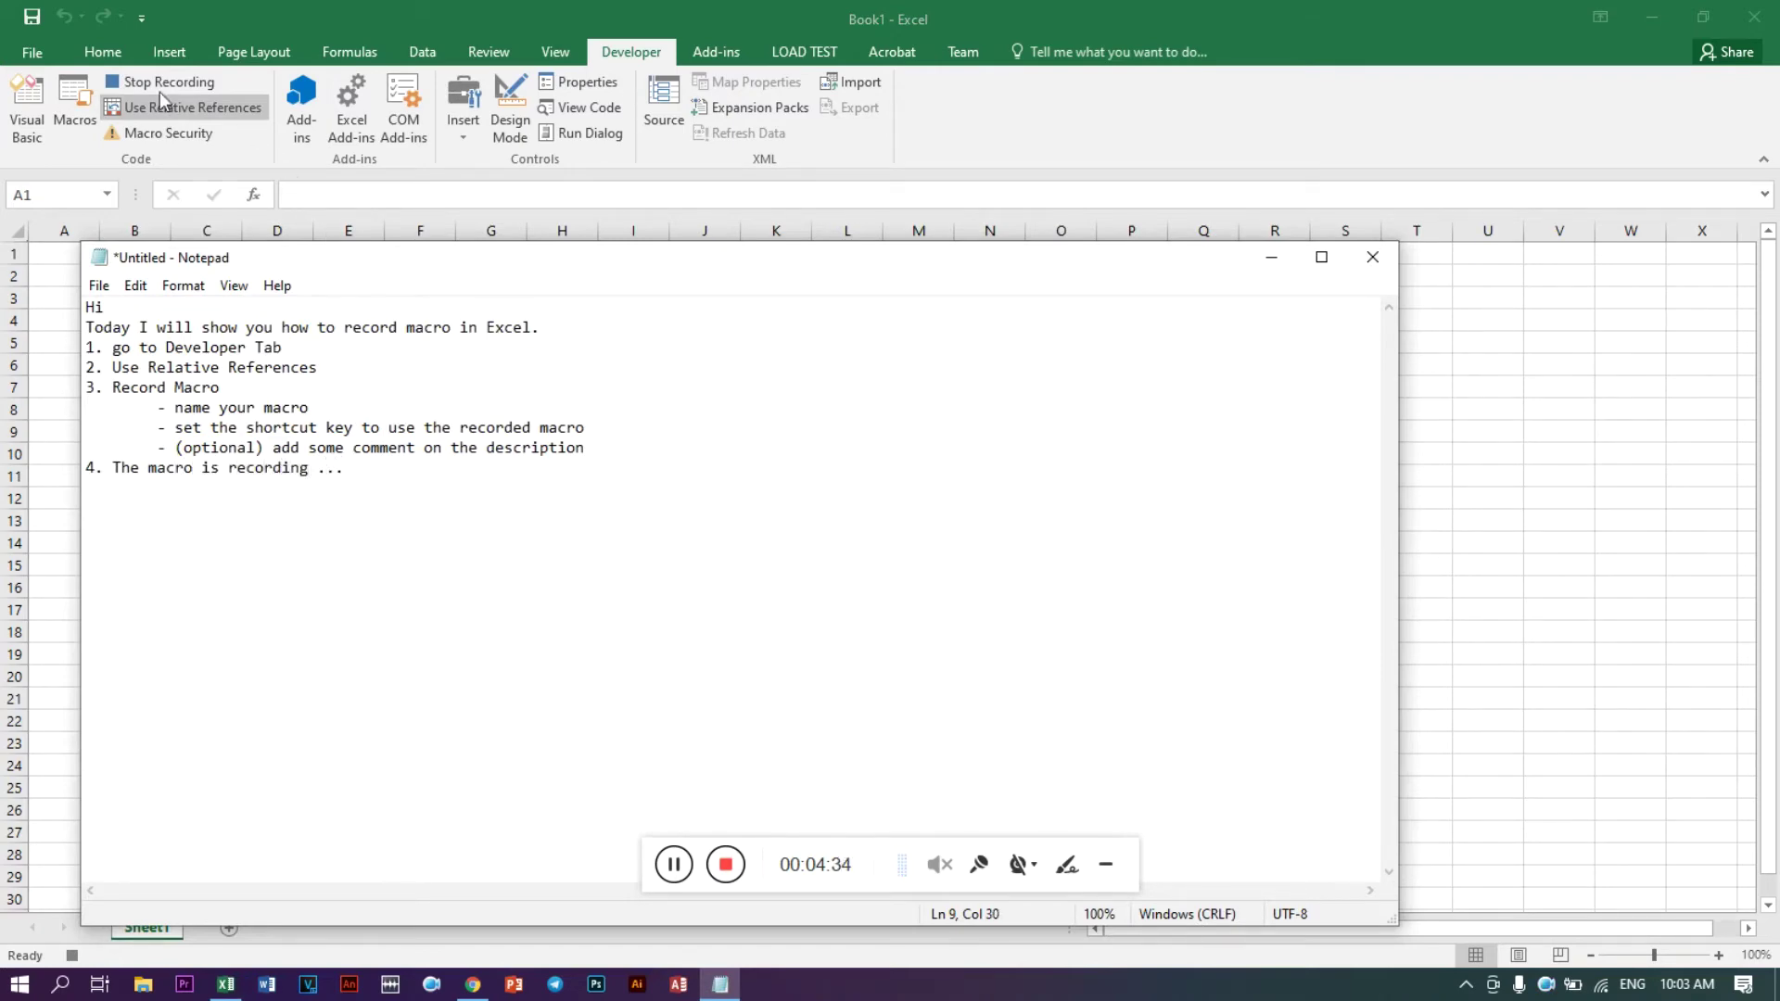
key("alt+Tab")
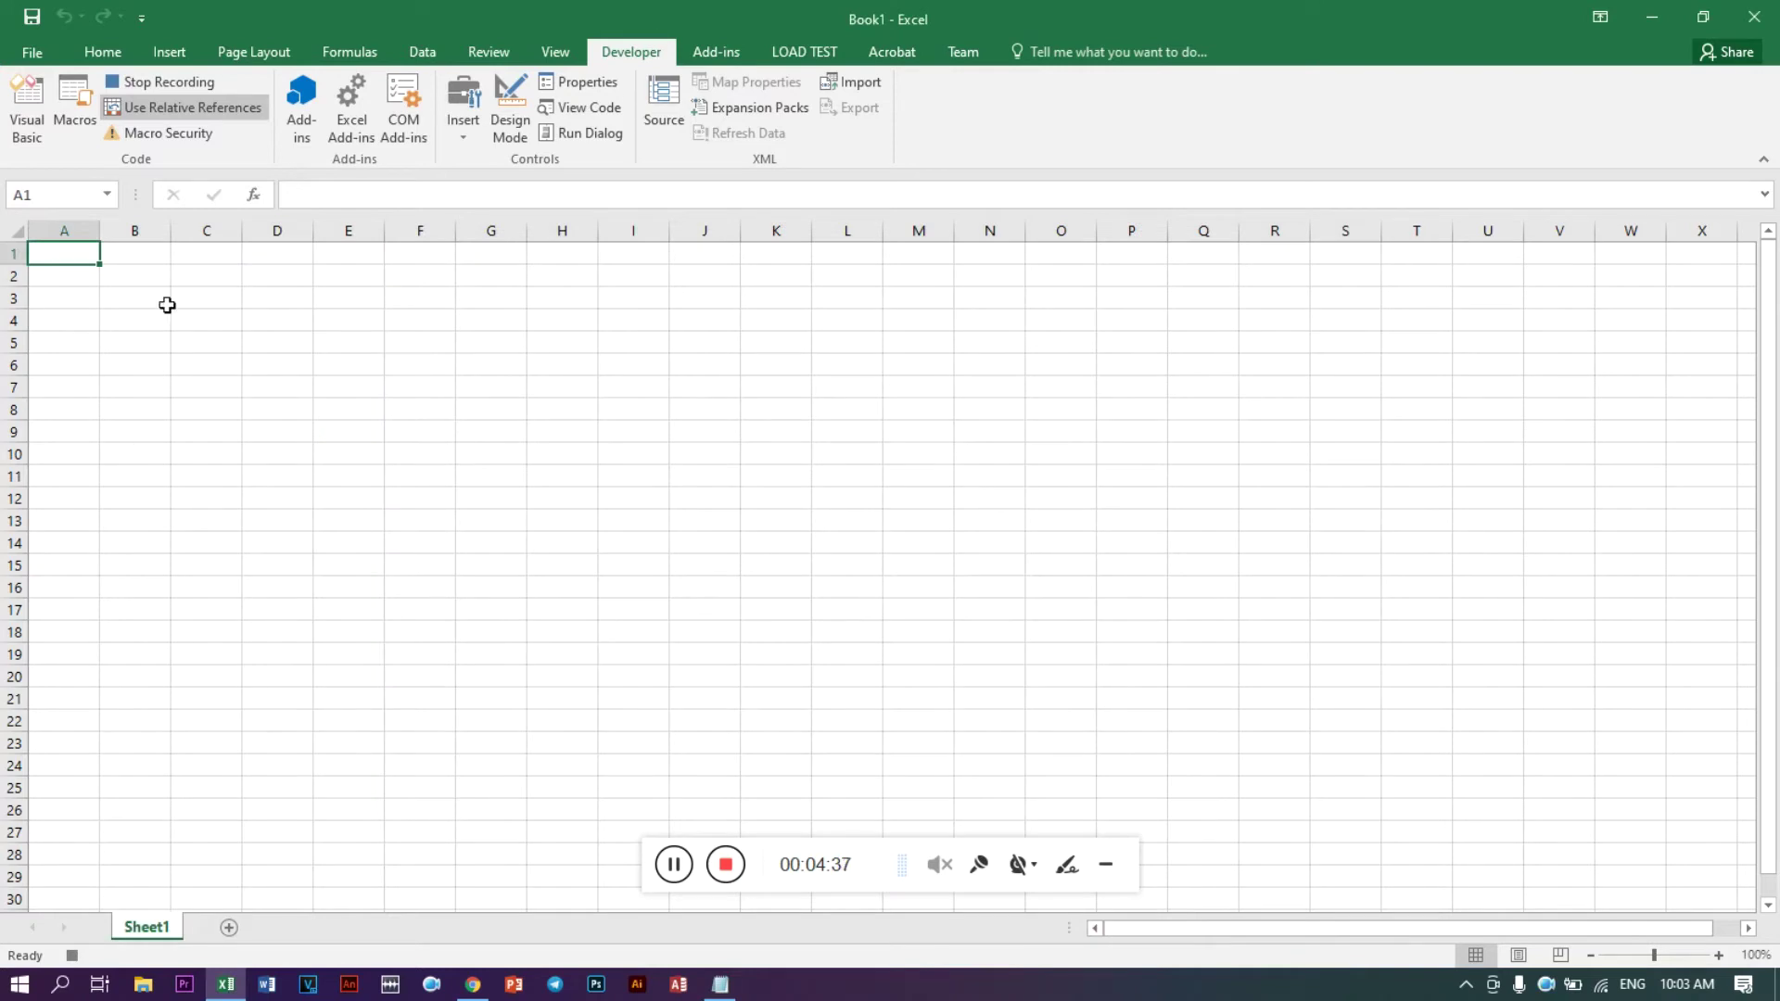
Fill cell A1 blue and select cell C1
left_click(102, 52)
left_click(355, 130)
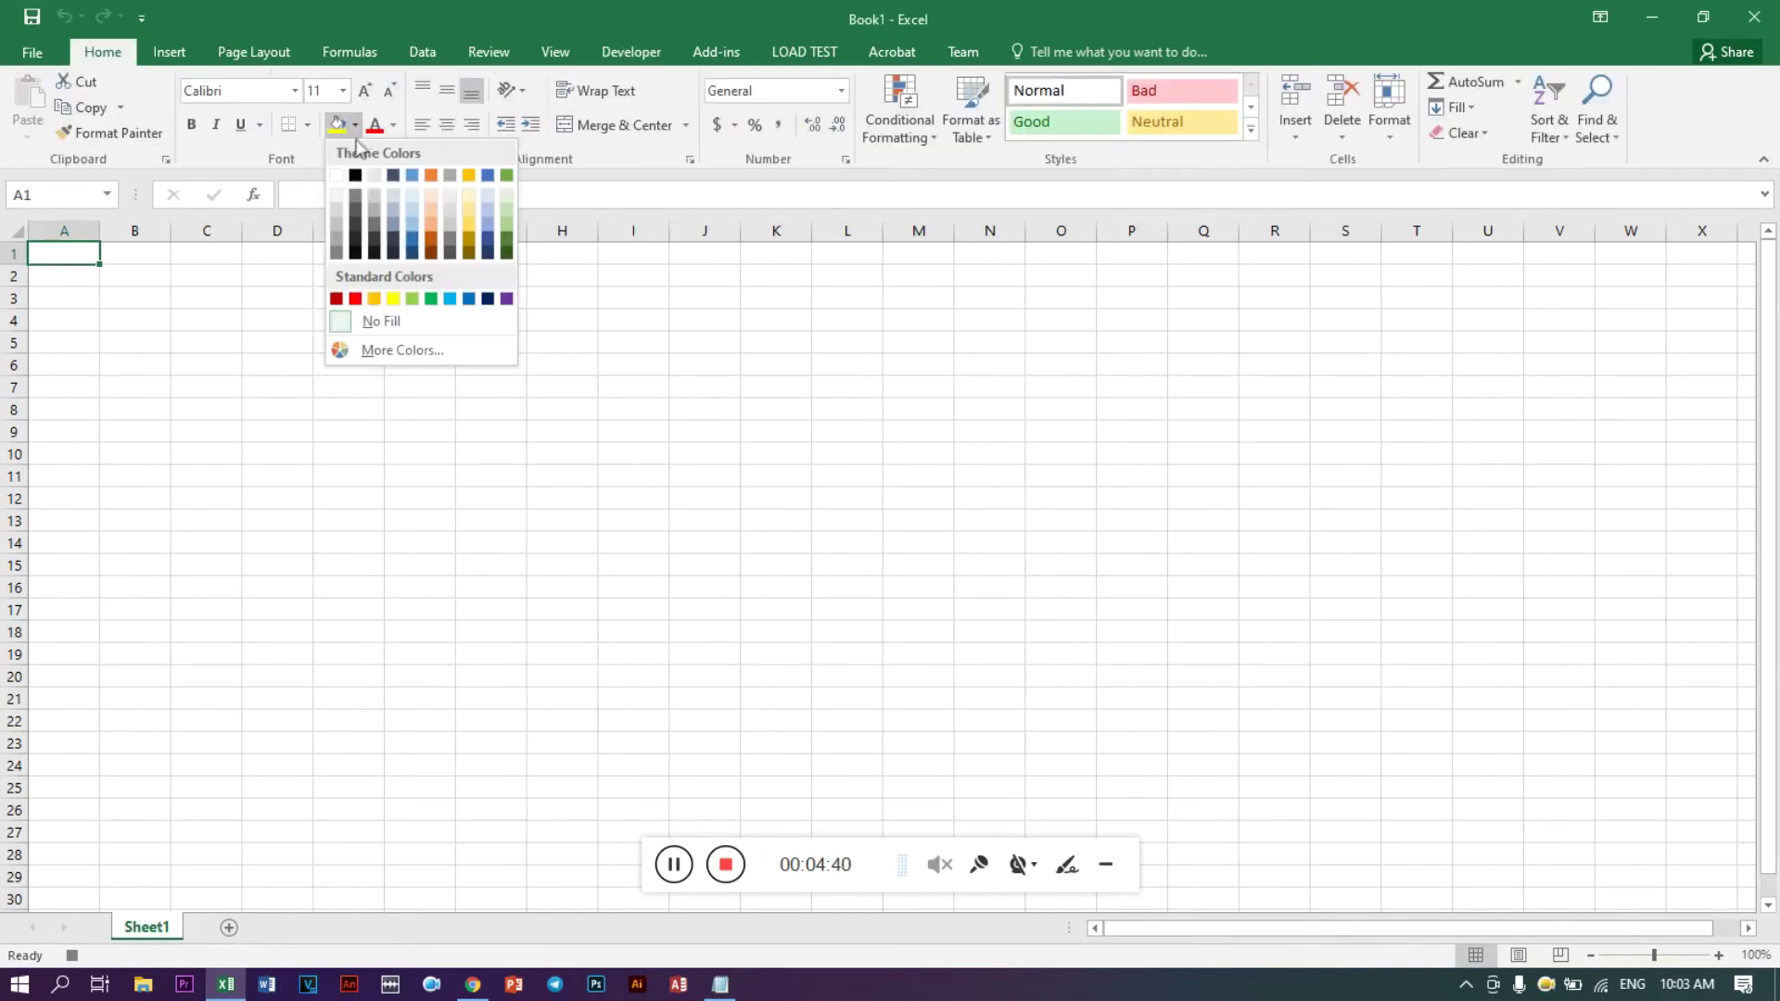
left_click(414, 245)
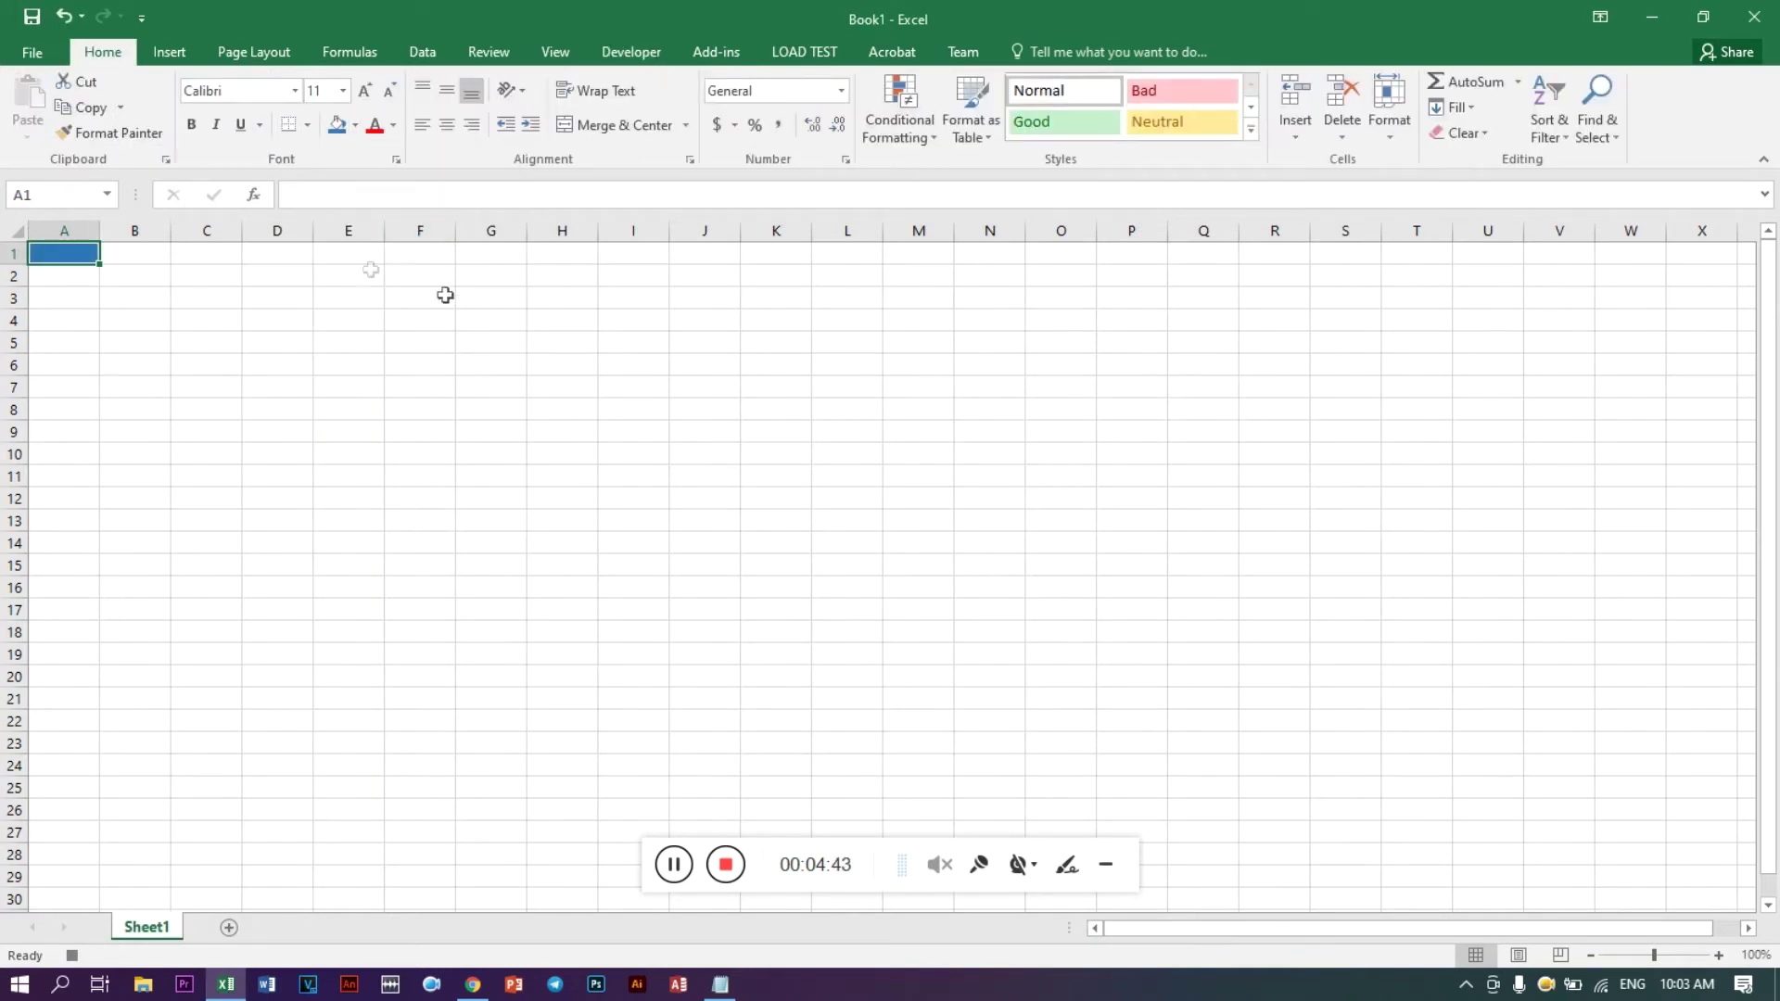
left_click(226, 256)
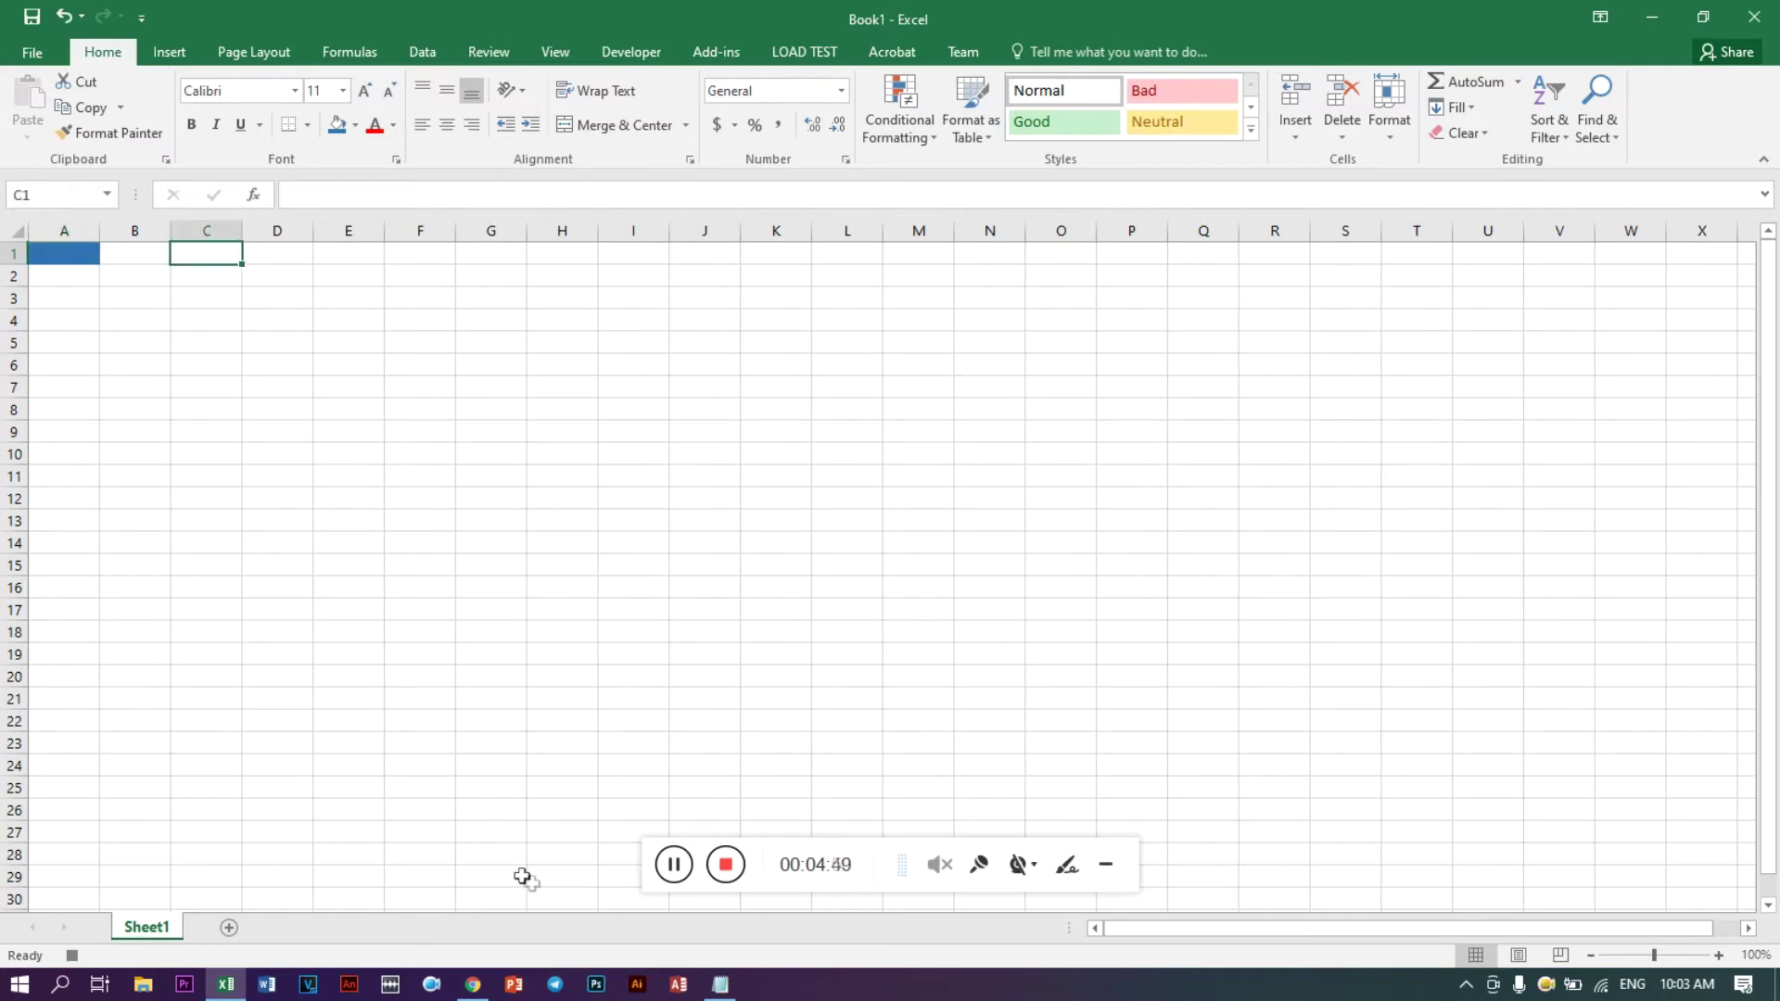
Write step 5: set blue colour on A1, moved cursor to C1, now stop recording
left_click(720, 984)
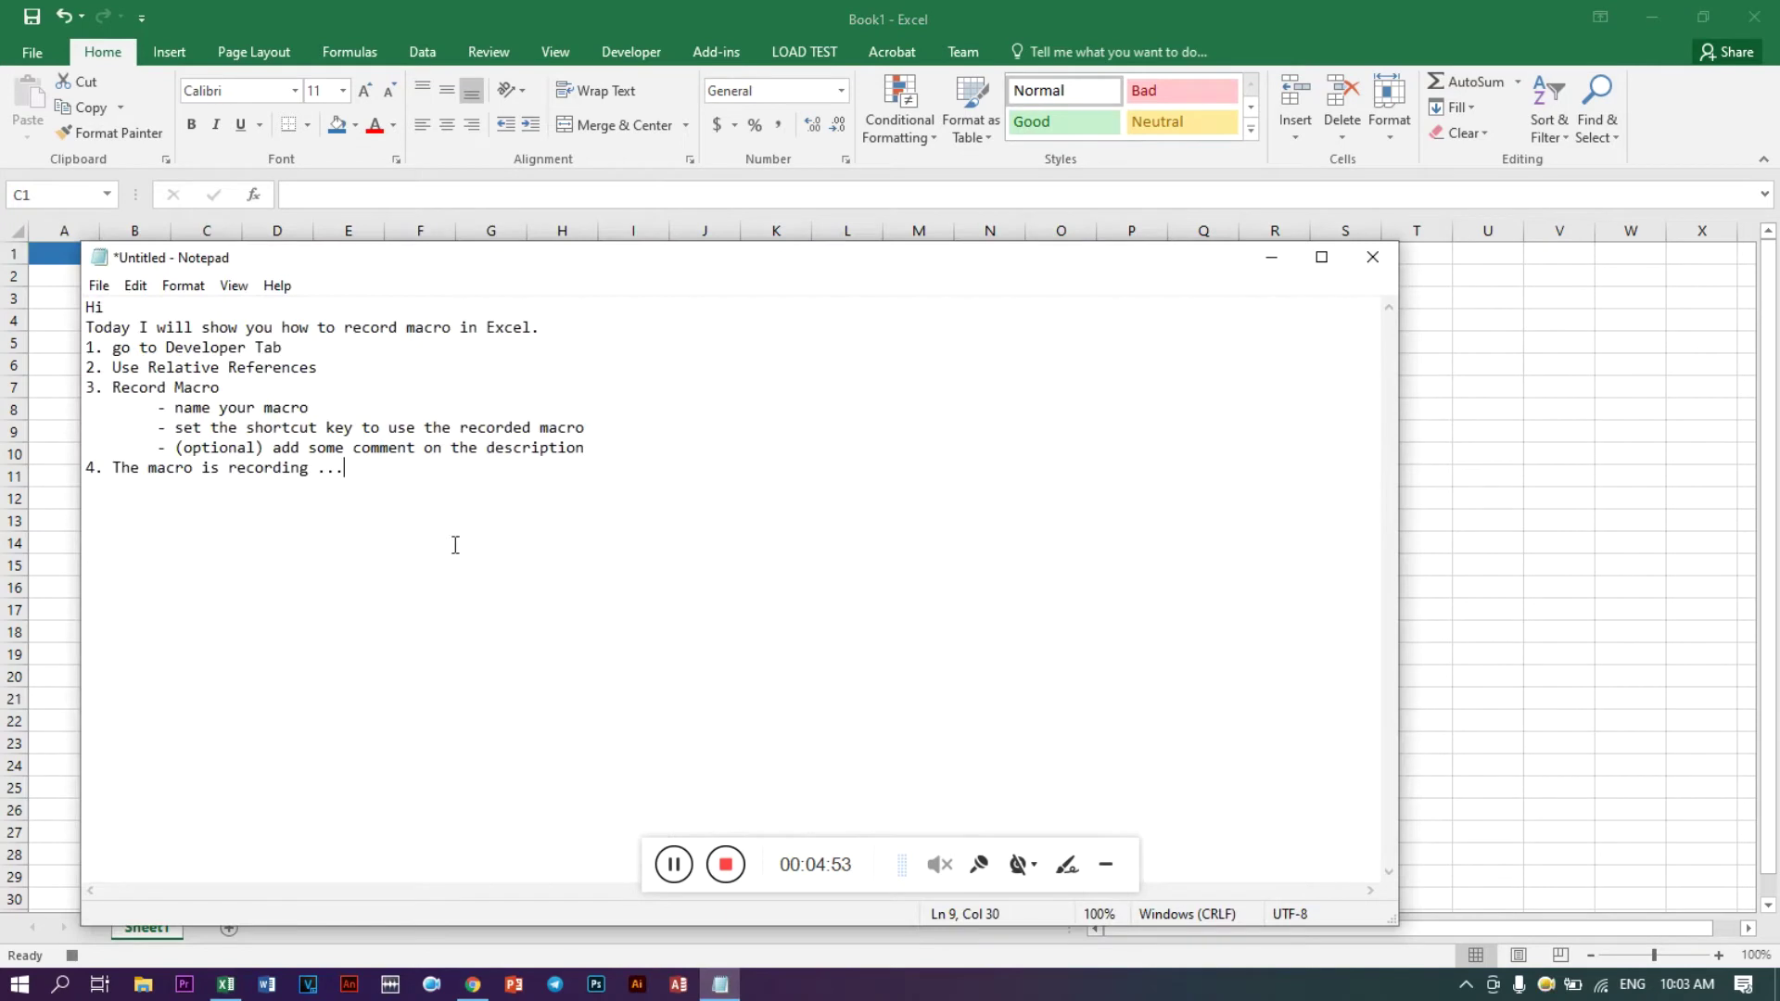
type("5. I se")
type("t b")
type("lue color")
key("BackSpace")
key("BackSpace")
key("BackSpace")
key("BackSpace")
type("lor on A1 and move cou")
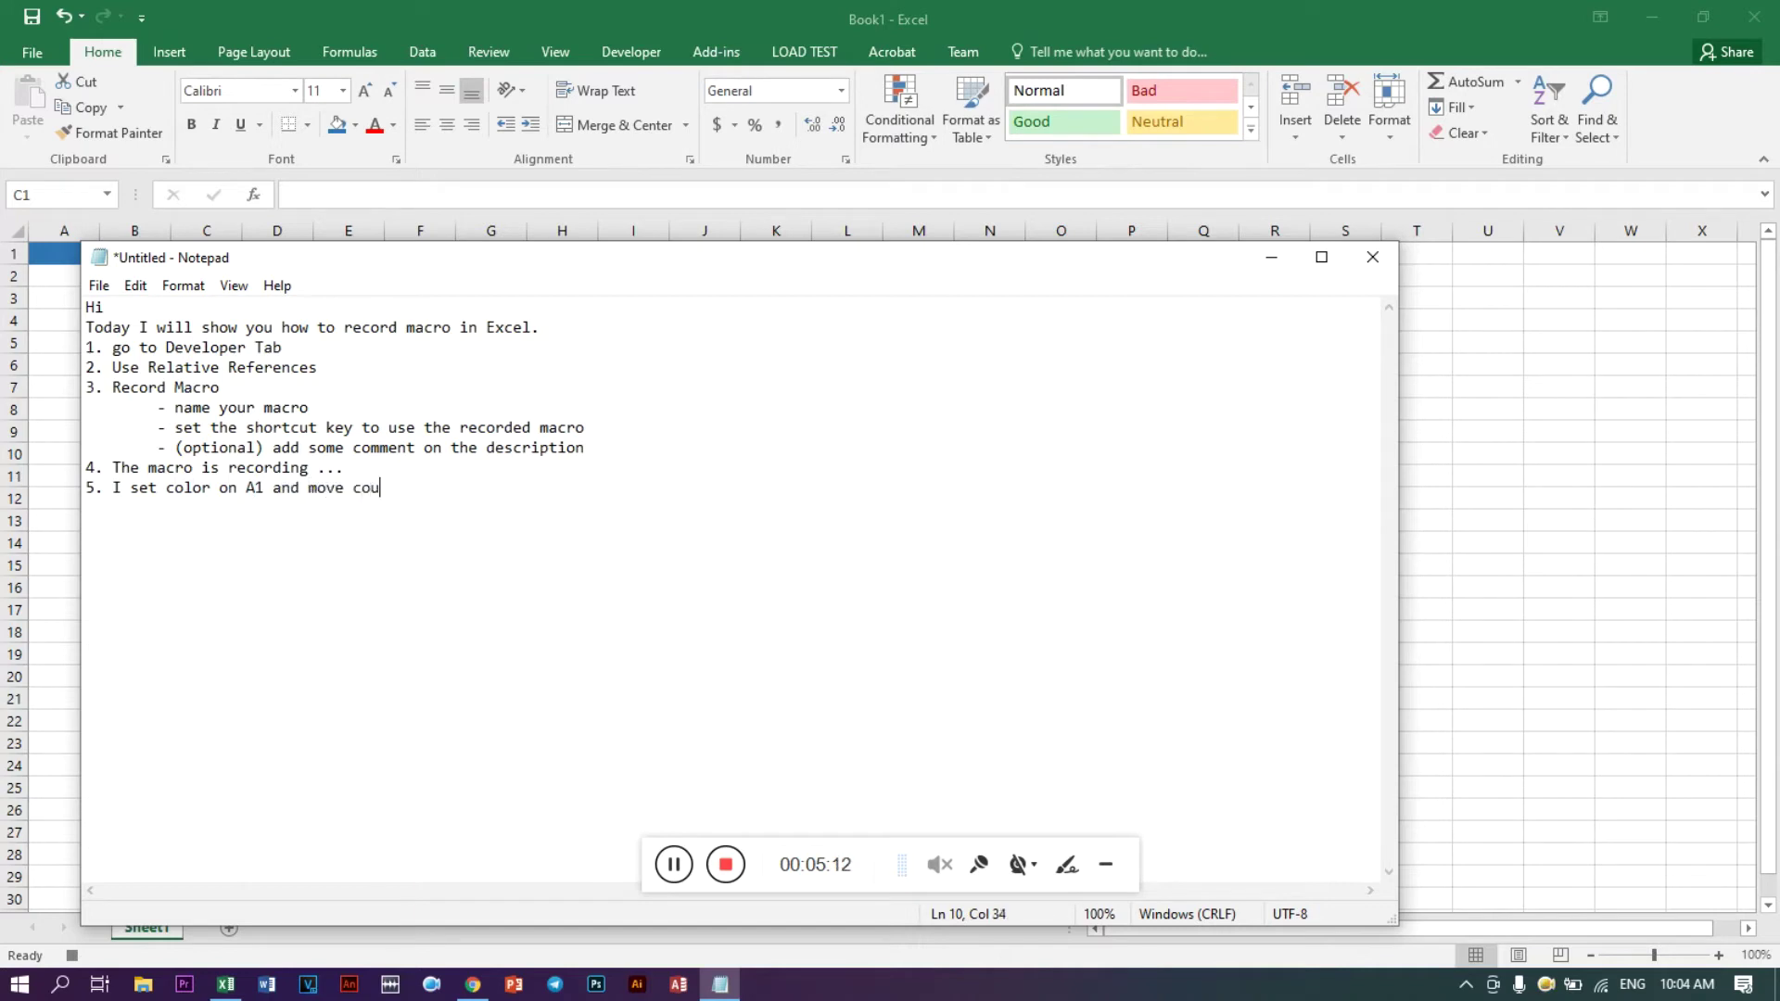
type("r")
key("BackSpace")
type("usor to ")
type("C")
type("1, now")
type("now sto")
type("reco")
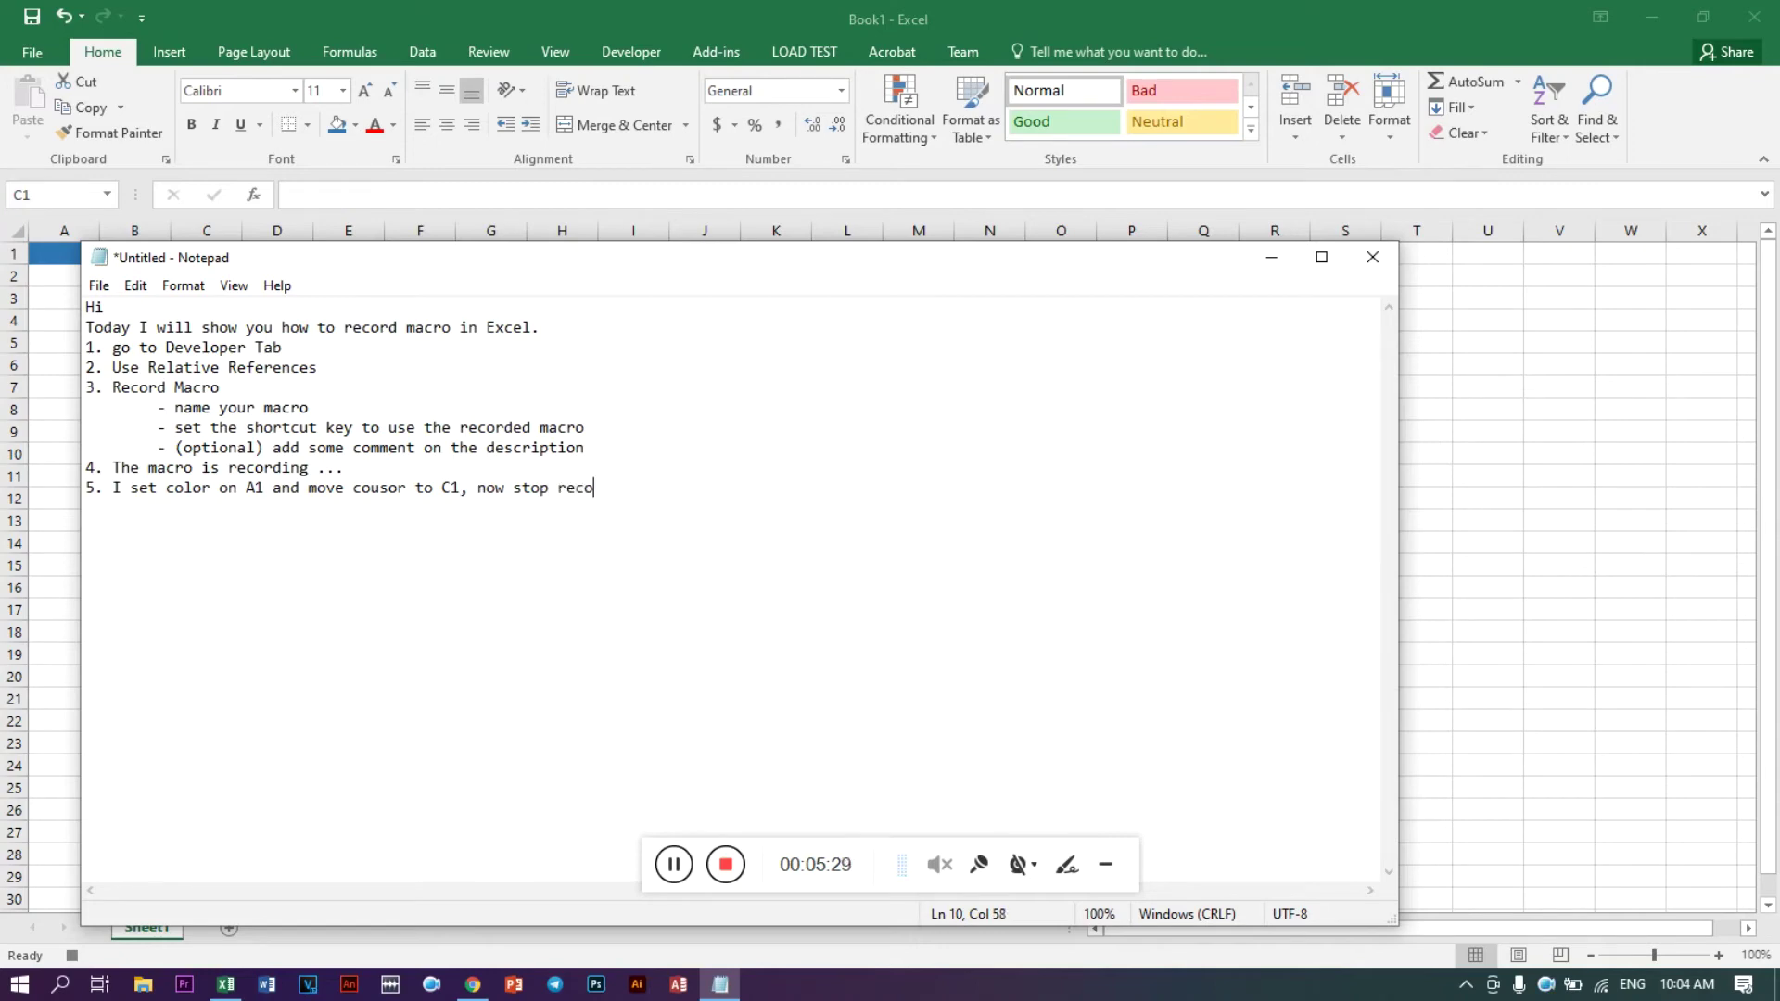
type("rding")
key("alt+Tab")
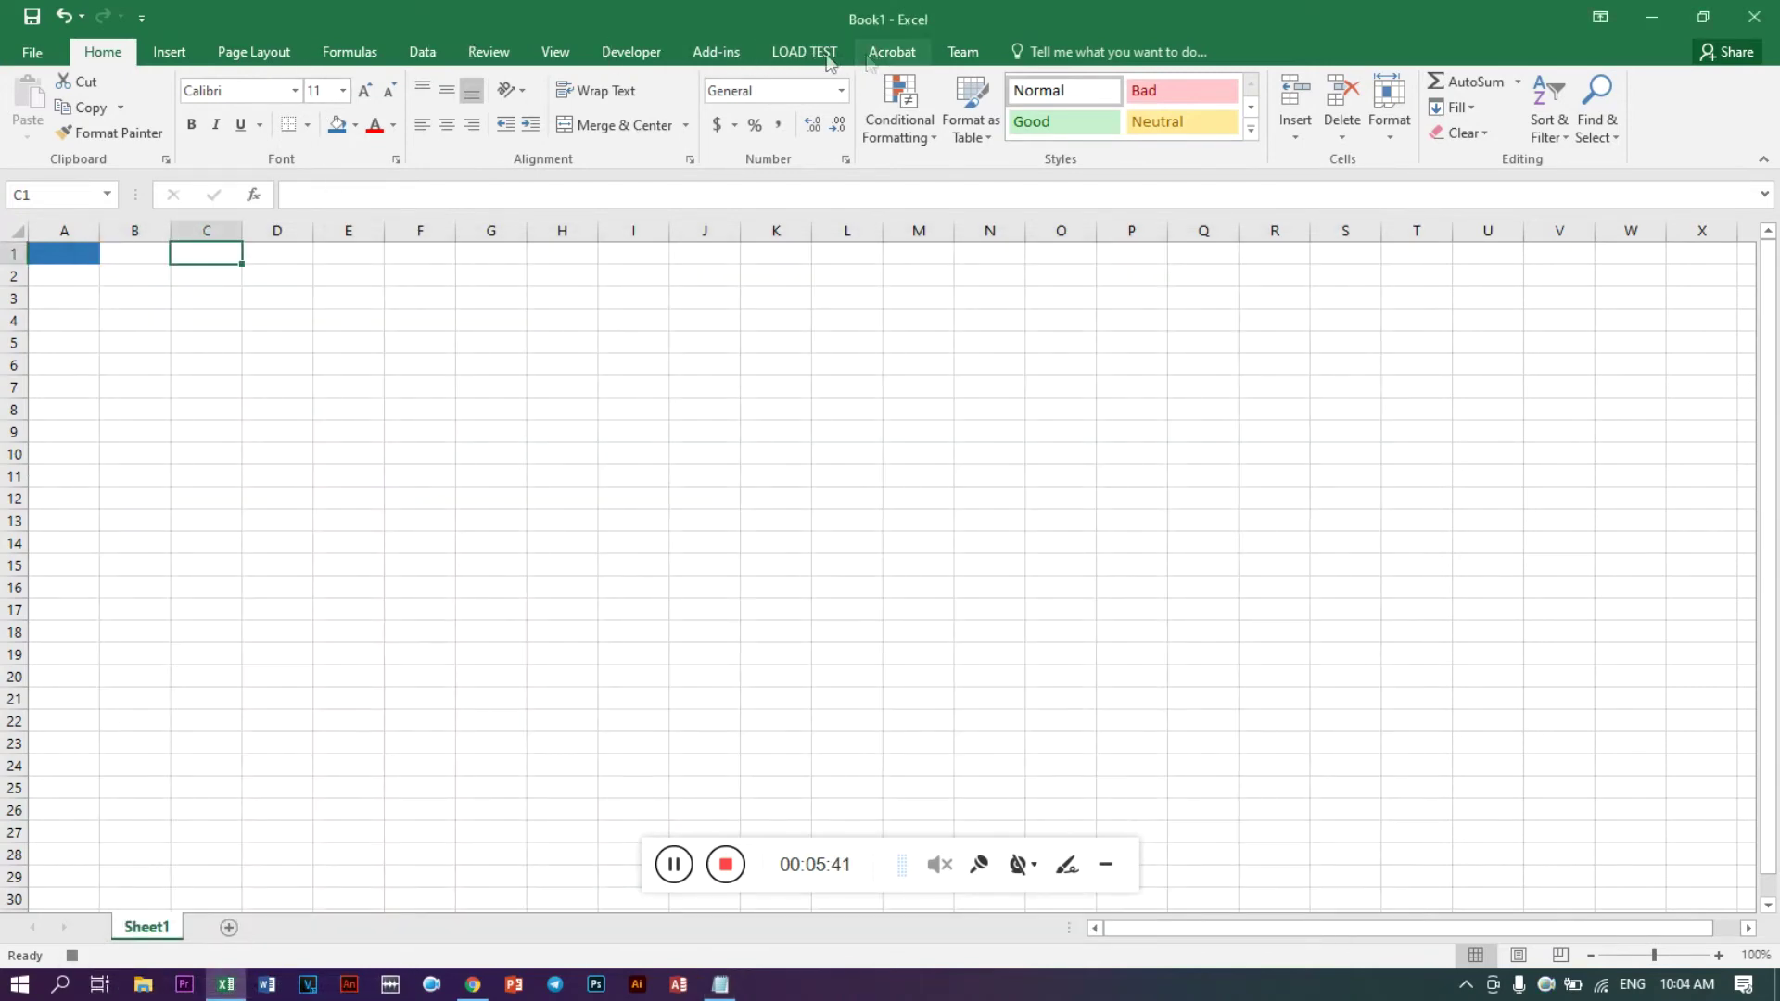
Stop the macro recording from the Developer tab
left_click(631, 52)
left_click(183, 83)
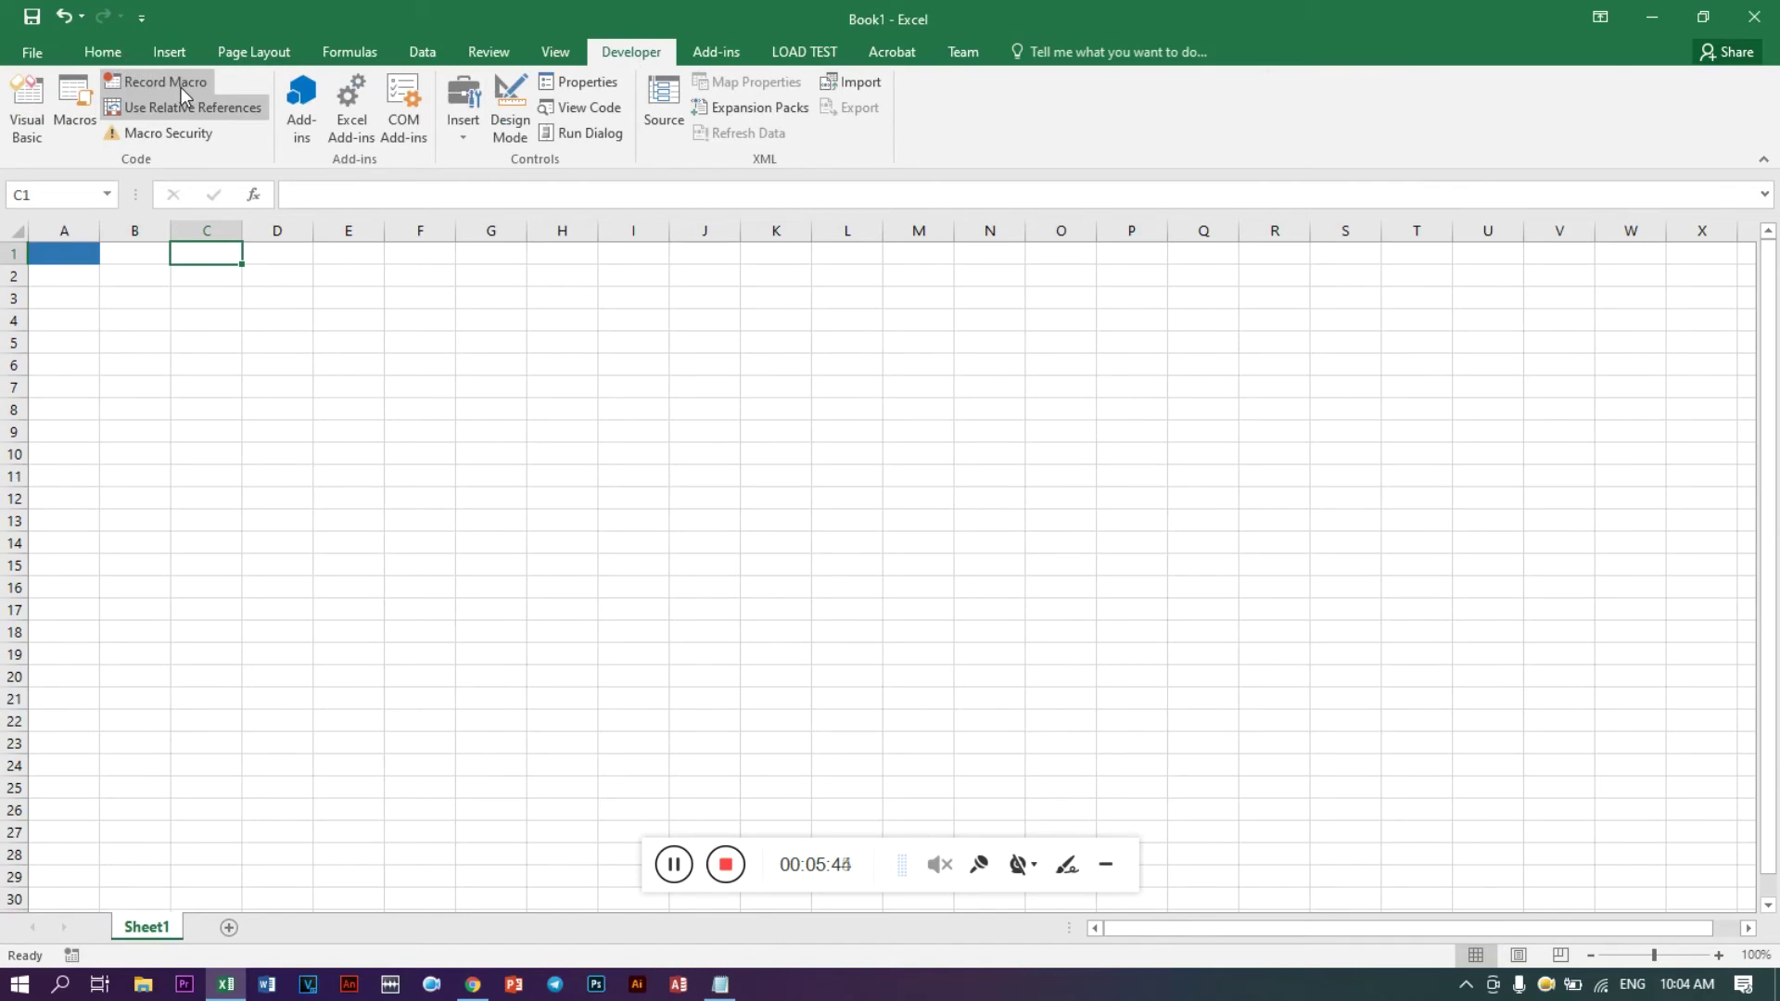
left_click(179, 106)
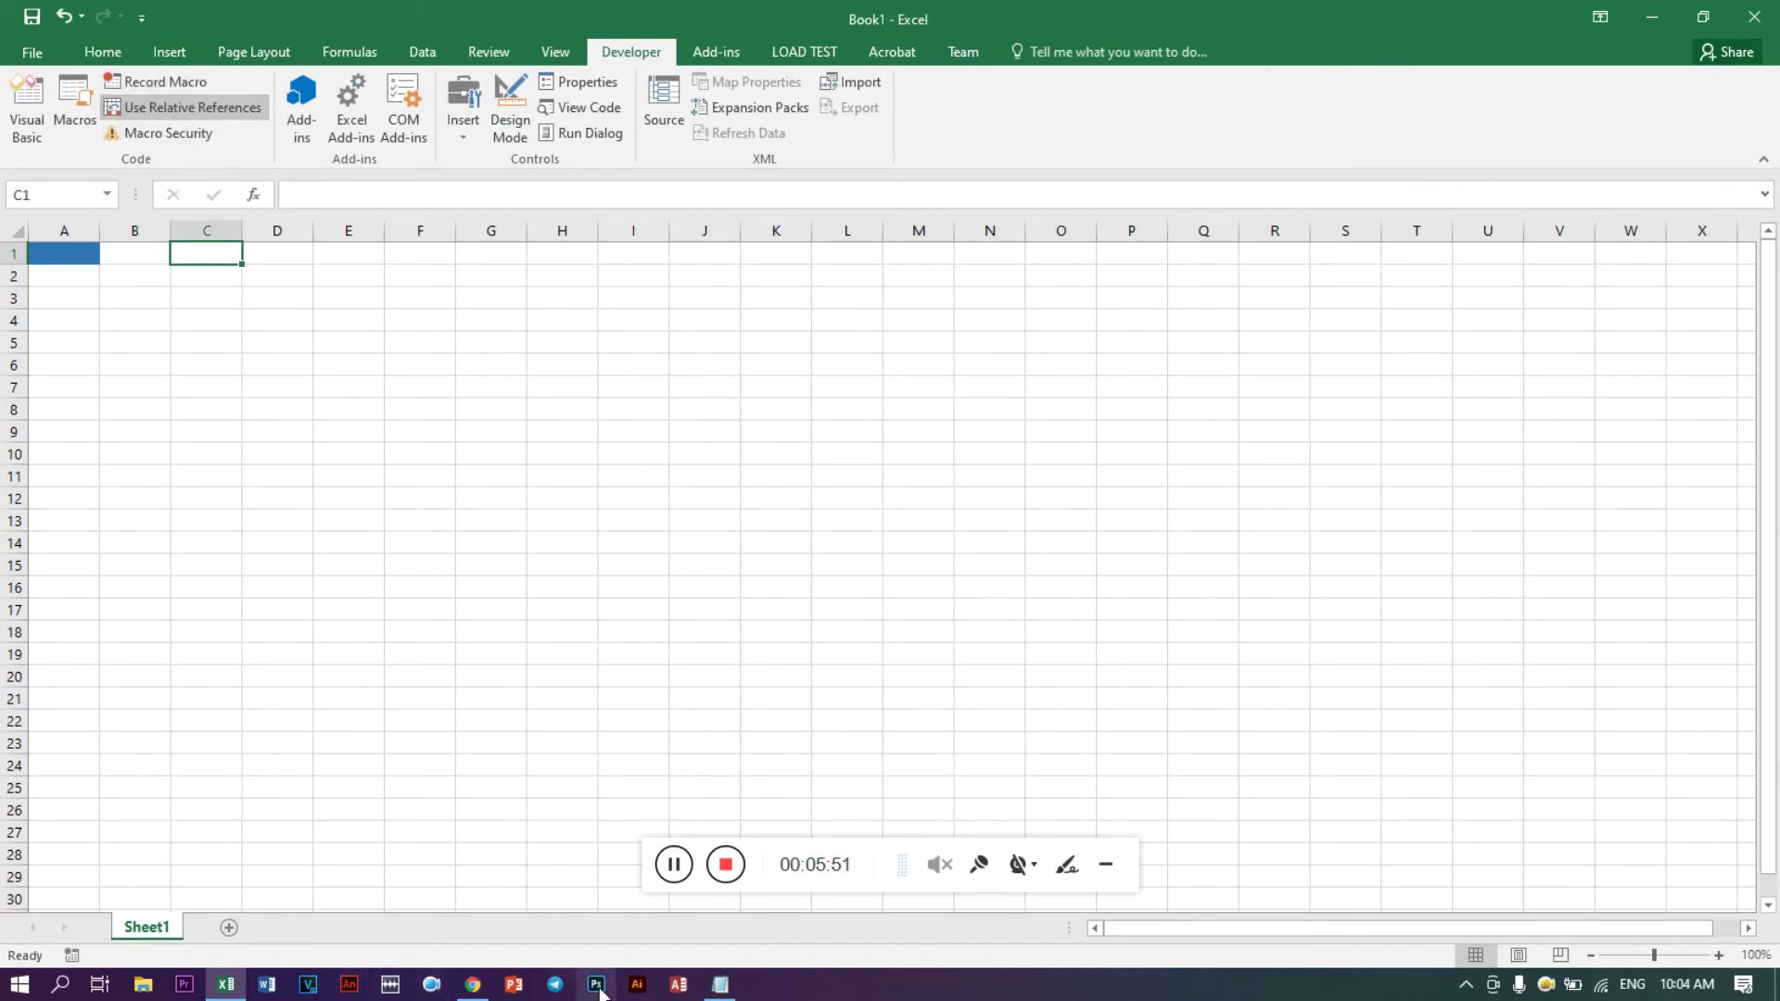
Close the stray browser window and begin a new line in the Notepad notes
left_click(473, 984)
left_click(1755, 16)
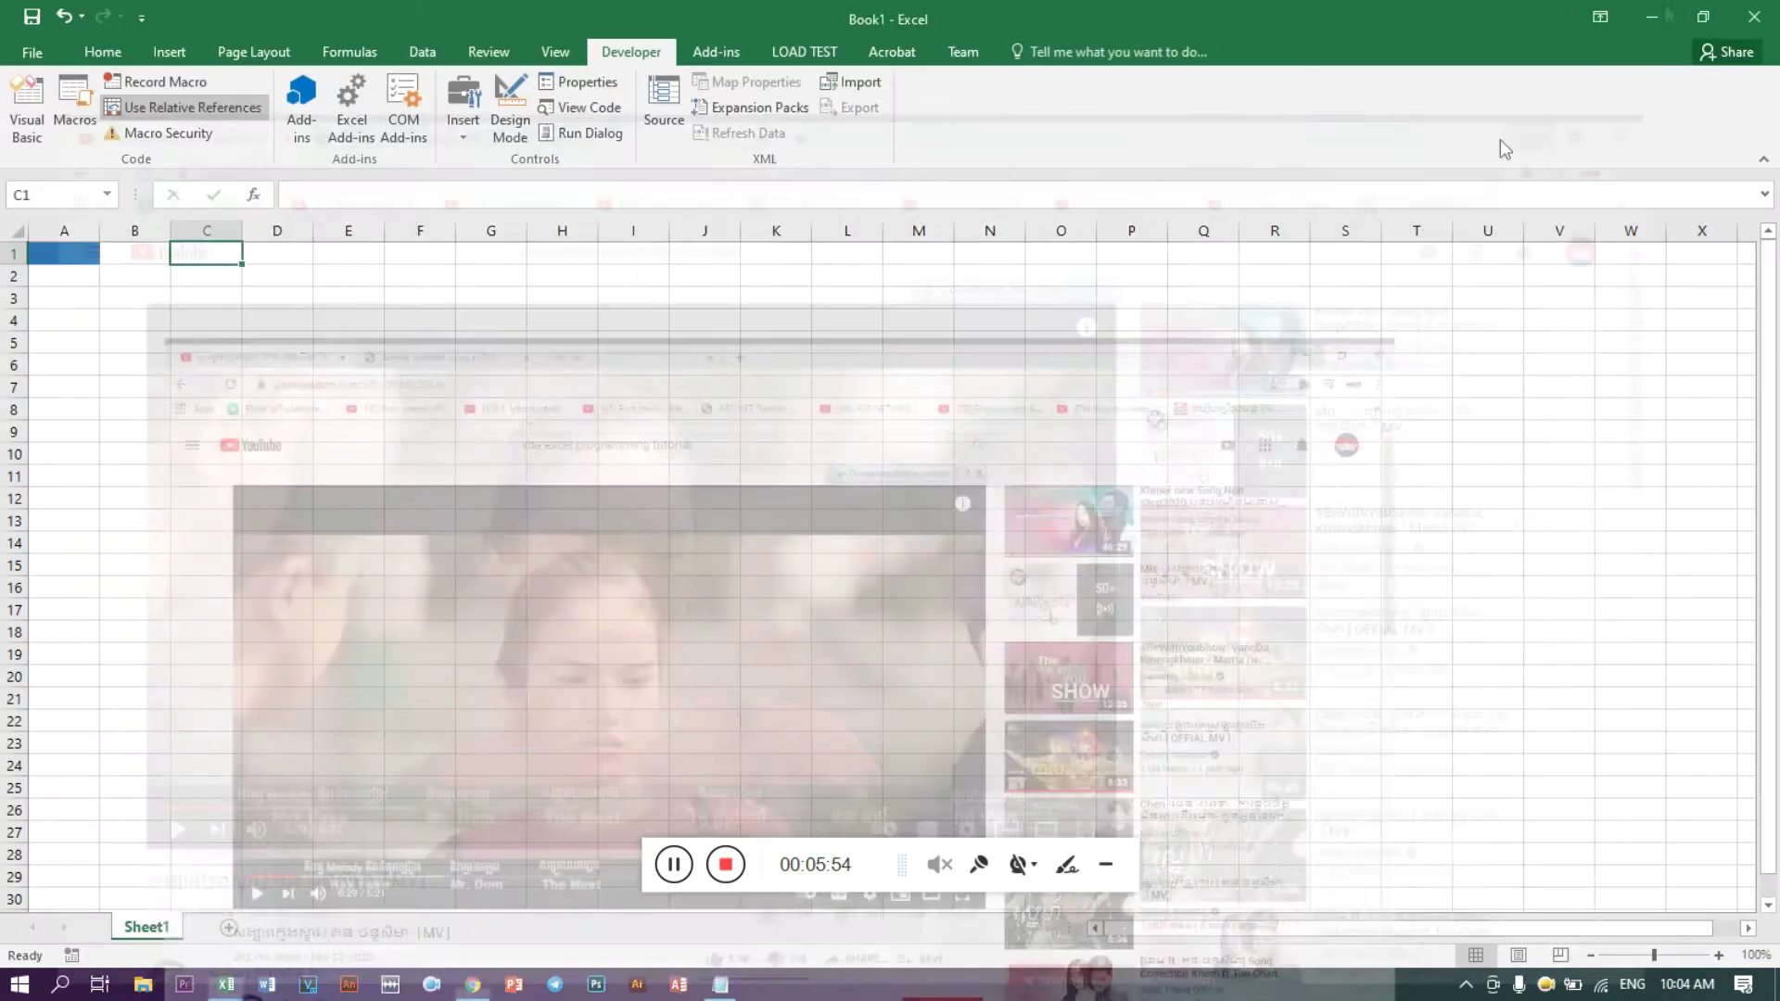
left_click(720, 985)
key("Return")
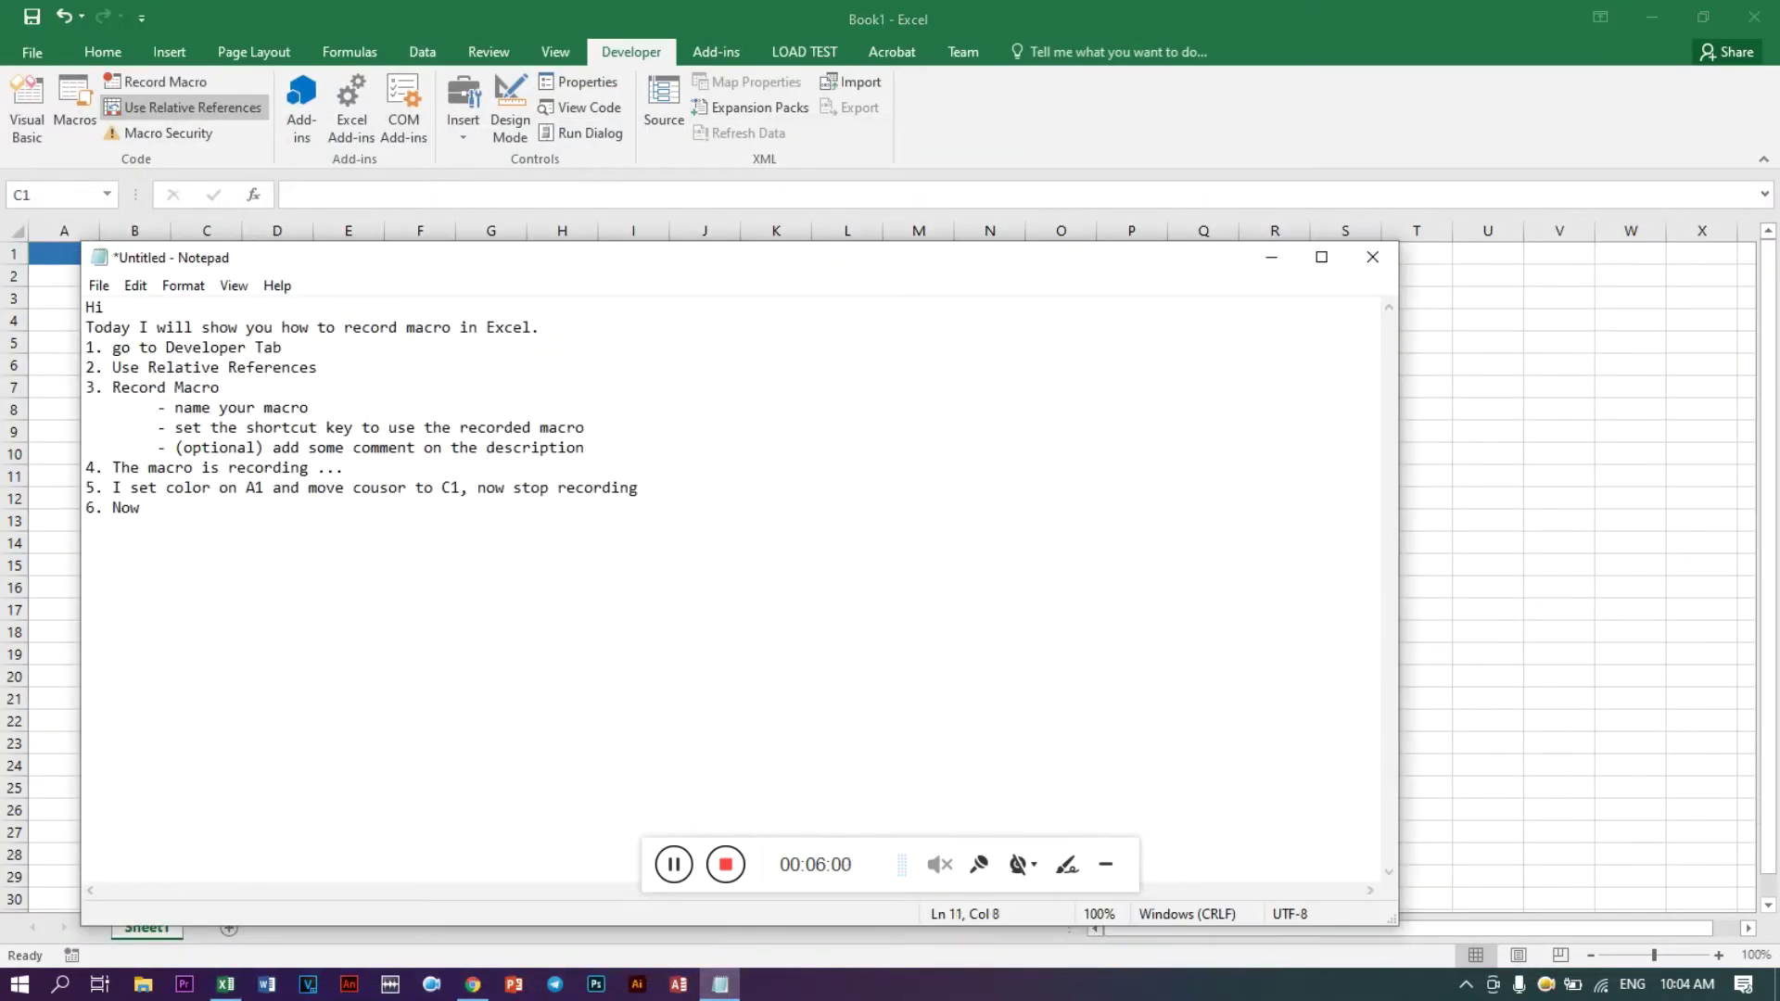
Write '6. Now recording macro is stopped.' and '7. use it now' in Notepad
type("M")
key("BackSpace")
type("recording macro is stopped")
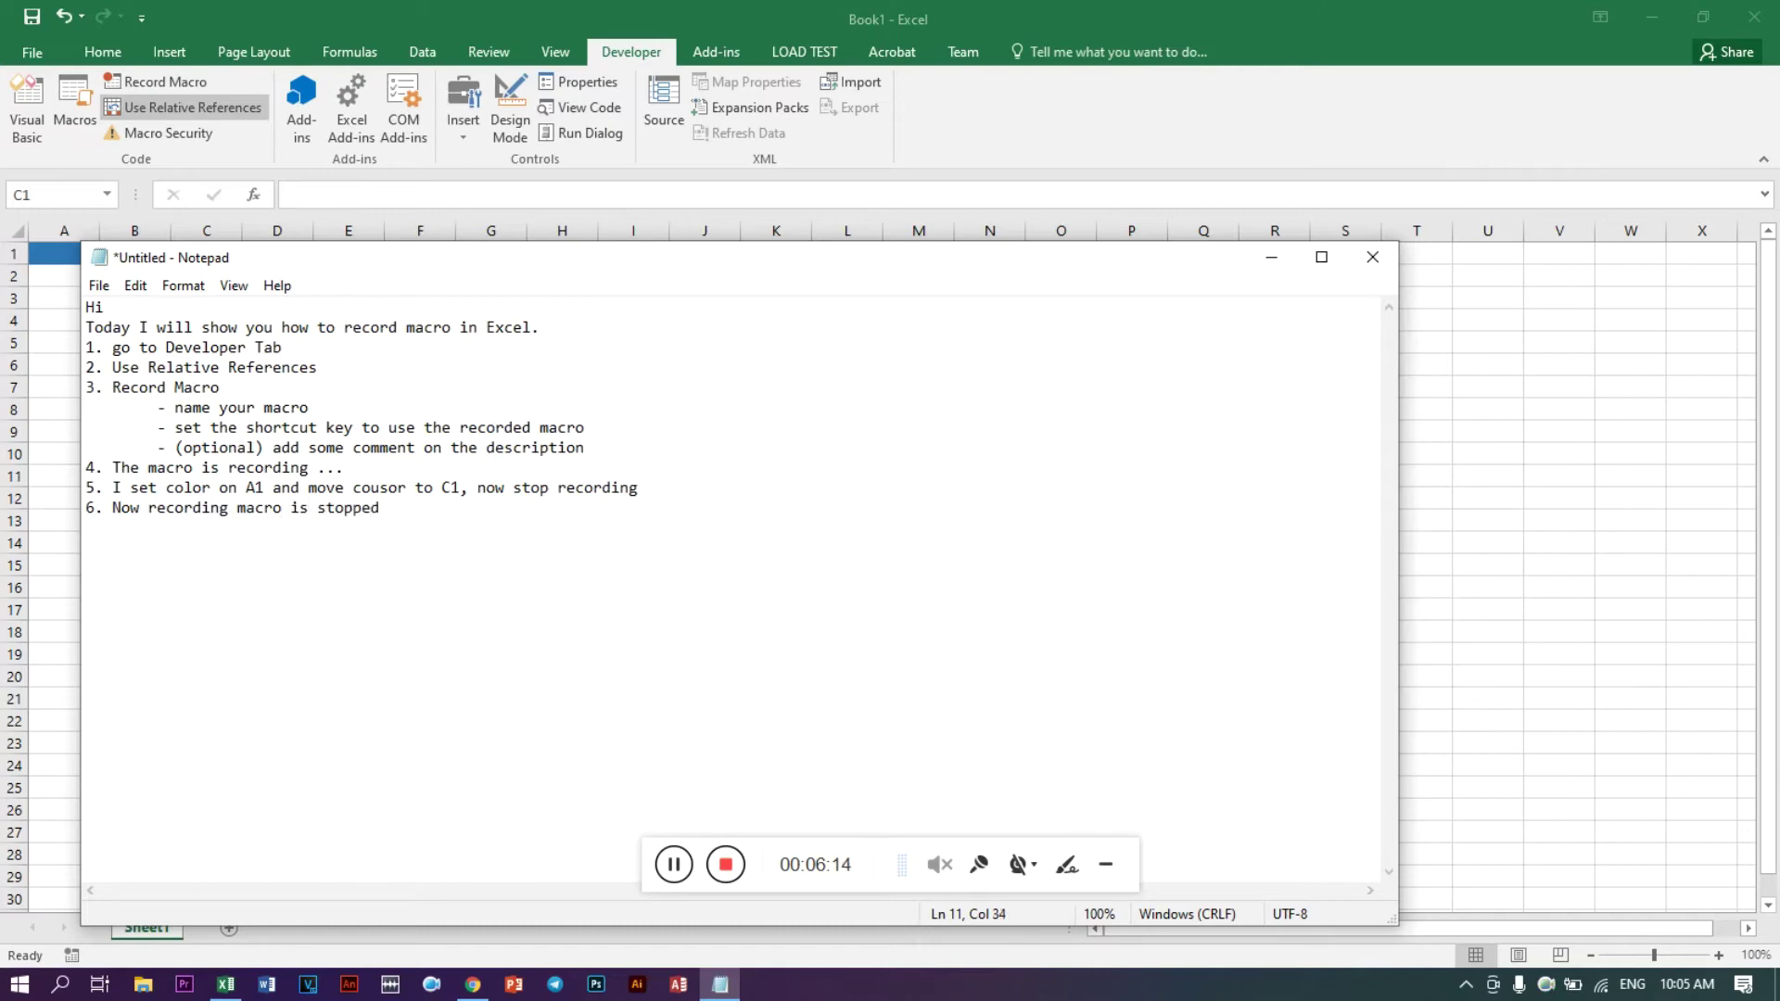
key("Return")
type("7. ")
type("use it now ")
type("by")
key("BackSpace")
key("BackSpace")
key("BackSpace")
Fill D11 blue with the colour macro shortcut, then begin typing the Ctrl+Shift+C note
key("super+Down")
left_click(84, 340)
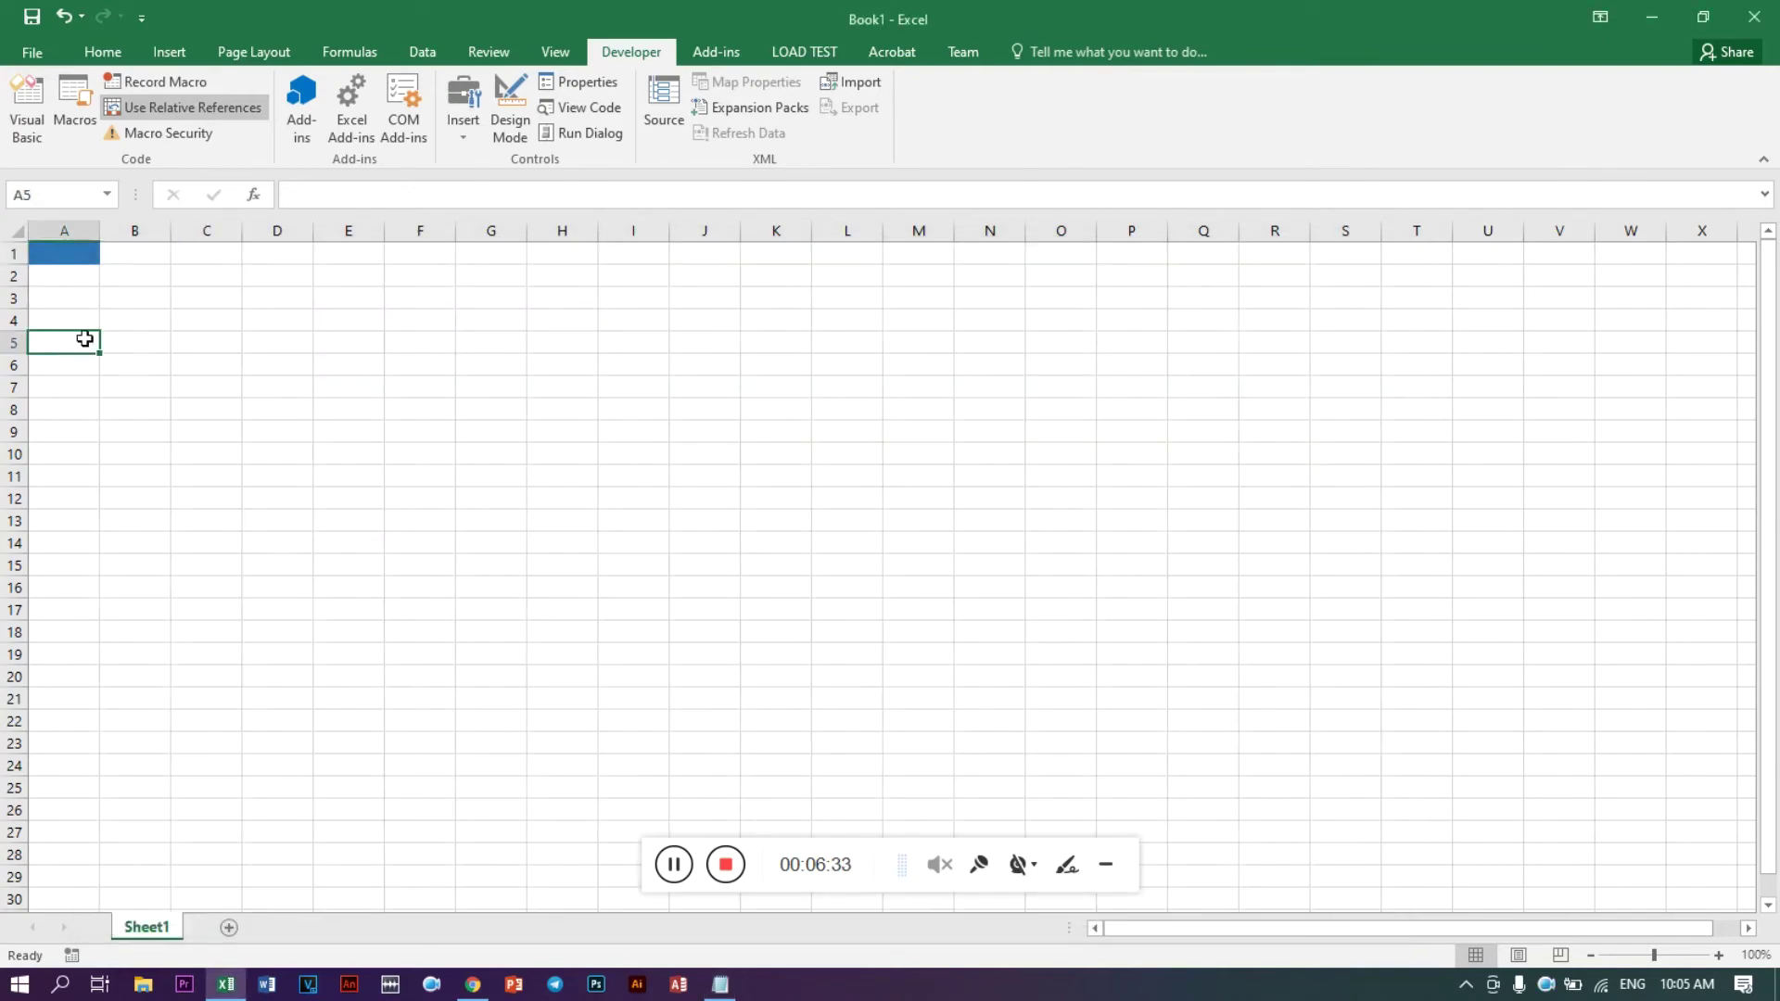
left_click(277, 476)
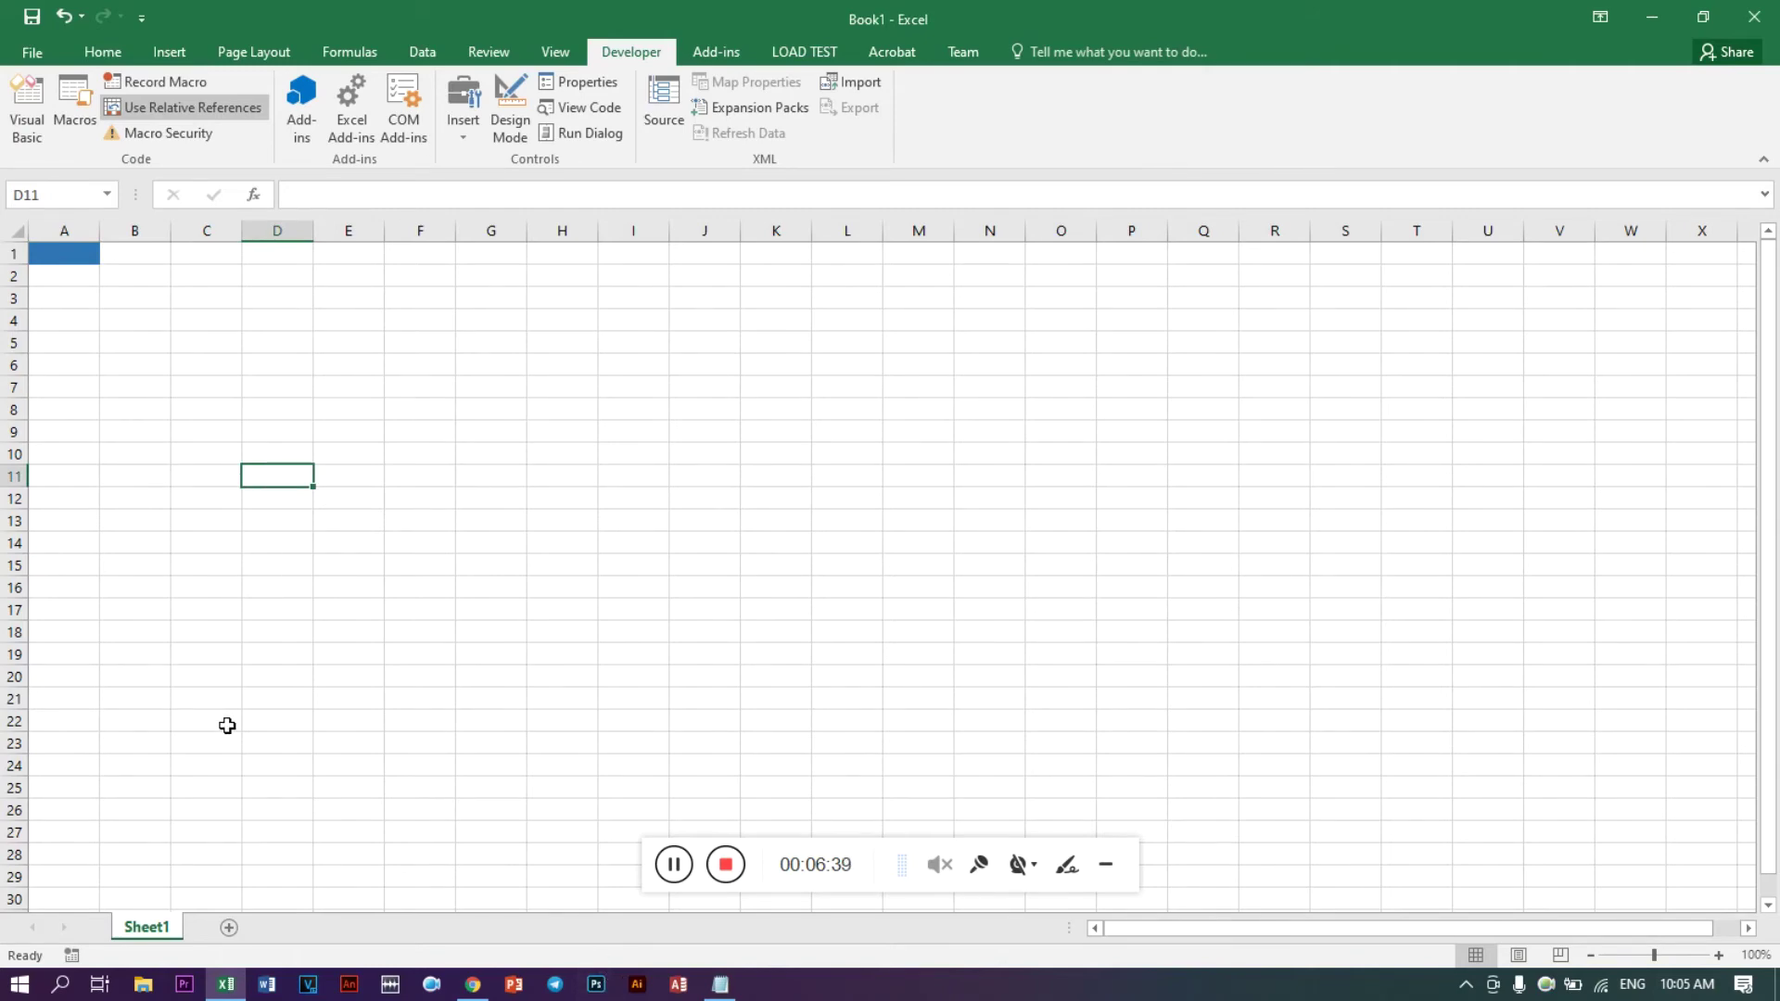
key("ctrl+shift+r")
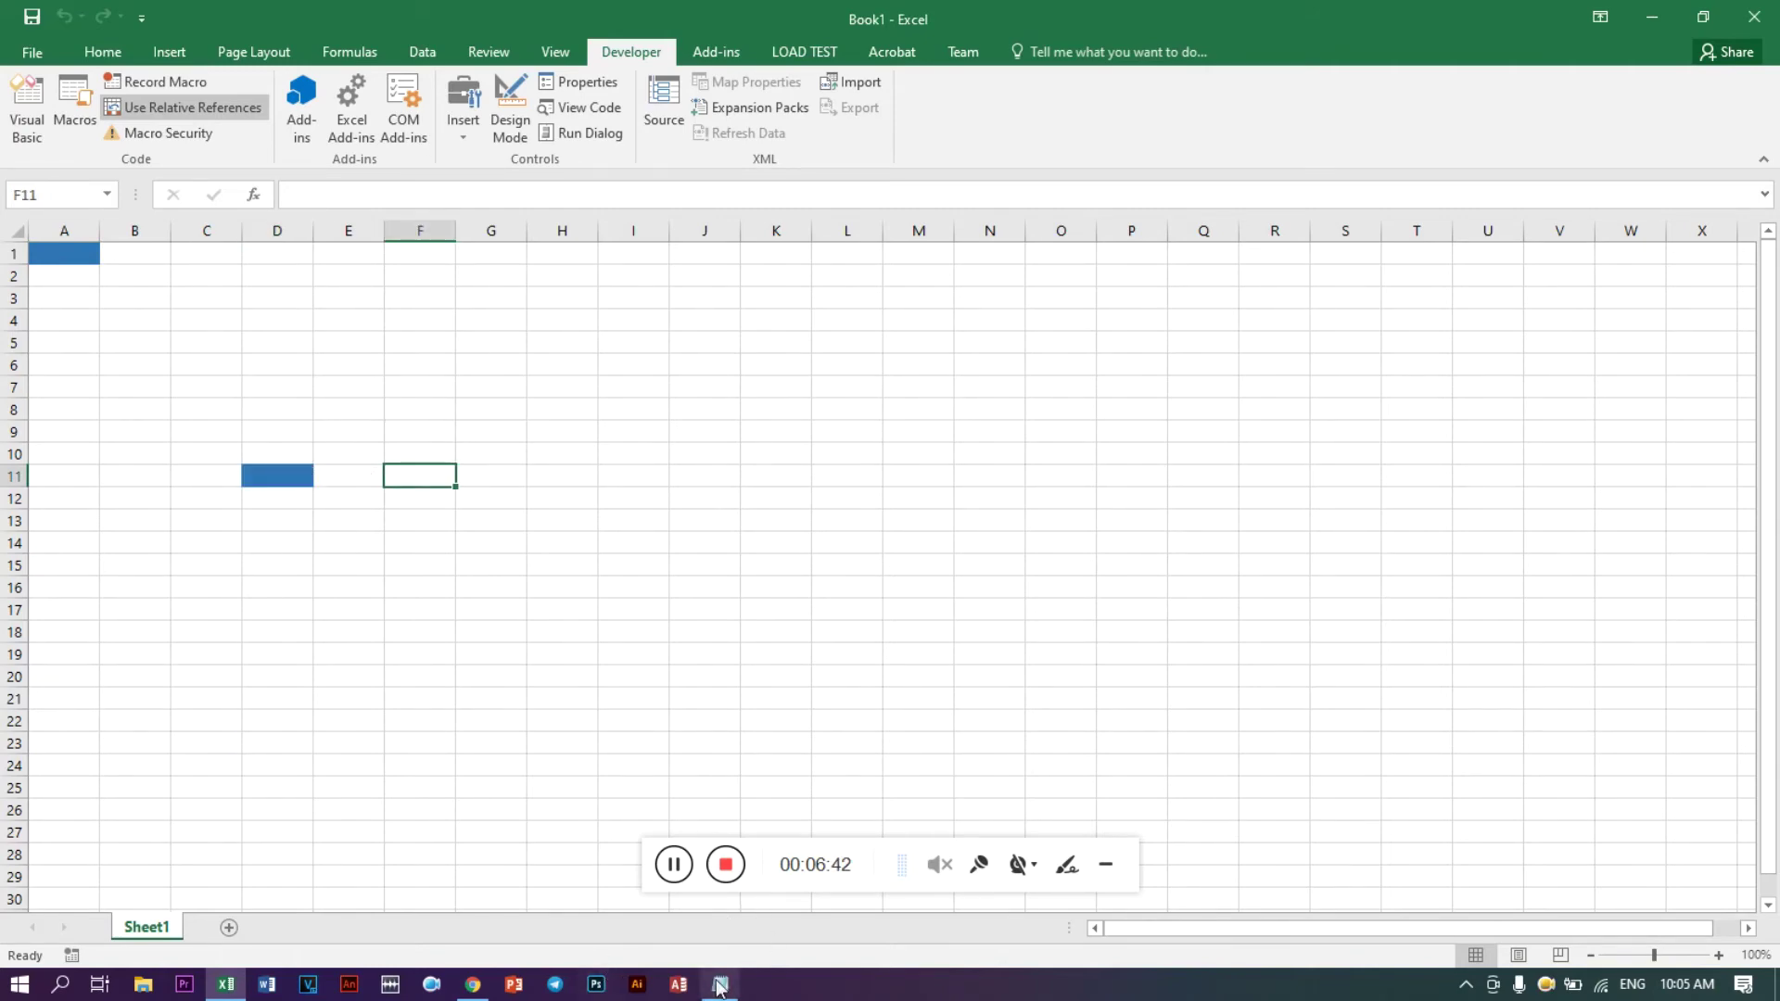
left_click(721, 986)
type("ype con")
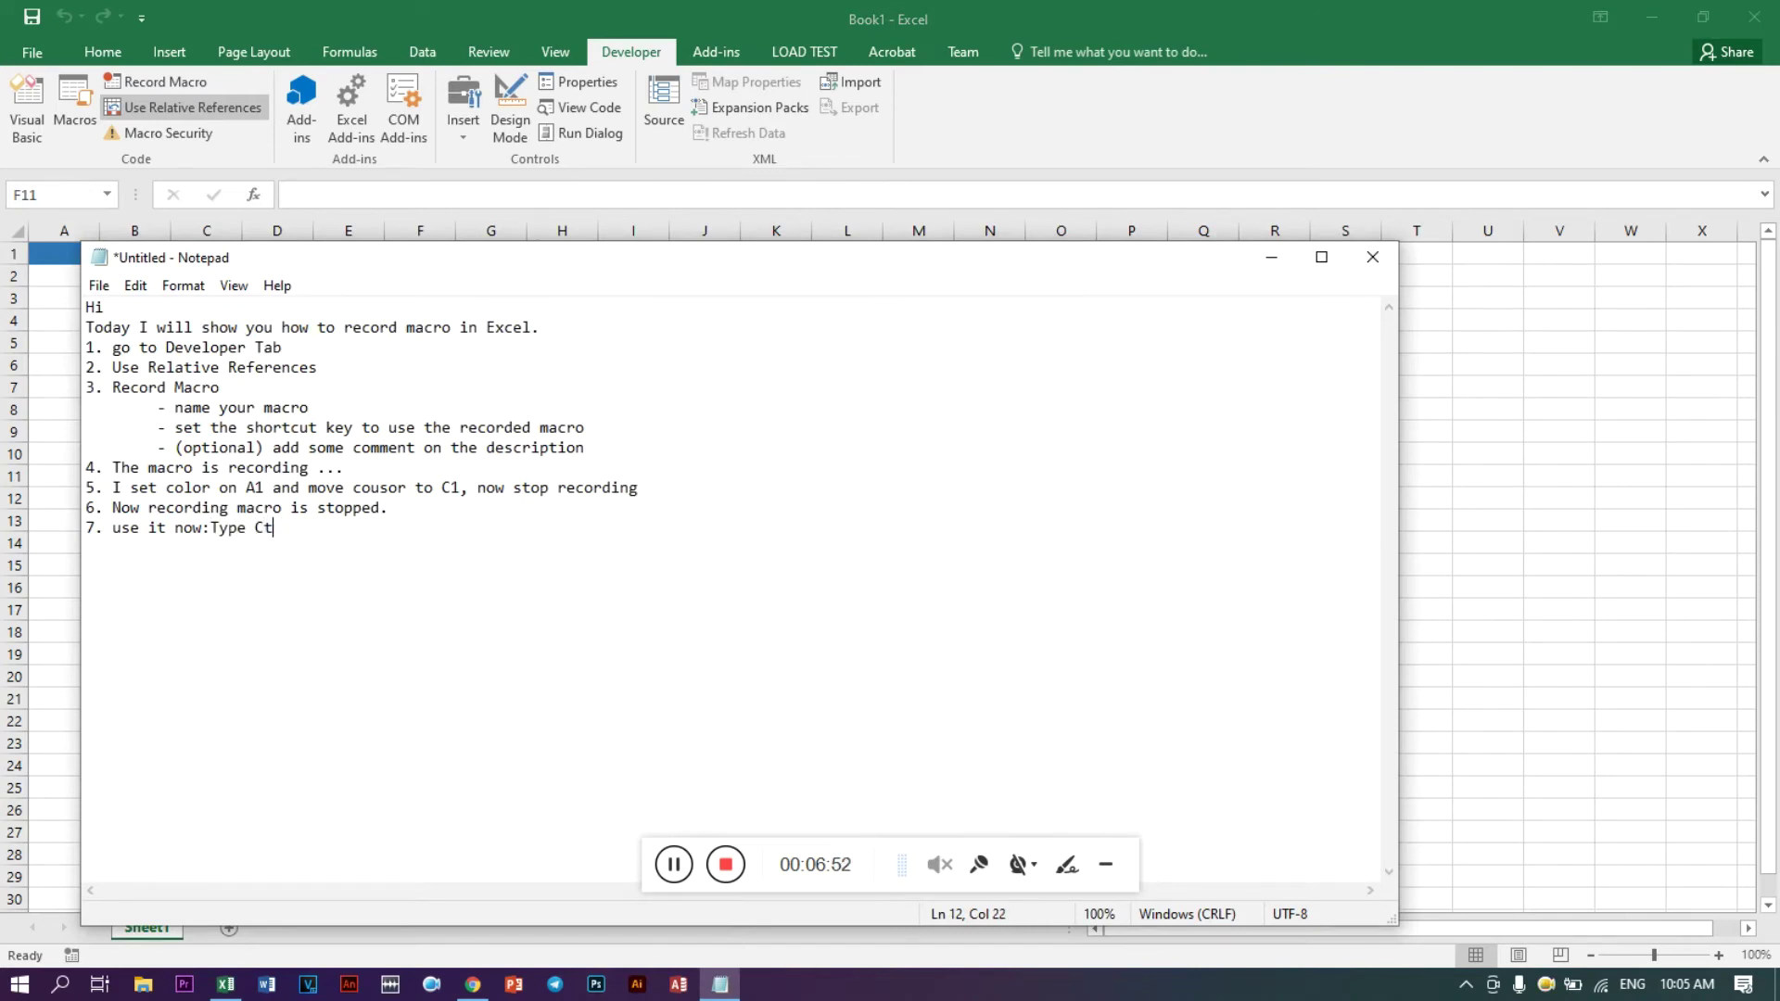
type("rl + Shif")
type("C")
Switch from the Notepad notes back to the Excel workbook
key("alt+Tab")
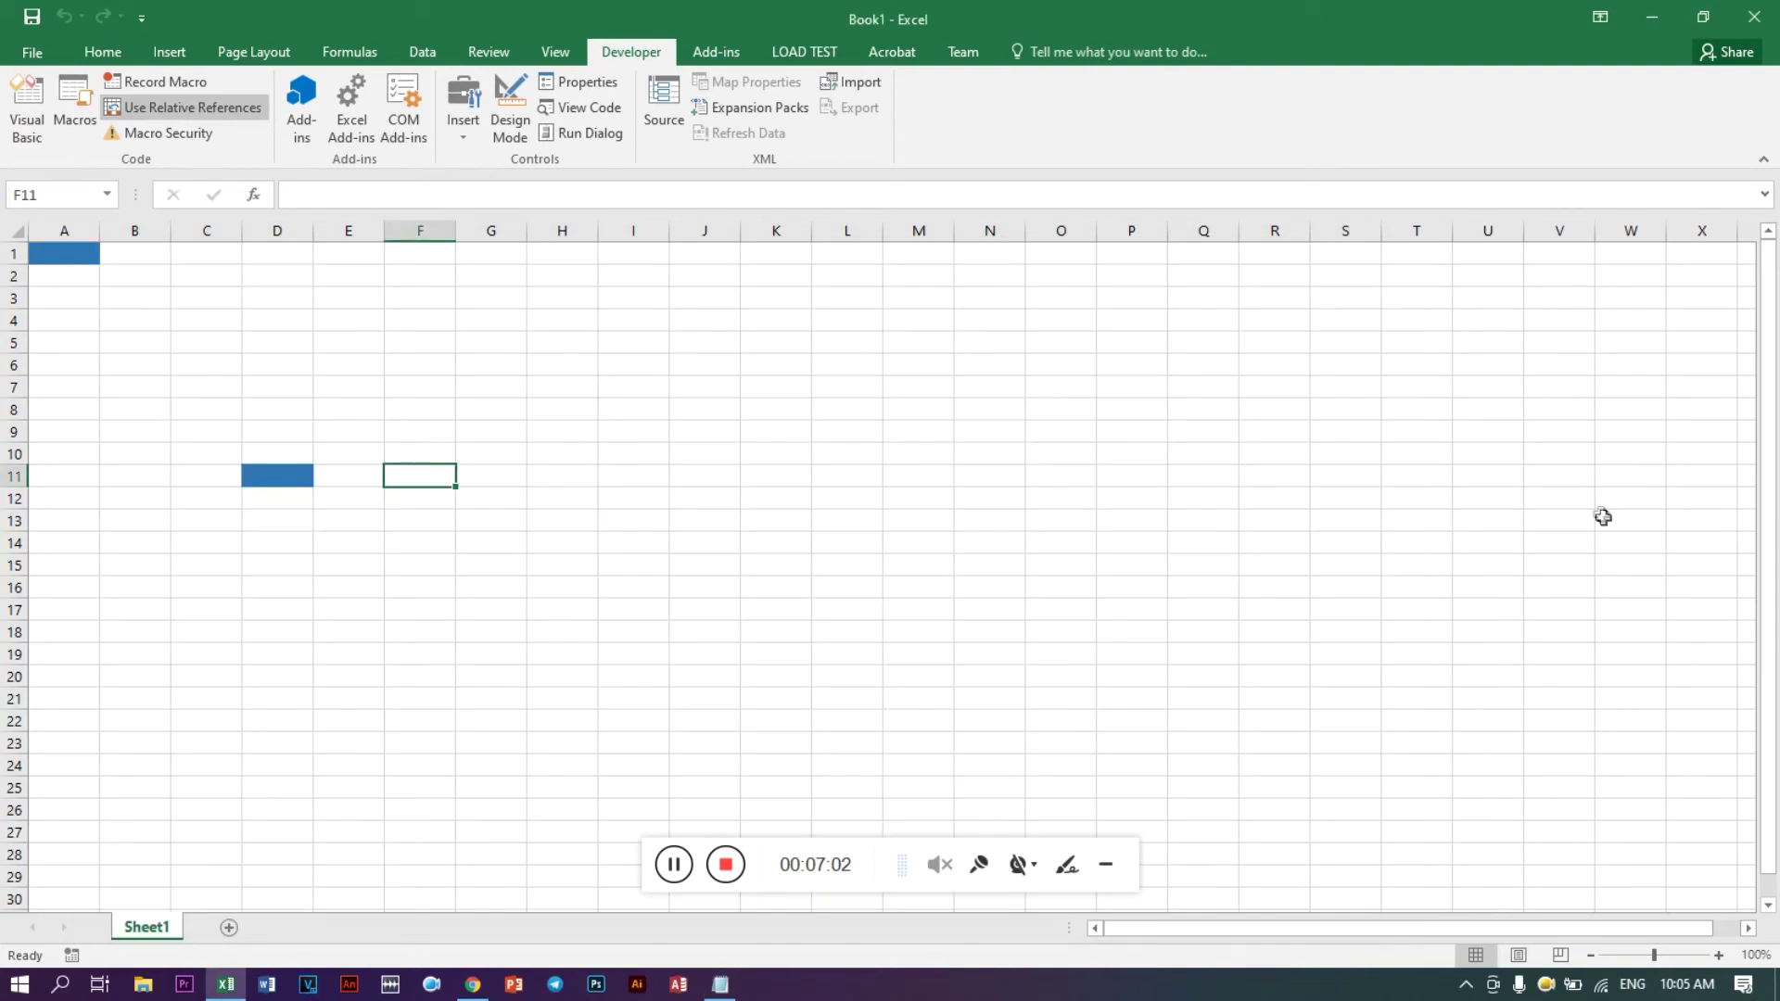
Replay the colour macro on A5, A16 and C14 so each turns blue
left_click(264, 584)
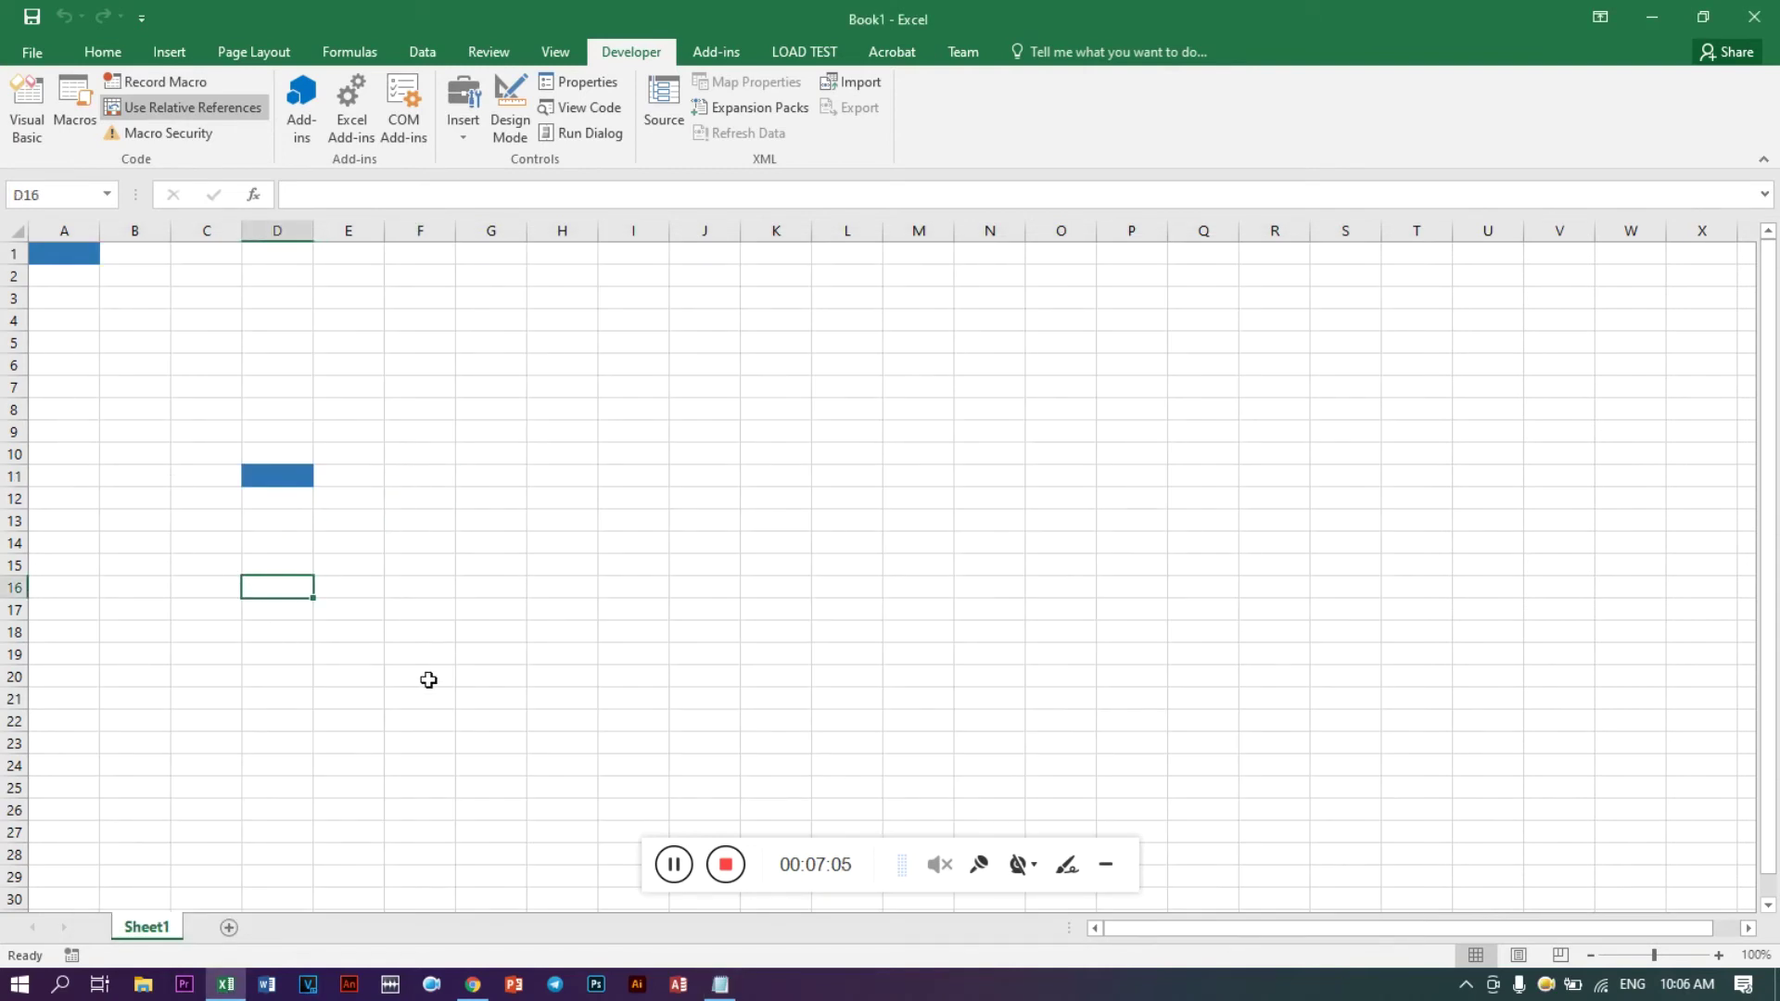
left_click(461, 675)
left_click(77, 336)
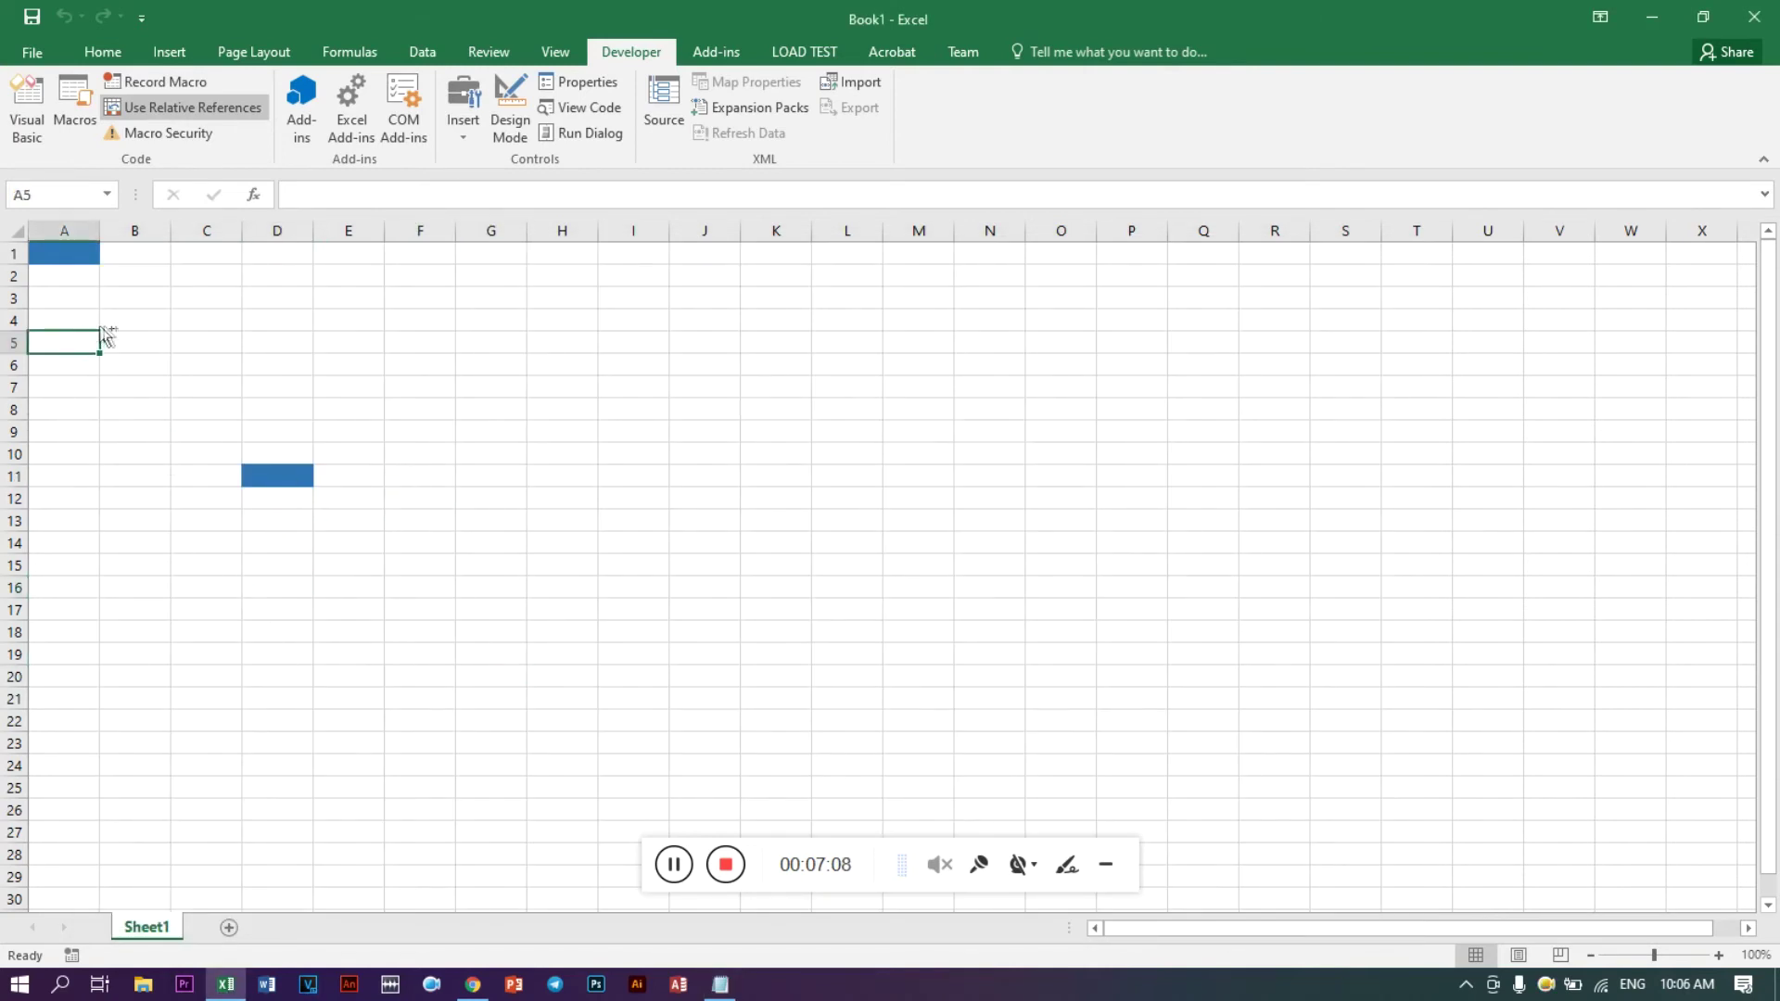
key("ctrl+shift+m")
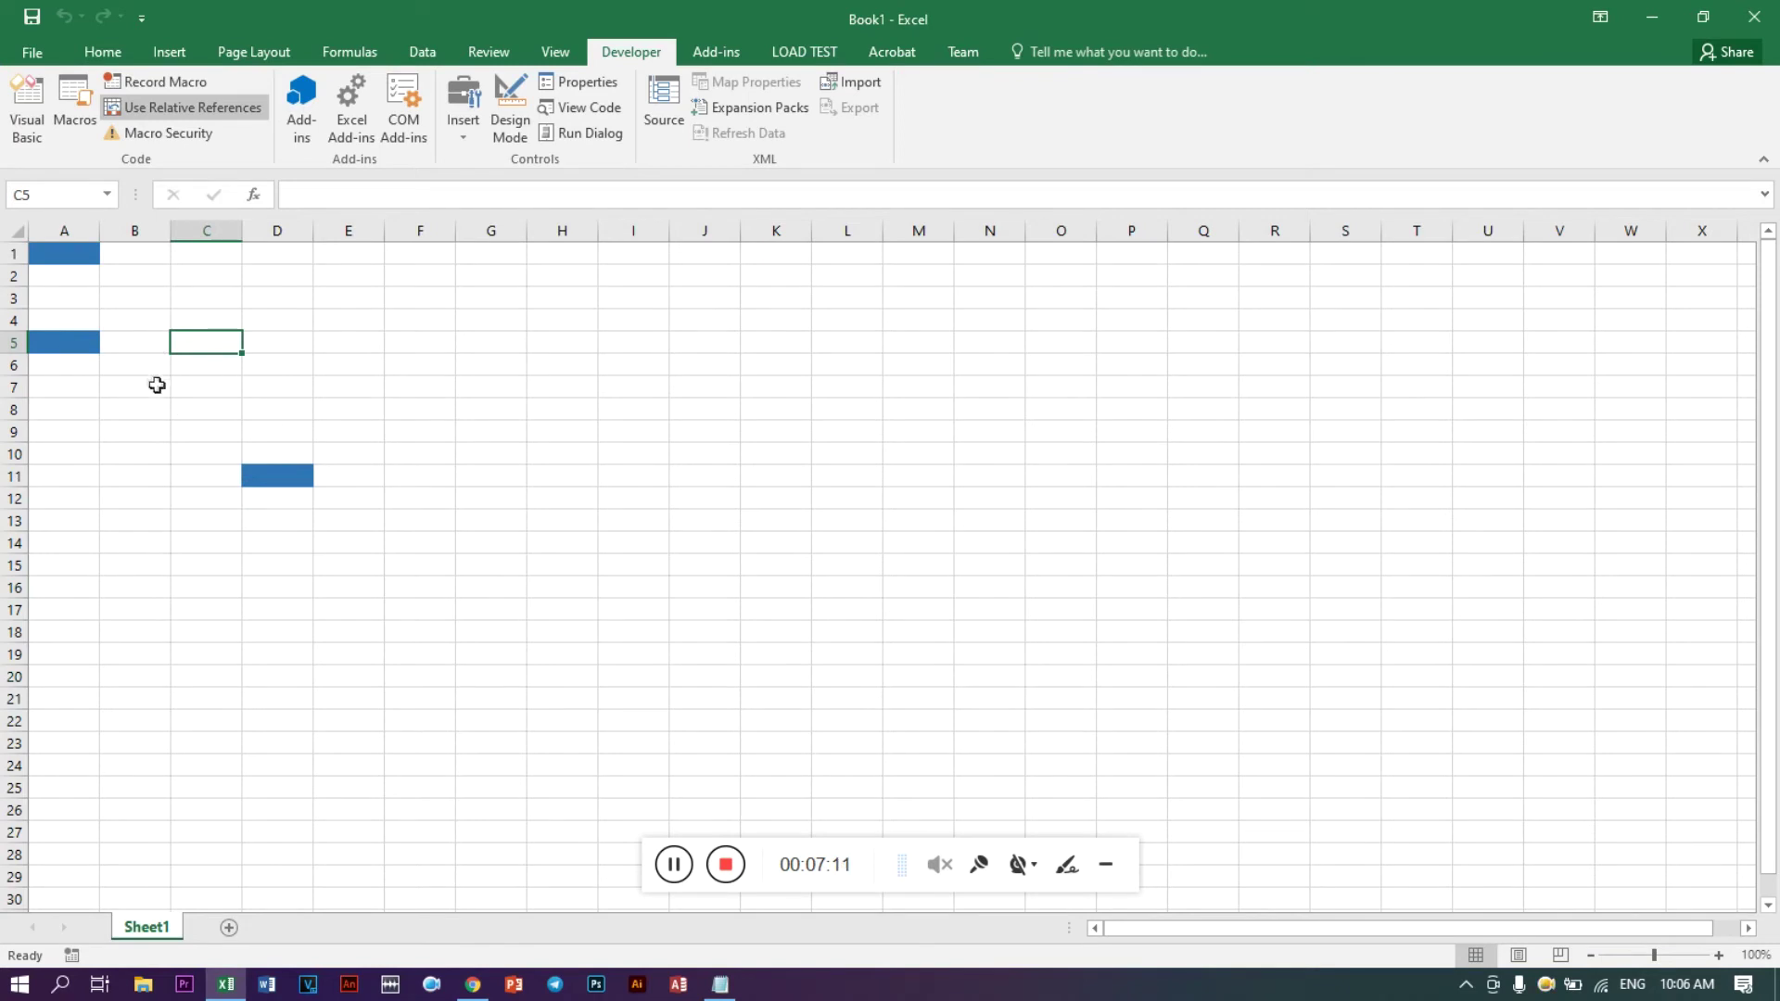
left_click(192, 447)
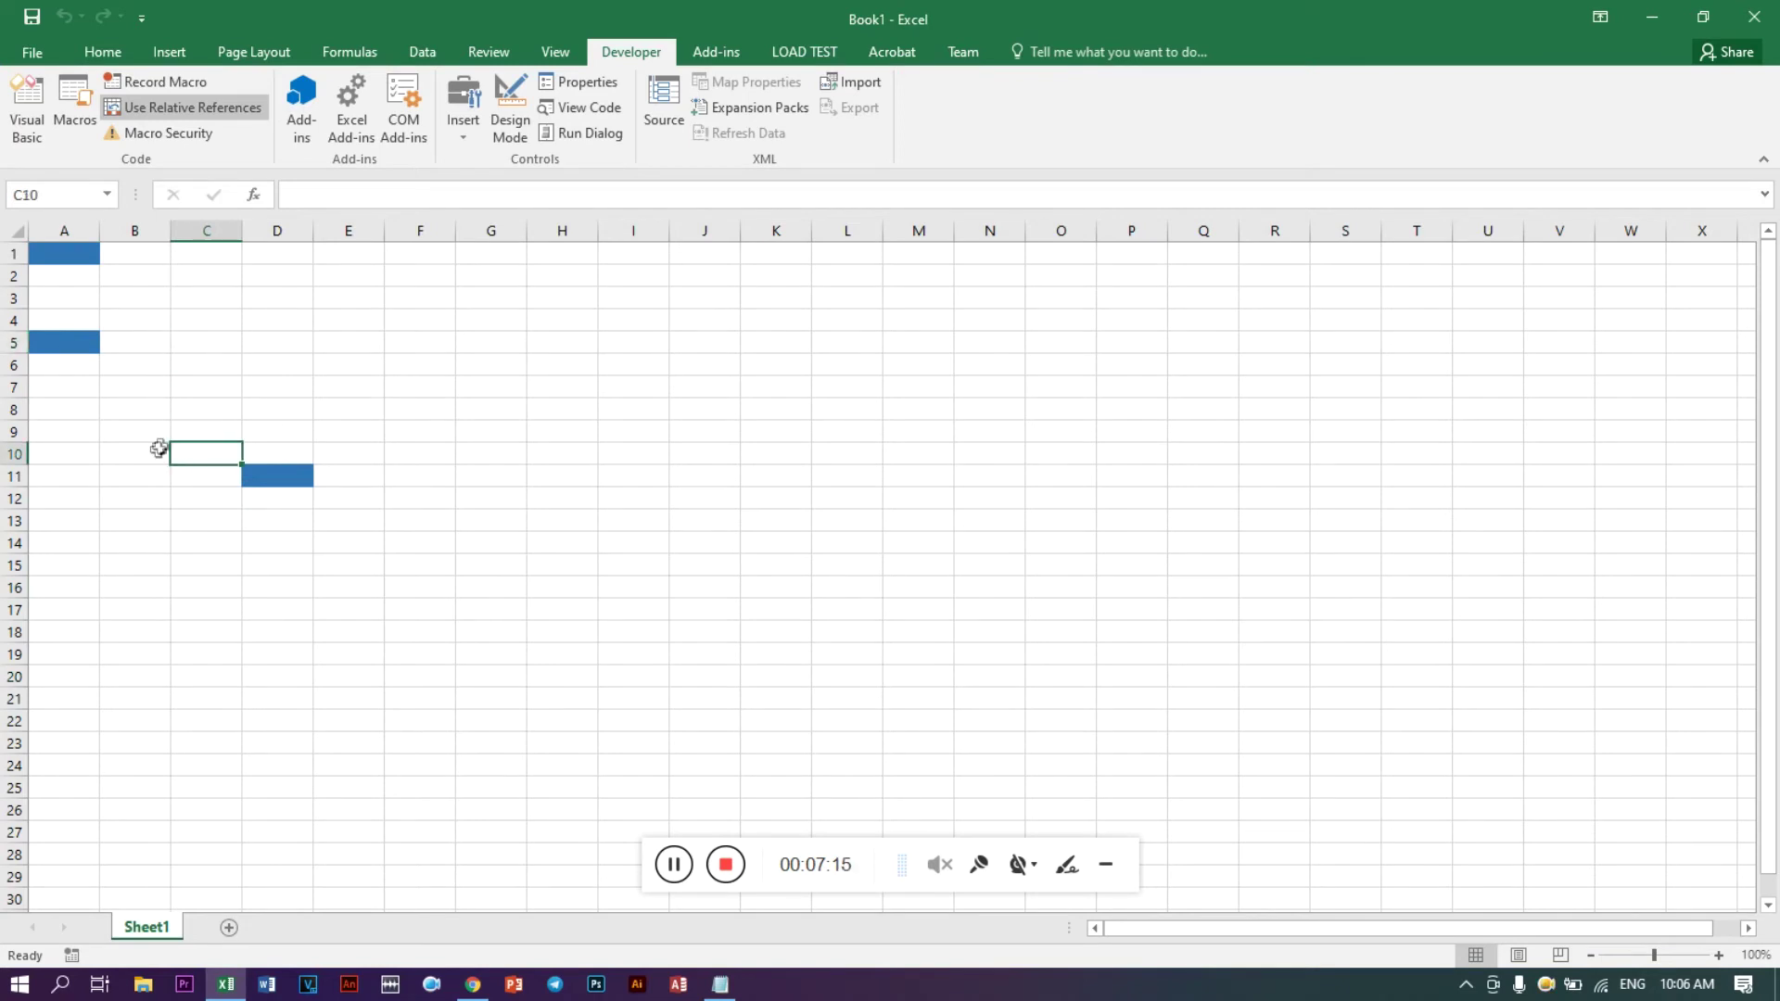
left_click(92, 584)
key("ctrl+shift+m")
left_click(227, 546)
key("ctrl+shift+m")
left_click(448, 652)
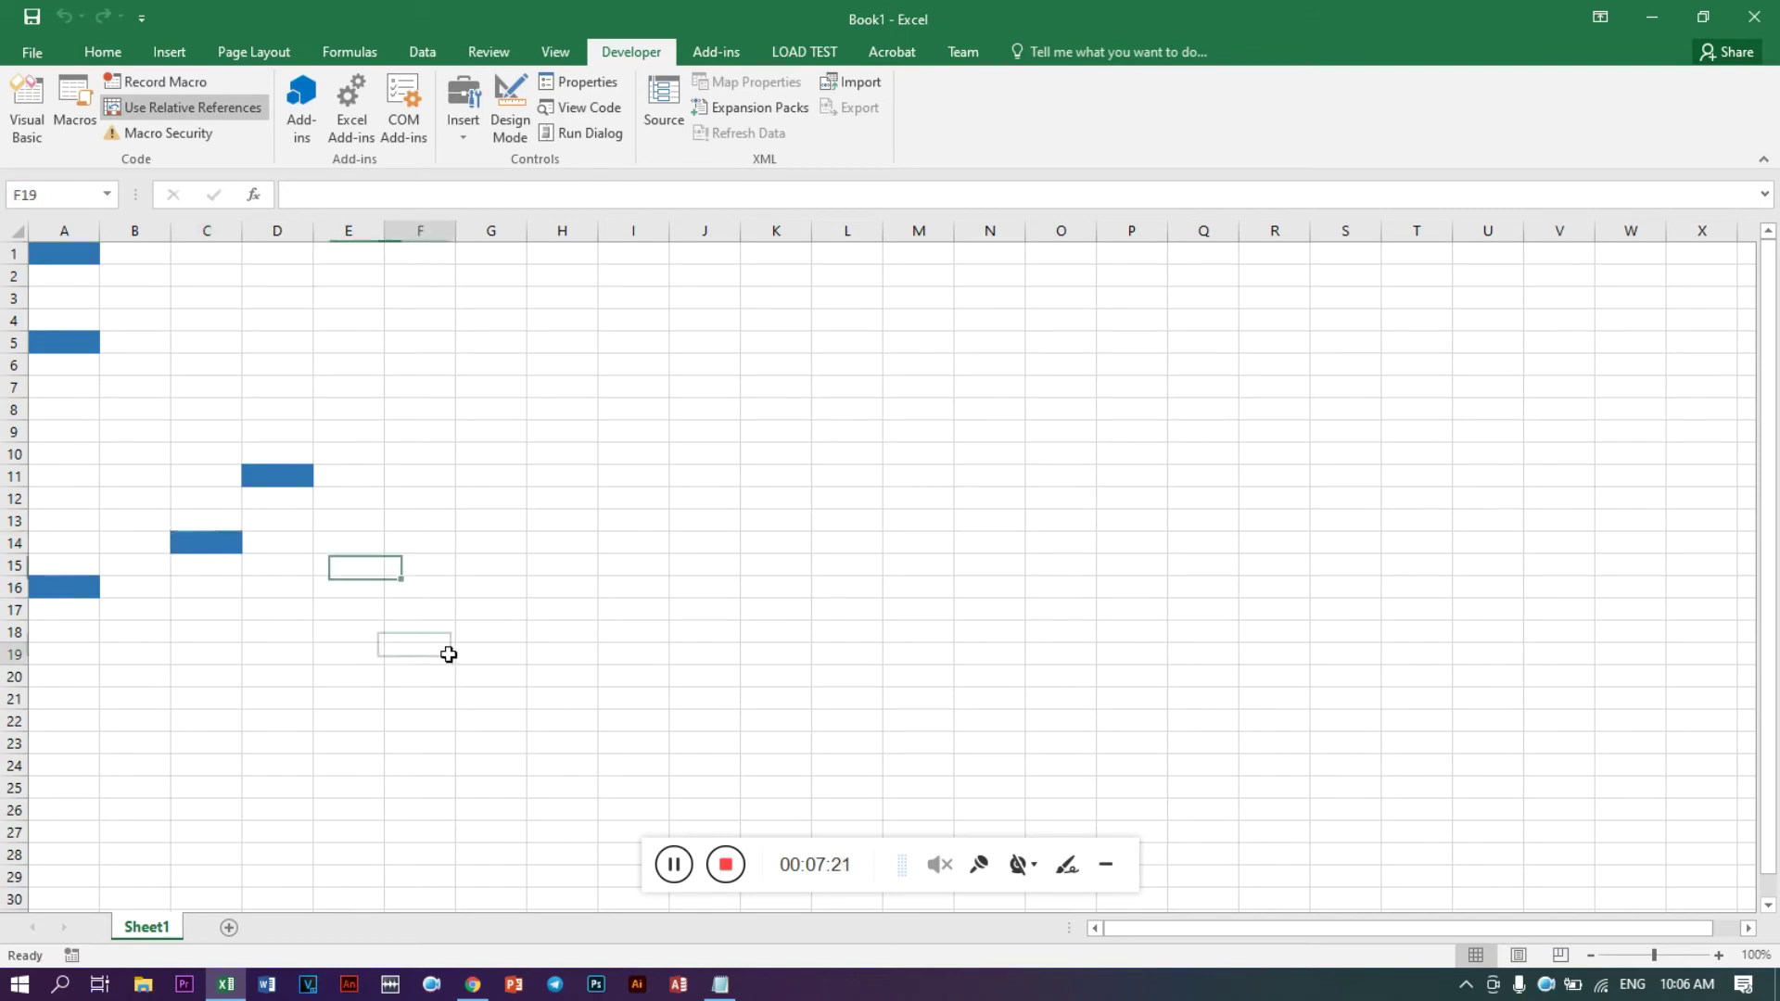
left_click(721, 985)
Add a dashed divider and the heading 'Now delete macro' to the notes
key("Return")
type("---------------------------------- How")
key("BackSpace")
key("BackSpace")
type("Now de")
key("BackSpace")
key("BackSpace")
key("BackSpace")
type("ow delect")
key("BackSpace")
key("BackSpace")
key("BackSpace")
type("te macro")
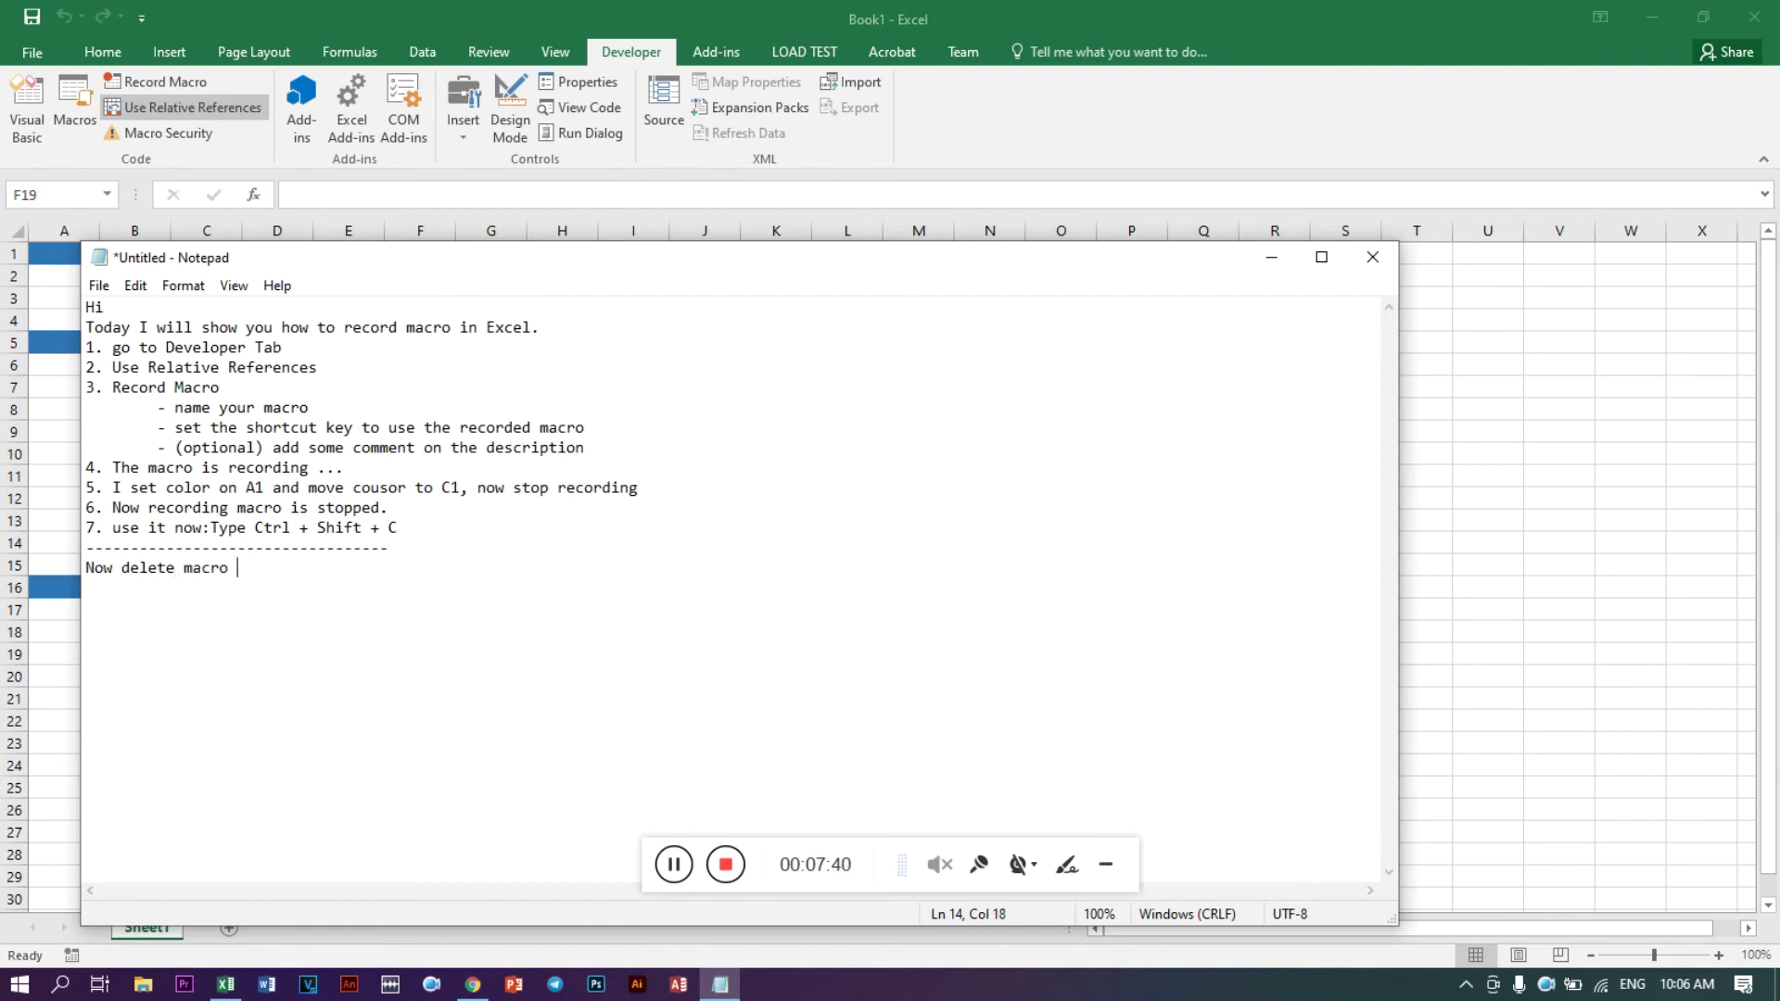
In Excel, collapse and then re-pin the Developer ribbon
key("alt+Tab")
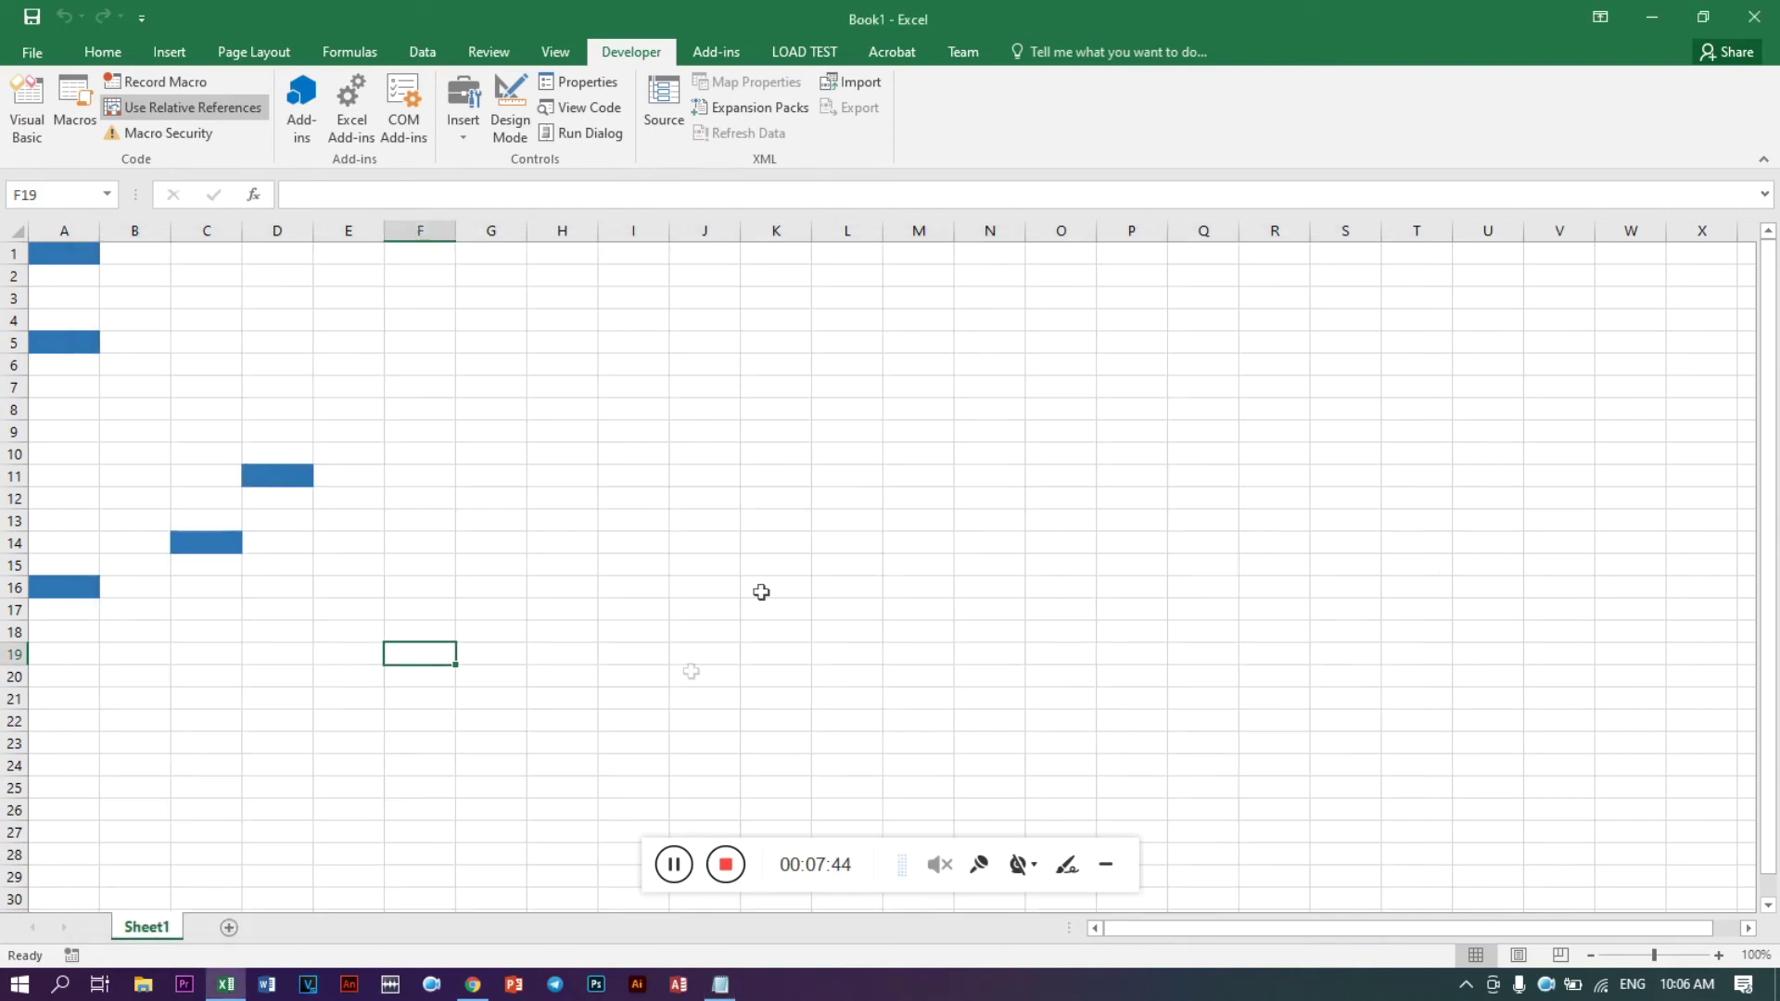
double_click(621, 53)
double_click(616, 53)
Add step 1: 'go to Developer Tab and then click Macro'
left_click(720, 984)
key("Return")
type("1. go to Developer Tab an")
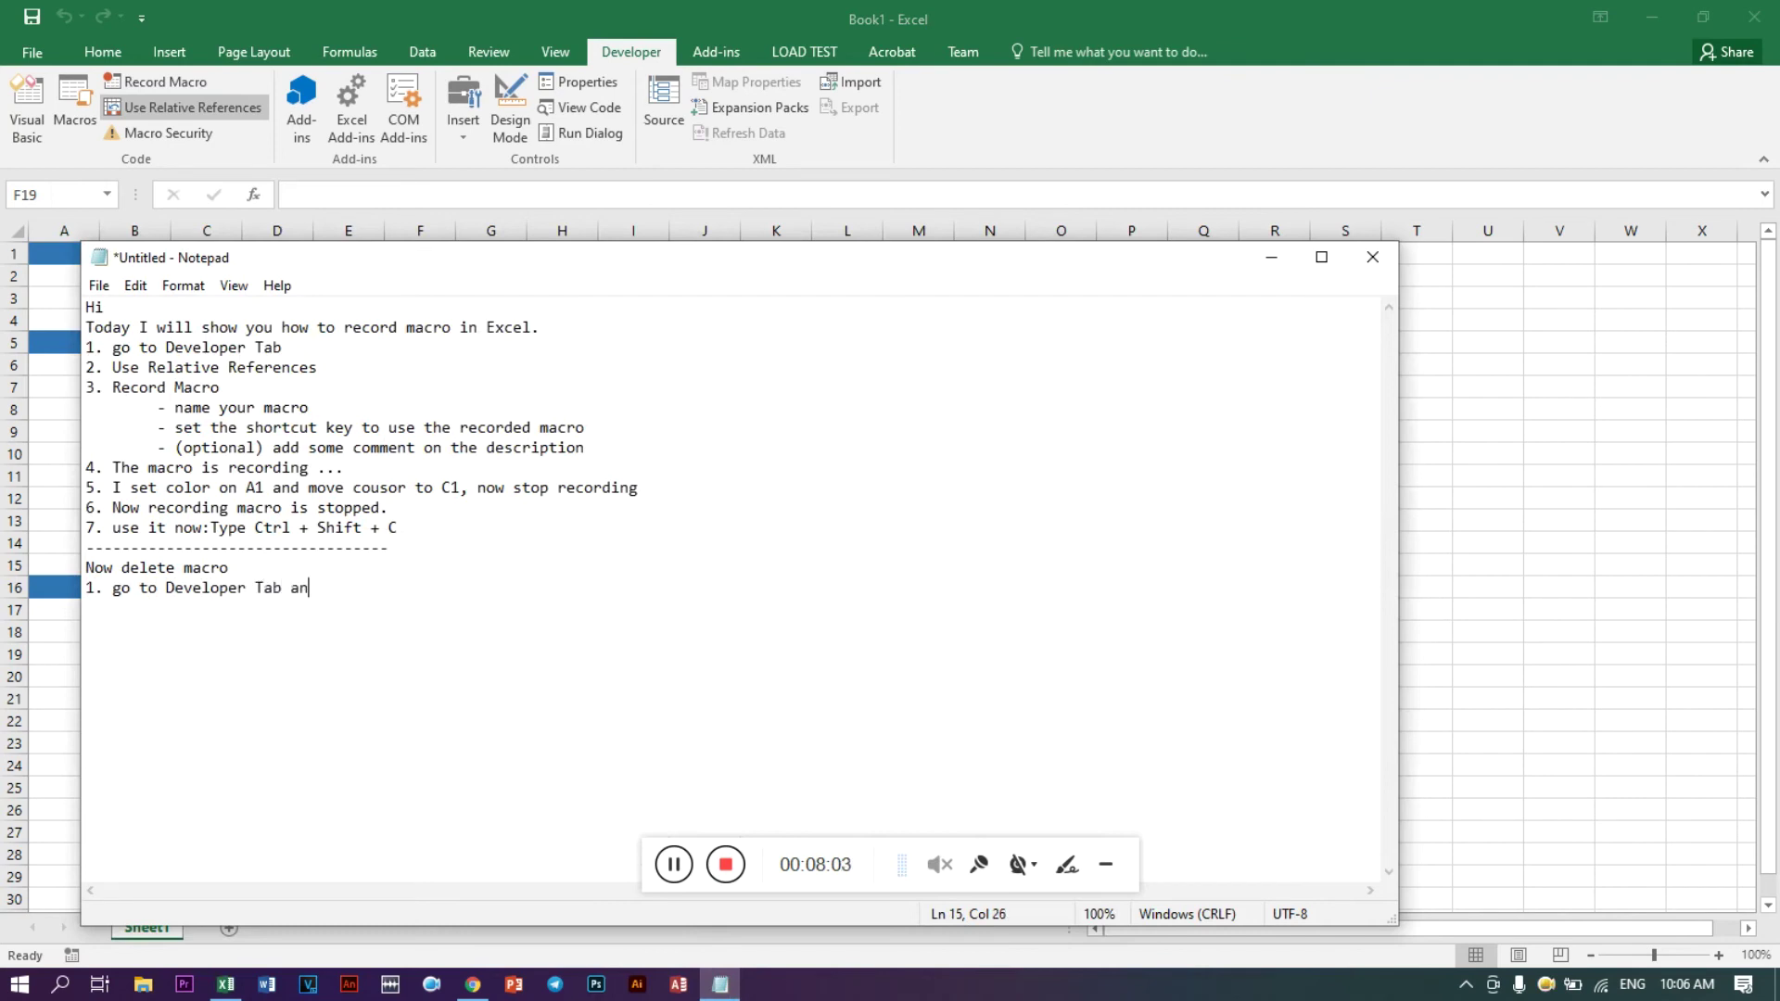
type("d then cl")
type("ick M")
type("acro")
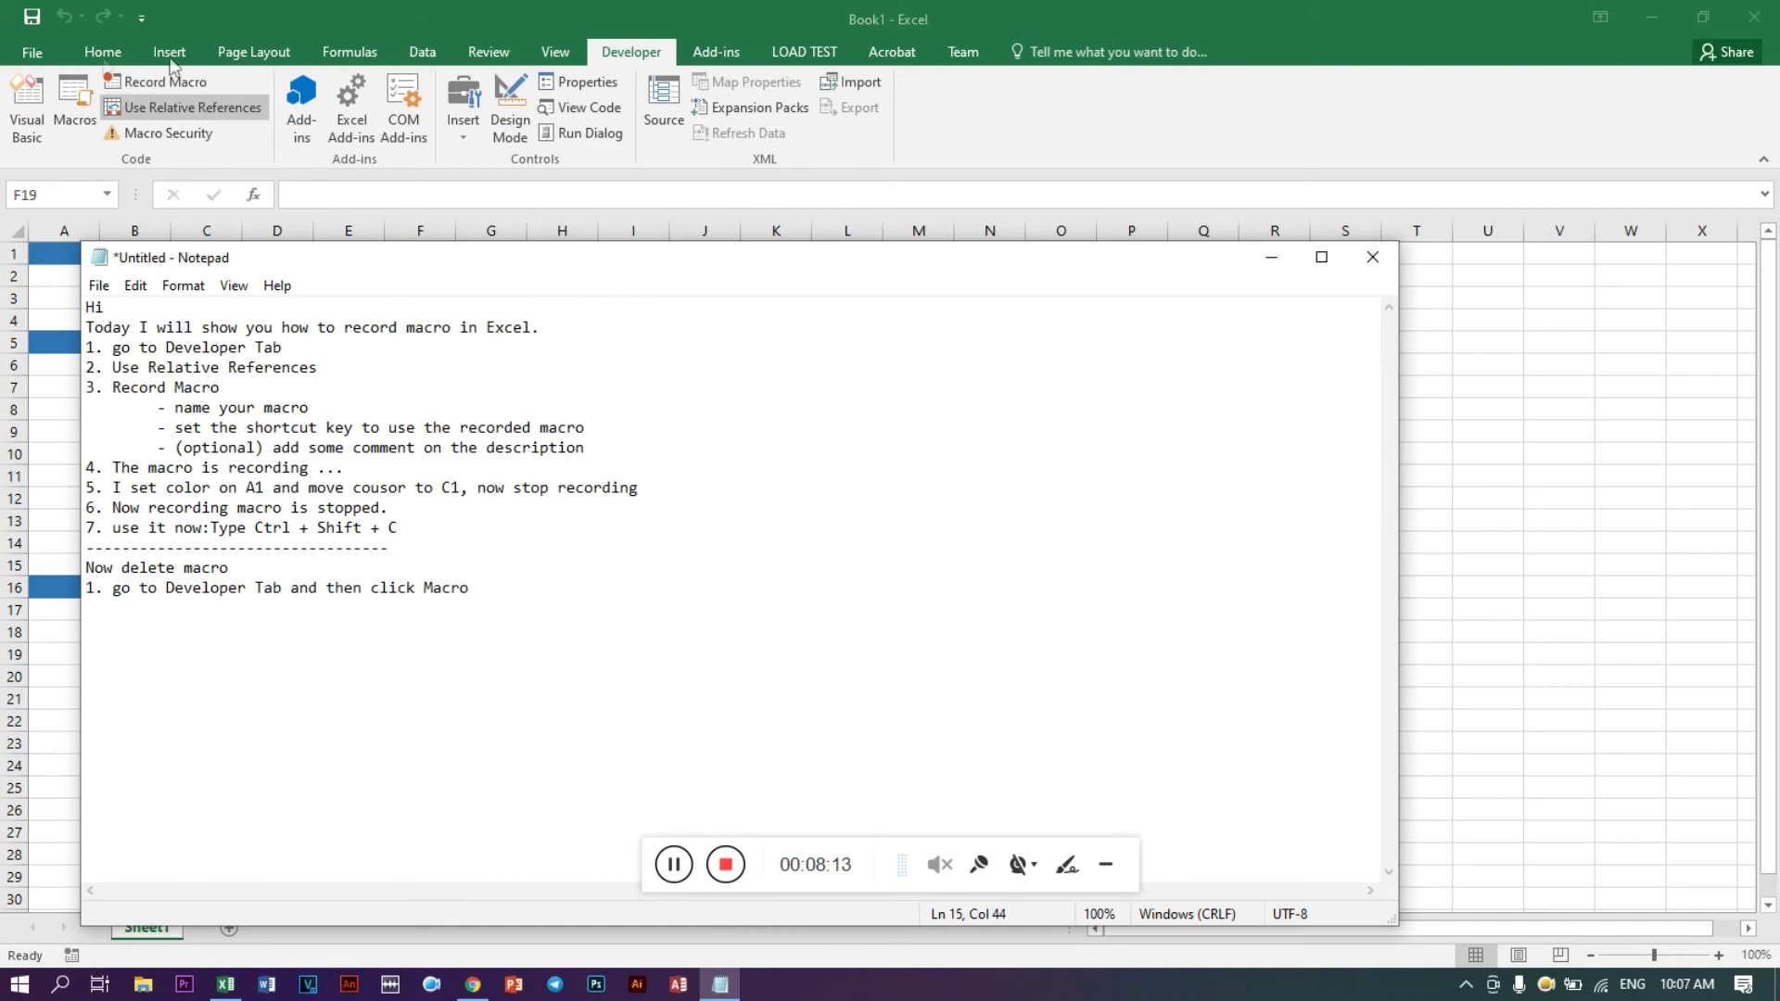
Open Excel's Macros list and select Color_Record
left_click(74, 115)
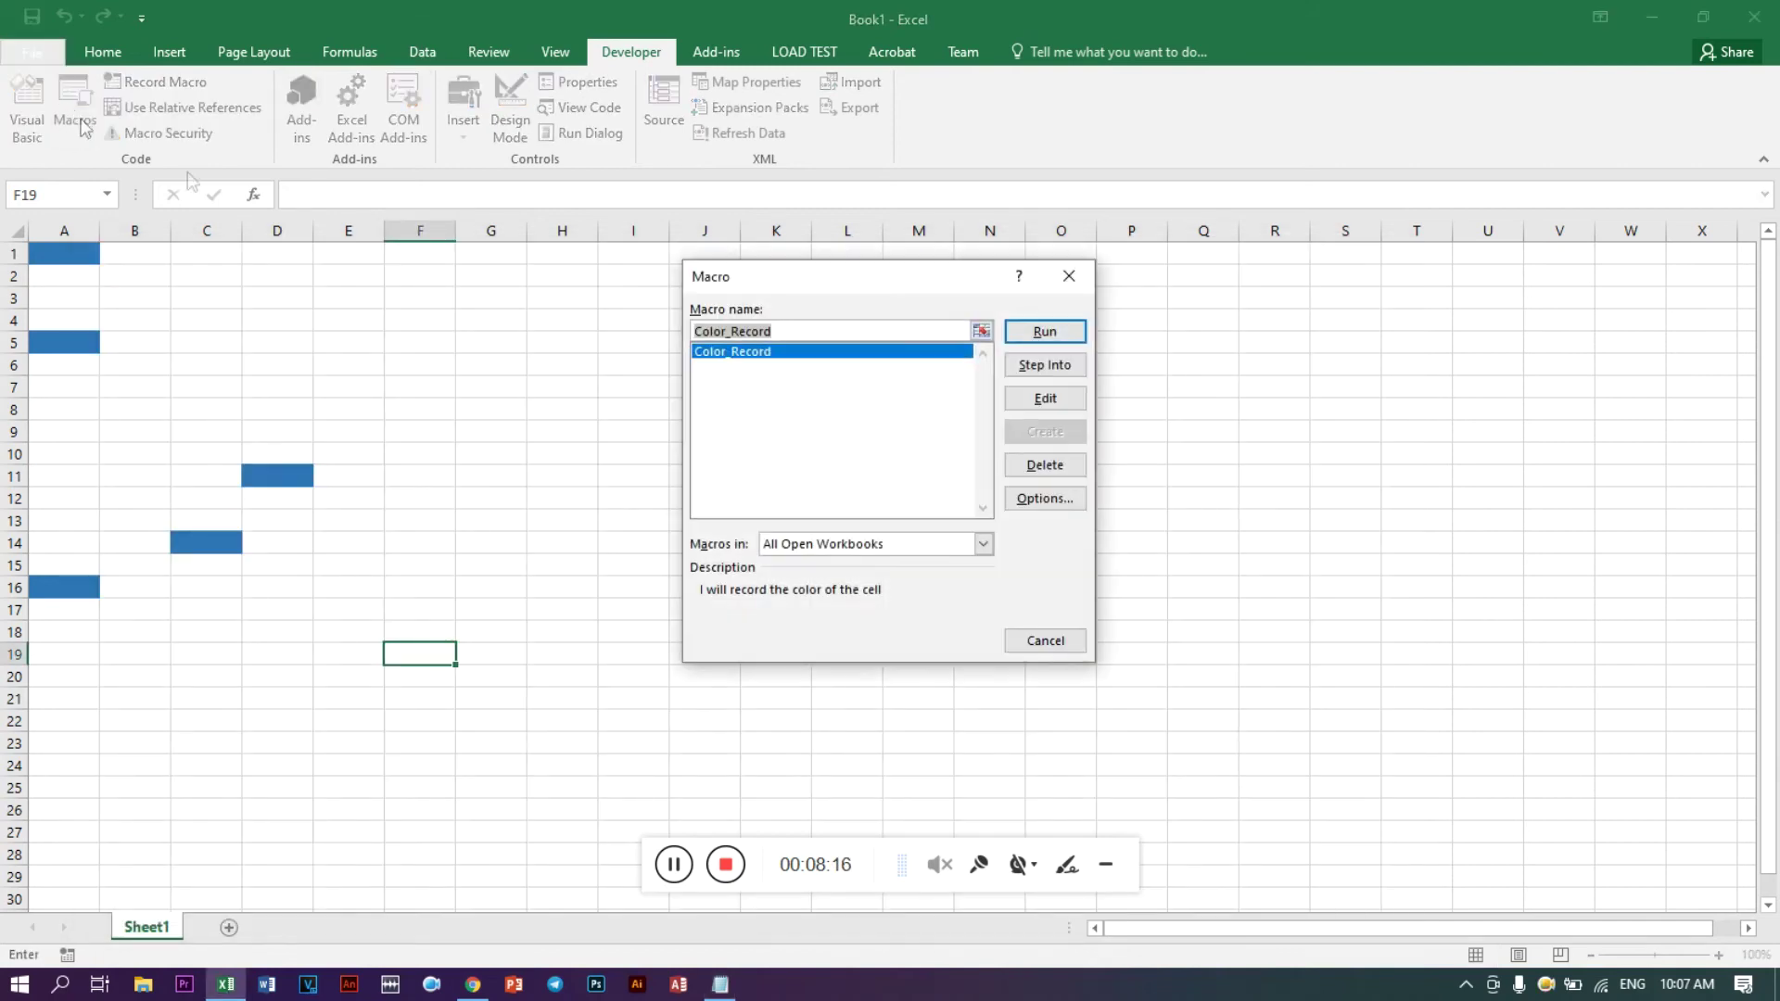
left_click(821, 357)
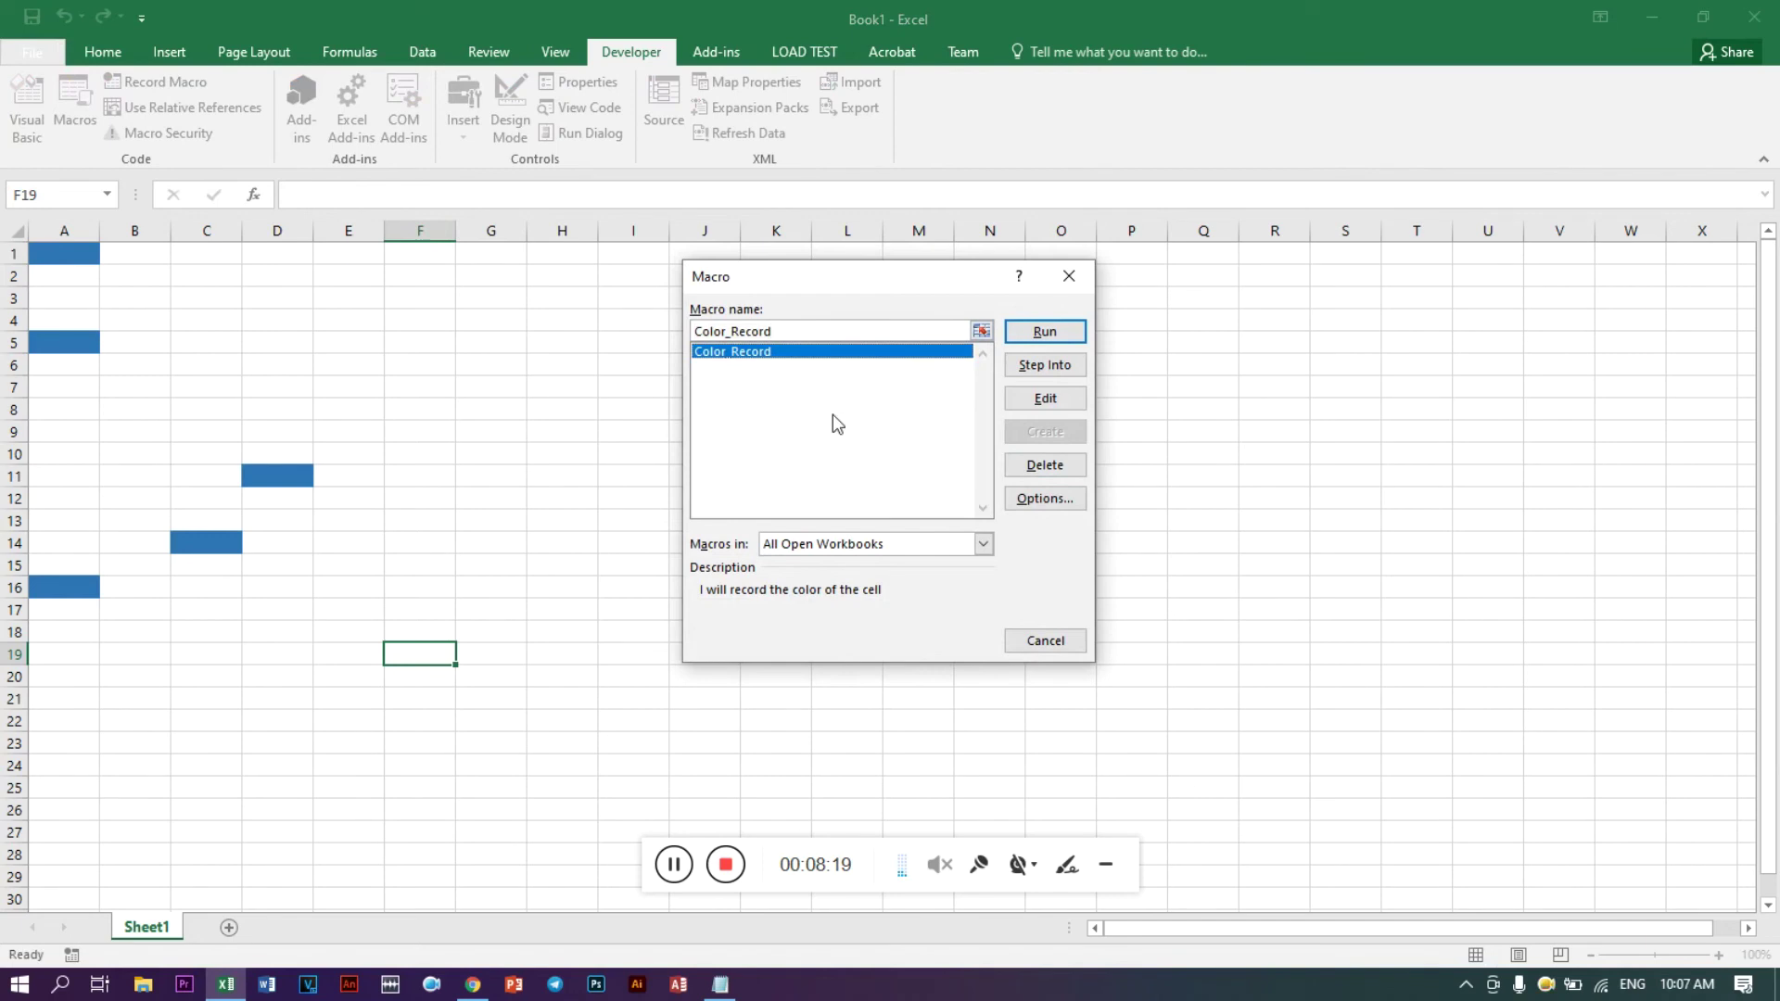
left_click(721, 984)
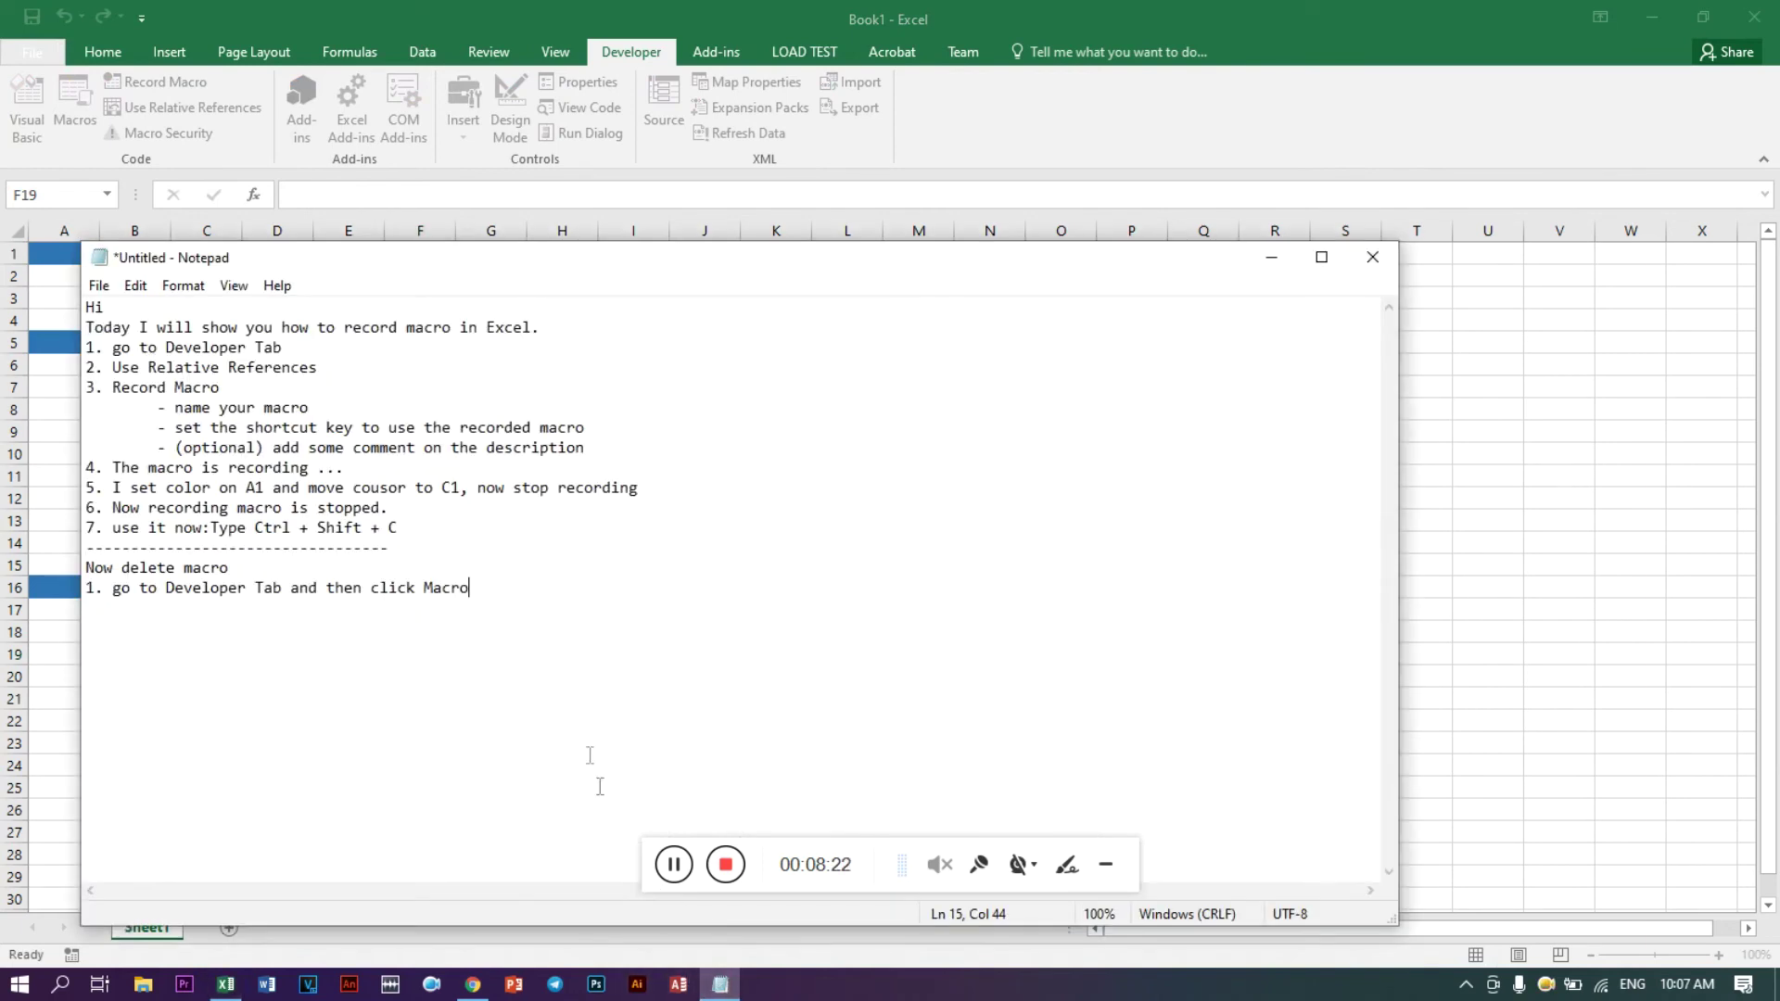
Write step 2, 'Select on macro name you want to delect and click delete', then minimise Notepad
type("2.Selc")
key("BackSpace")
type("ct ")
type("ct ")
type("R")
type("macro name you want to ")
type("delect and cli")
type("elec")
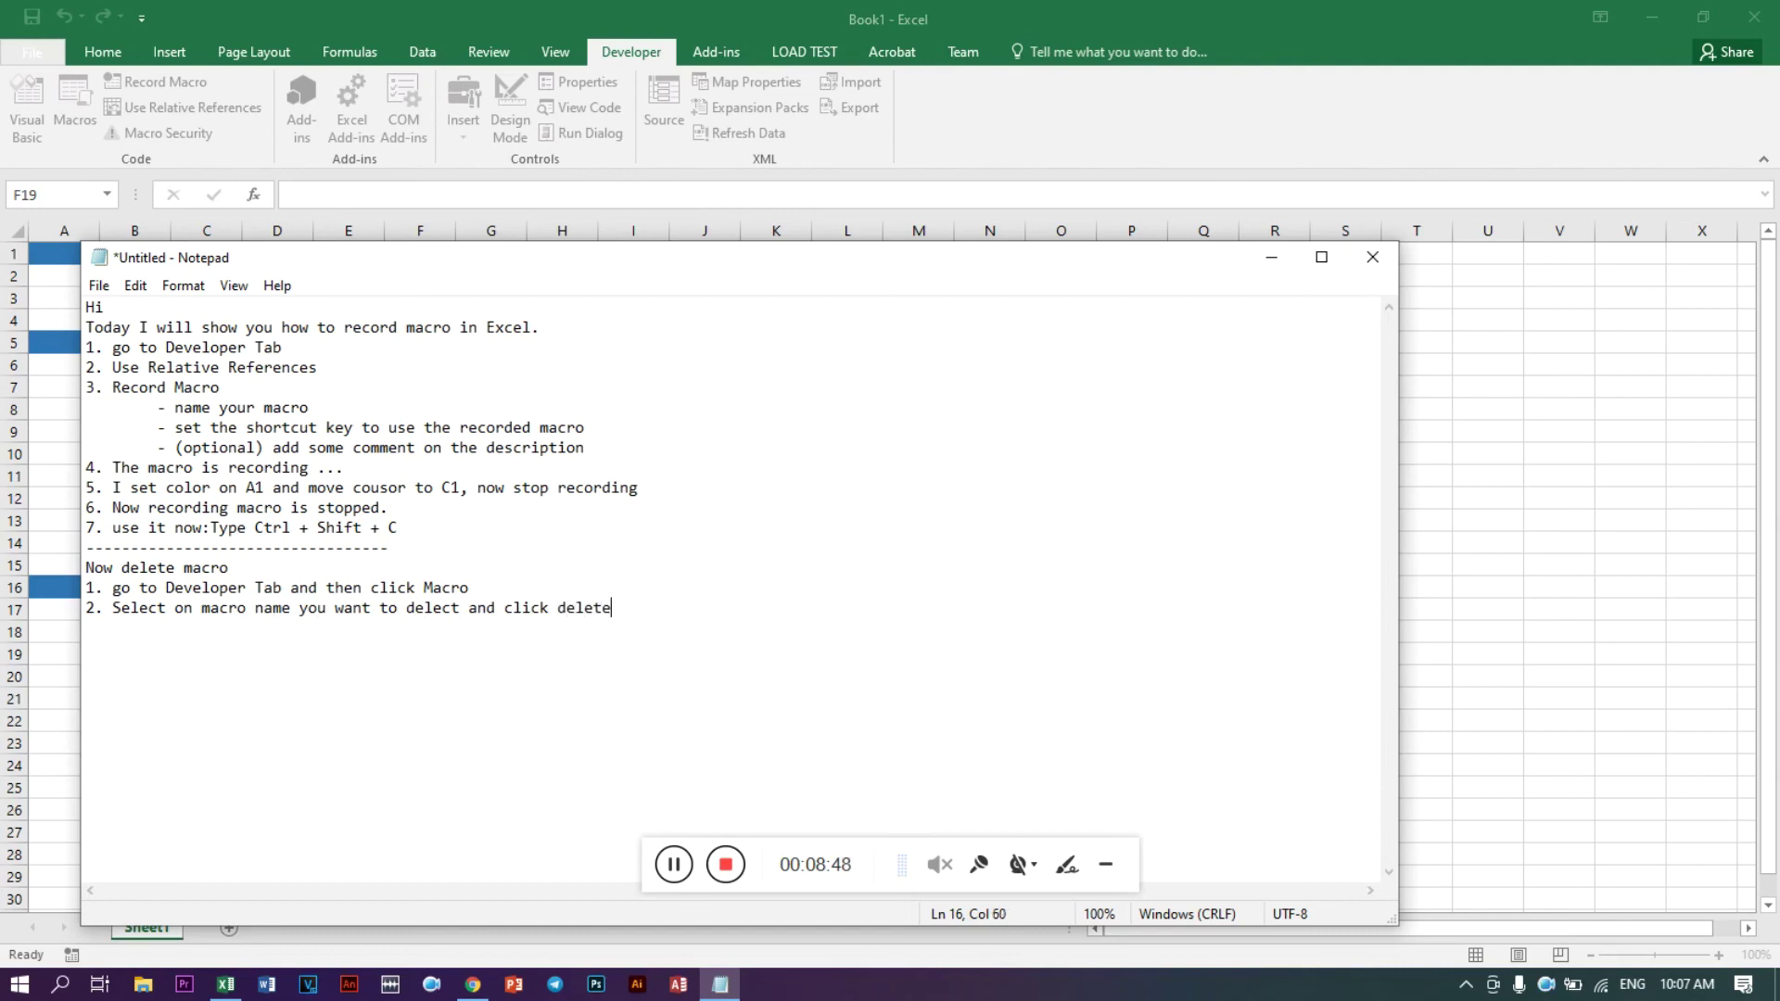
left_click(901, 873)
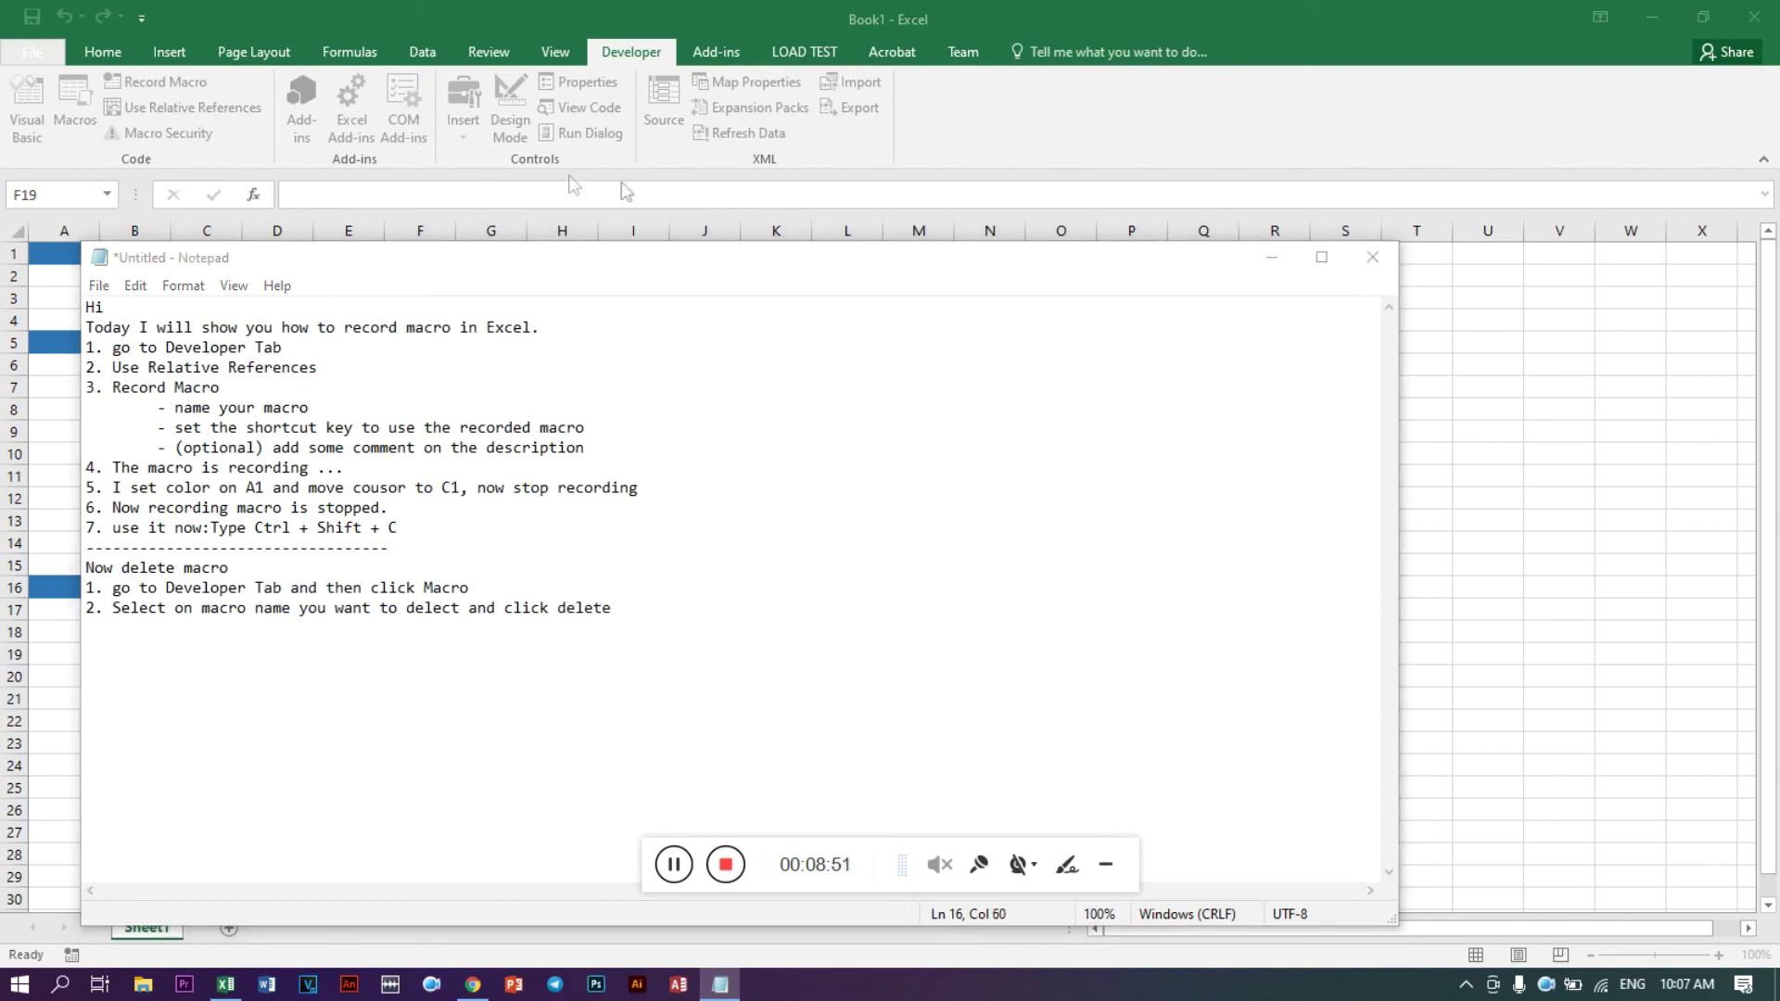
left_click(660, 549)
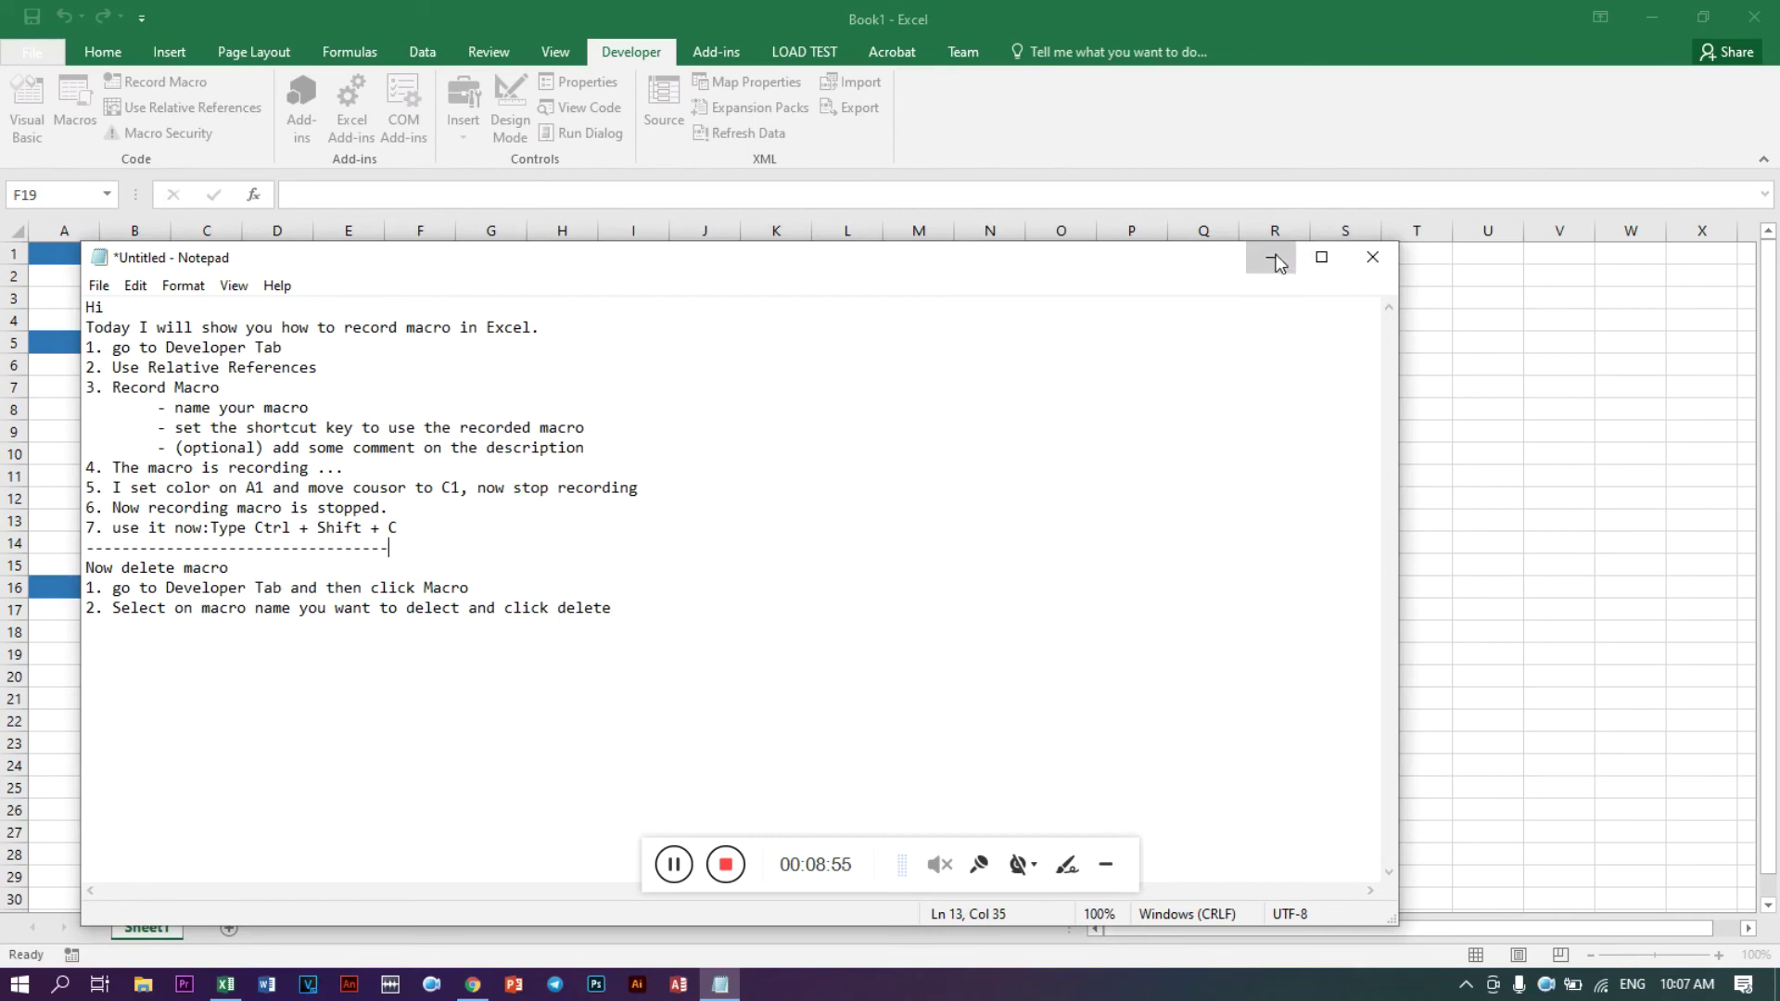
left_click(1272, 259)
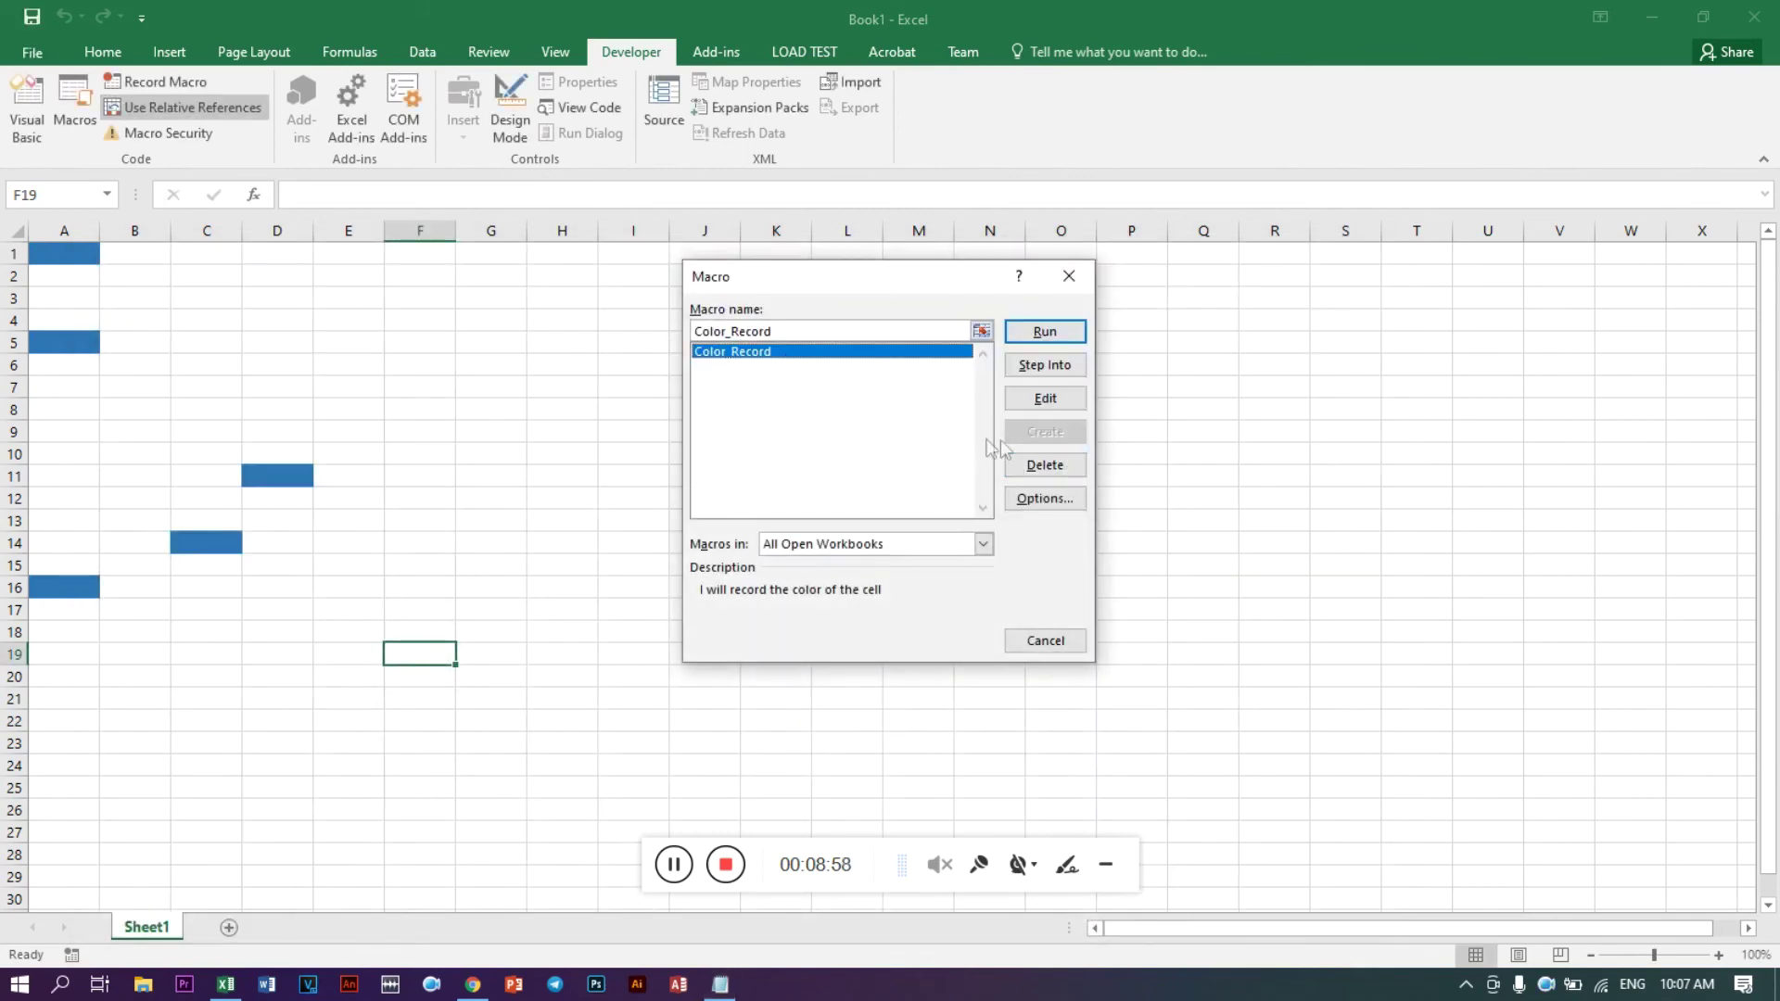
Delete the Color_Record macro and confirm the deletion prompt with Yes
left_click(1055, 464)
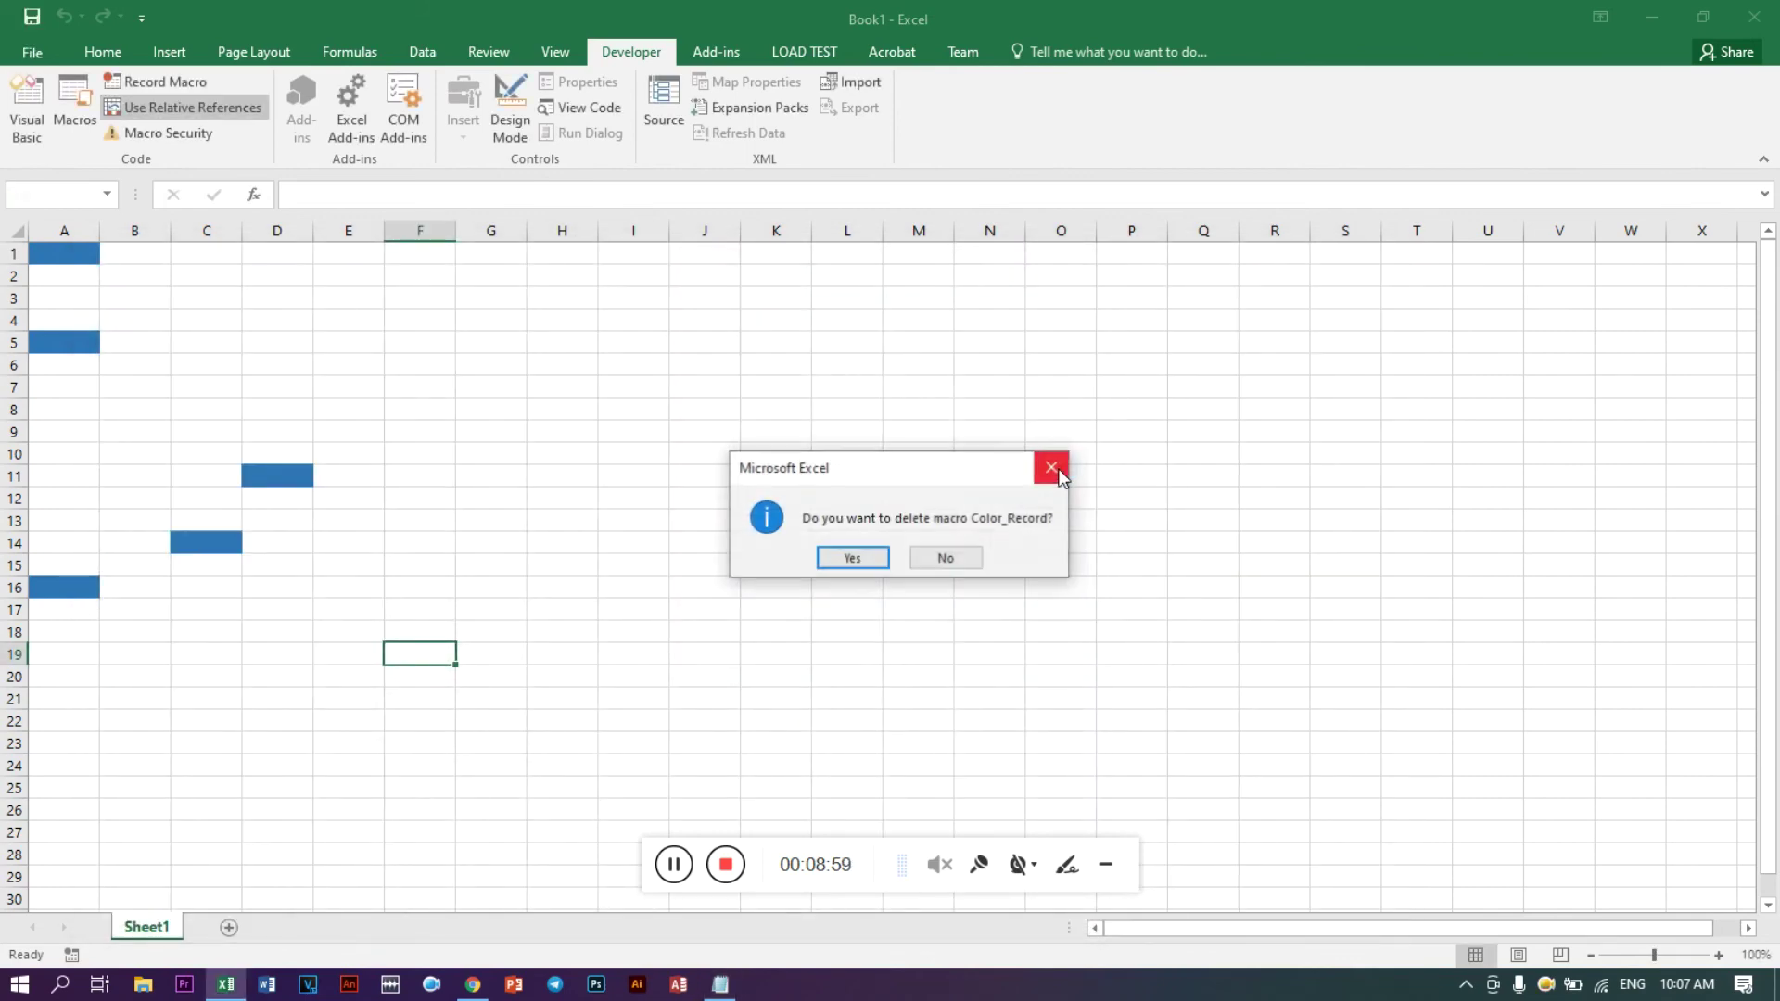
left_click(873, 564)
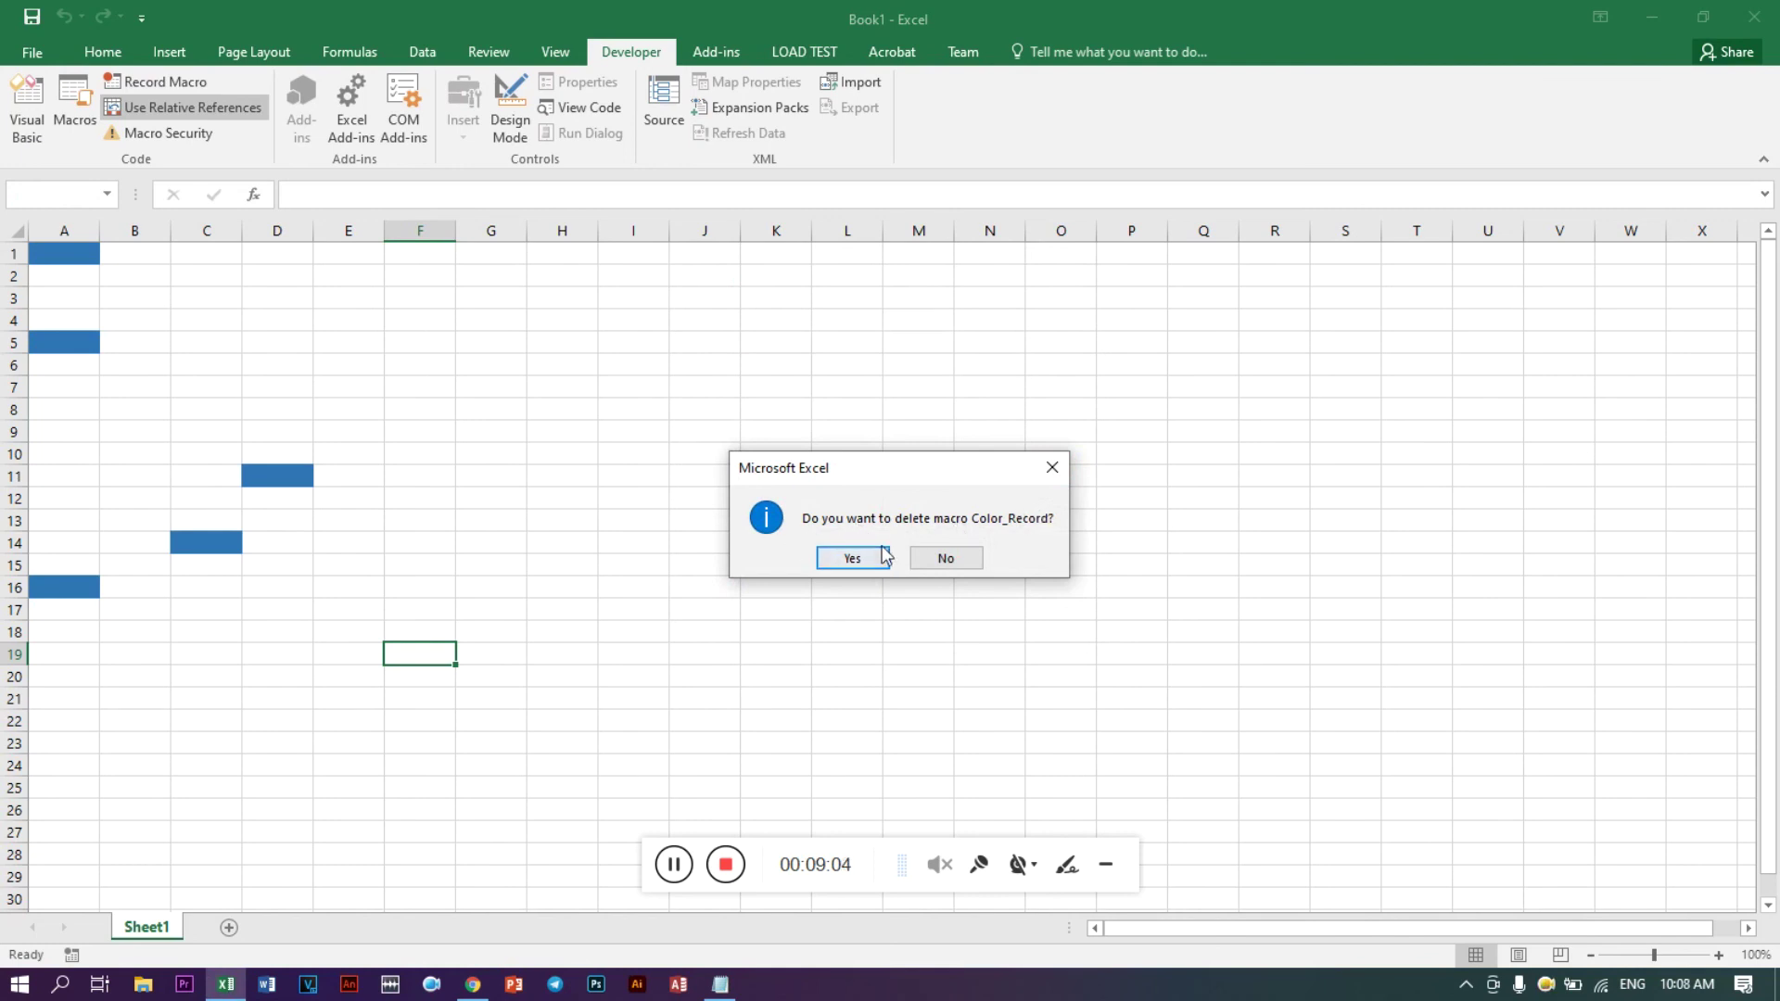
left_click(796, 562)
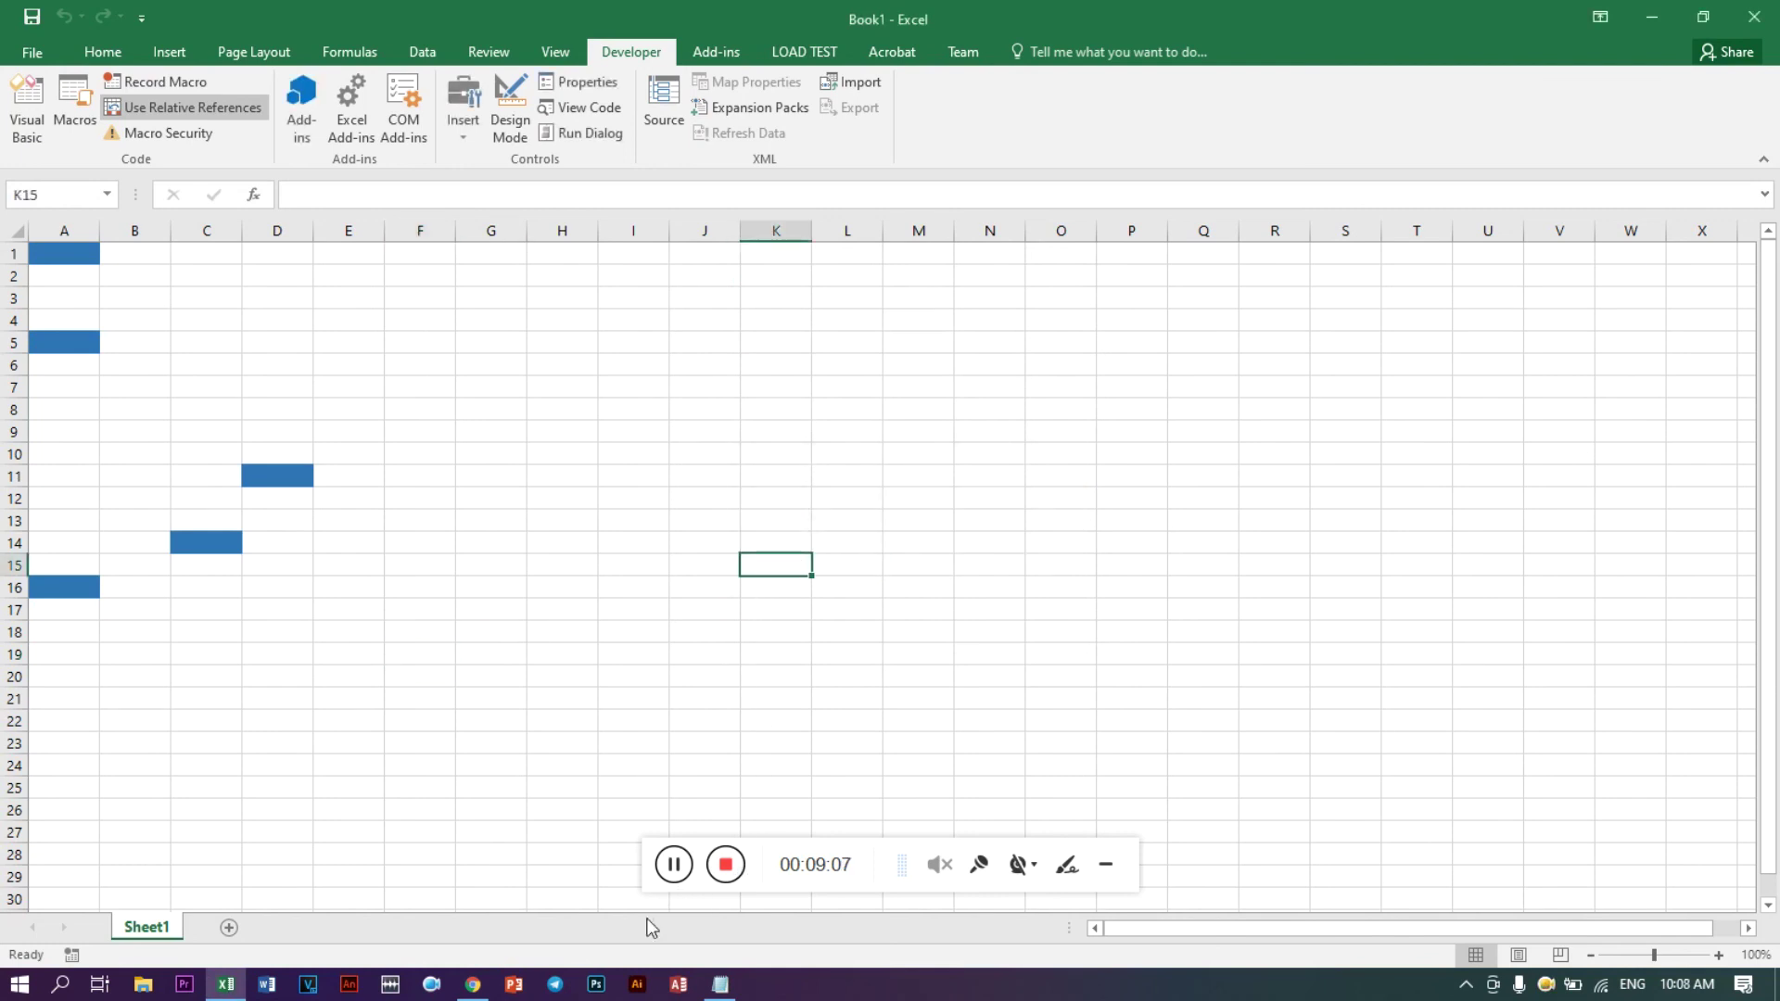
left_click(720, 984)
Note '--- it is success----', then add the closing line 'Thanks for watching this video'
key("Return")
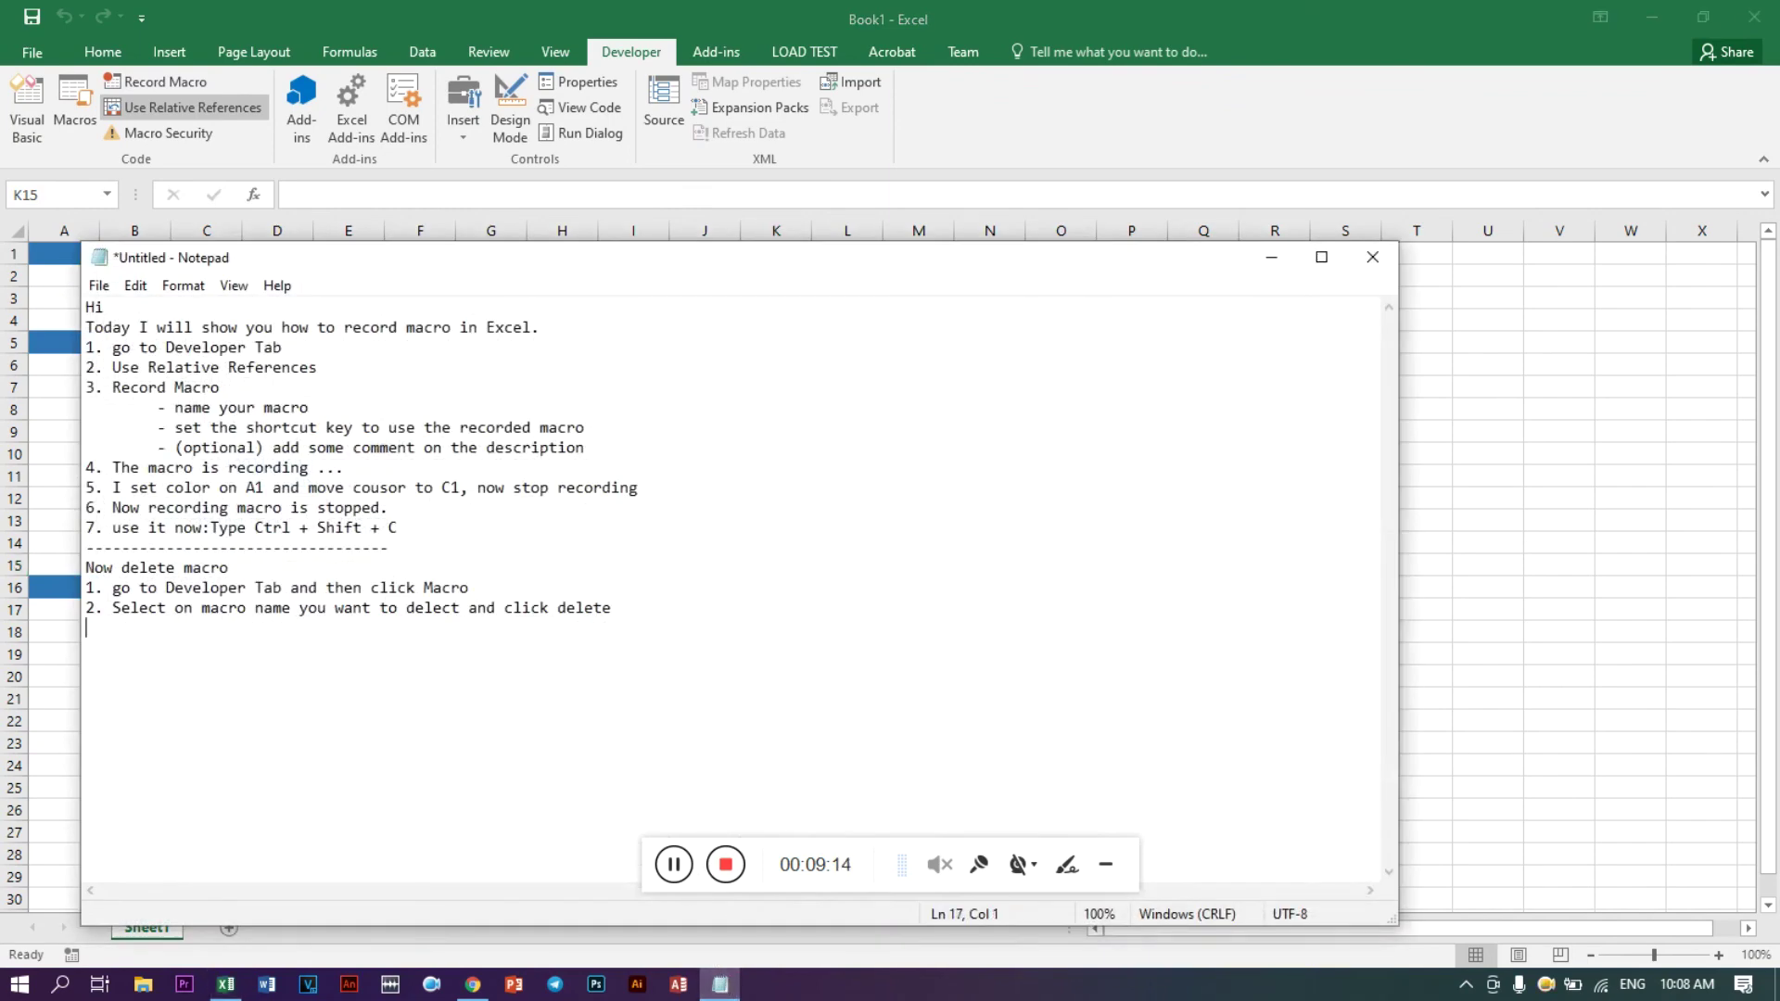
type("---it is success")
type("----")
key("Return")
key("Return")
key("Return")
type("Thanks for wat")
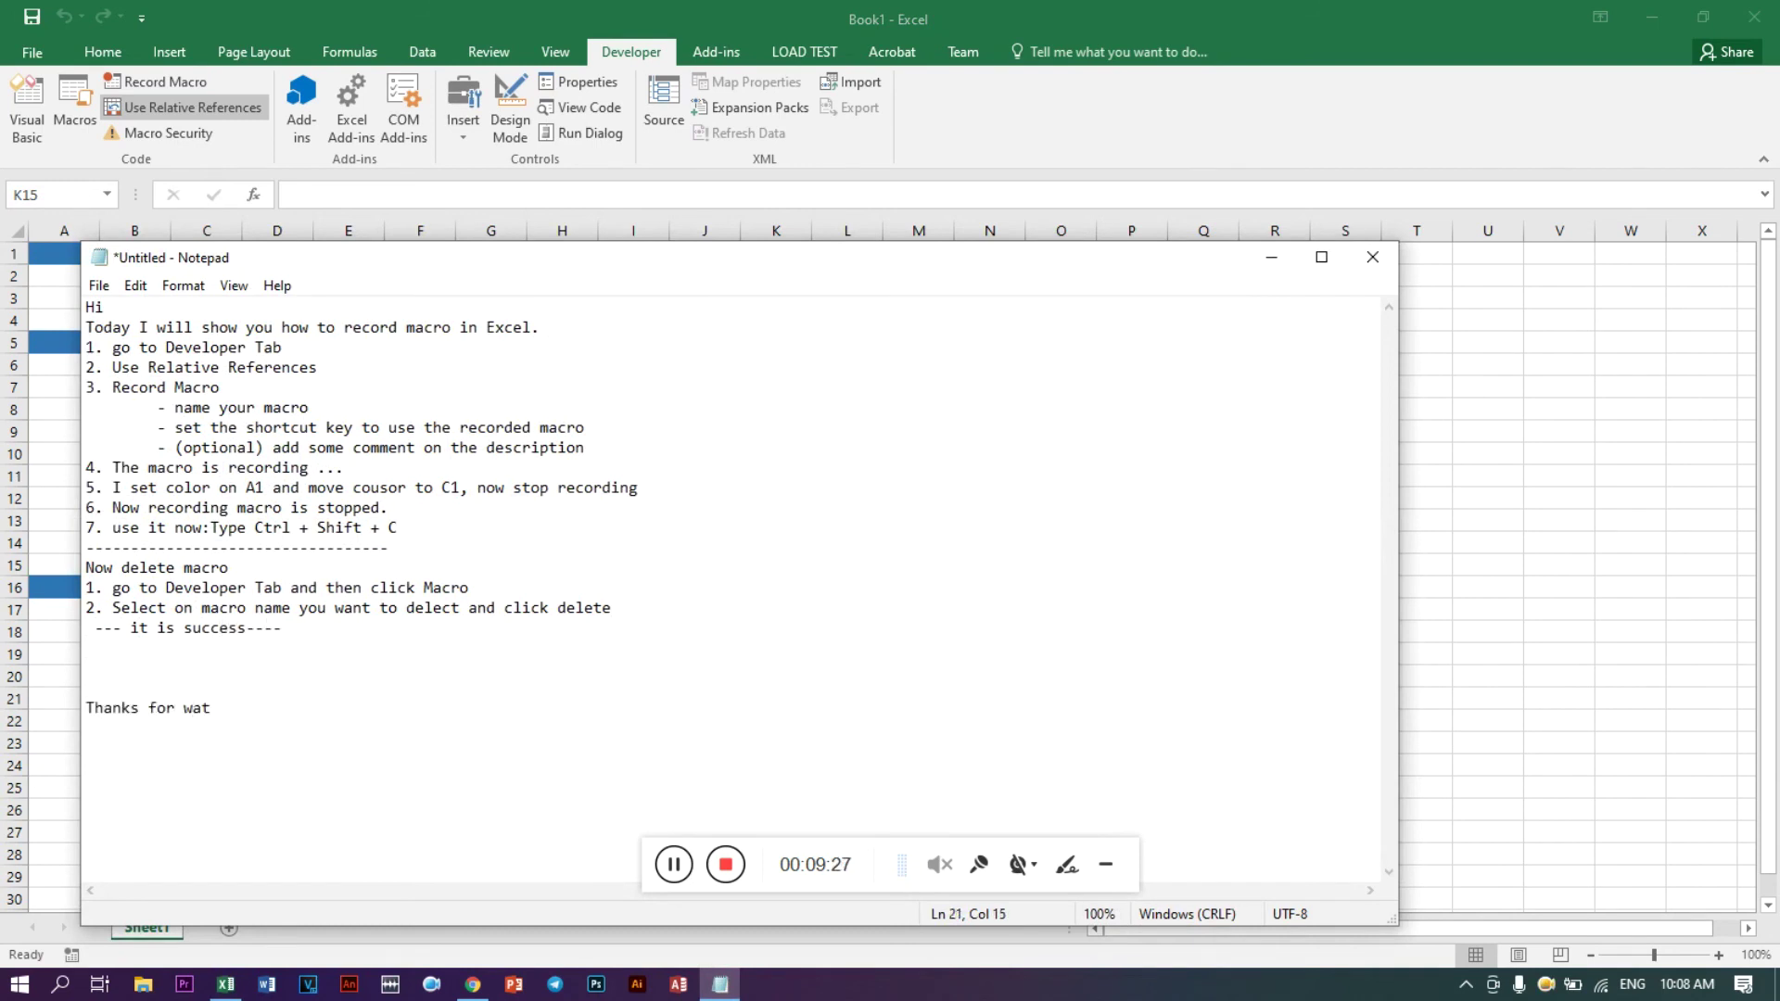
type("ching this ")
type("video")
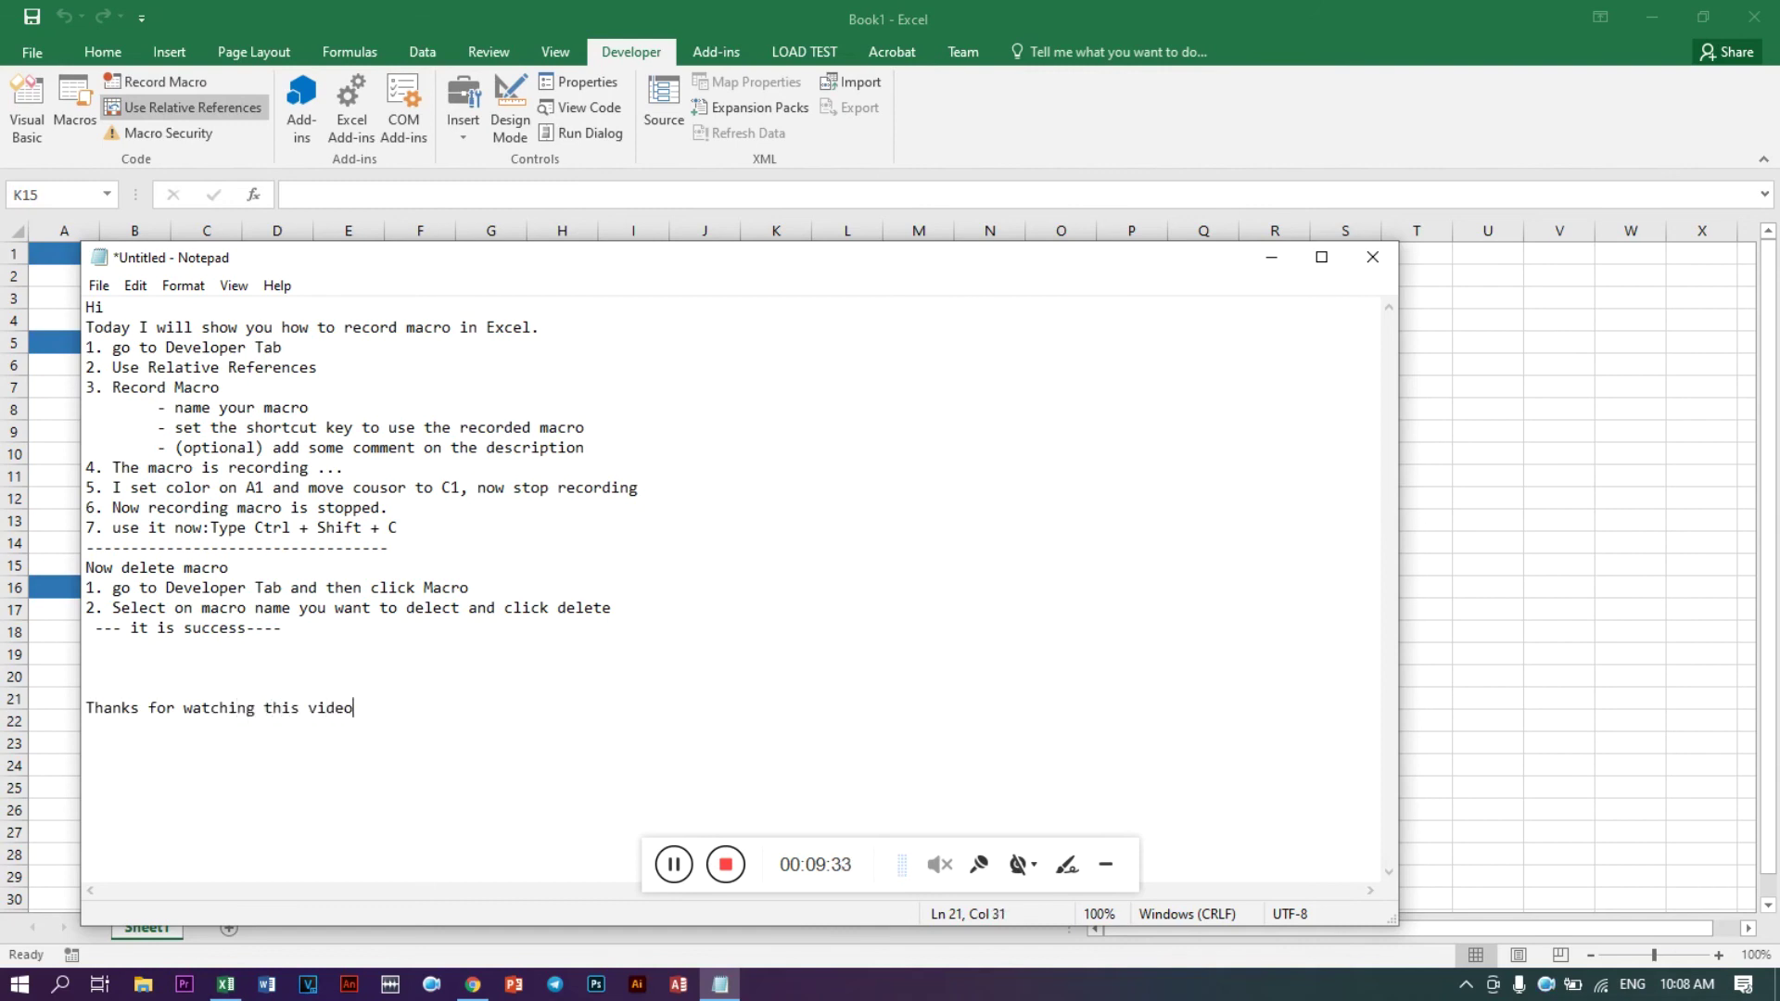